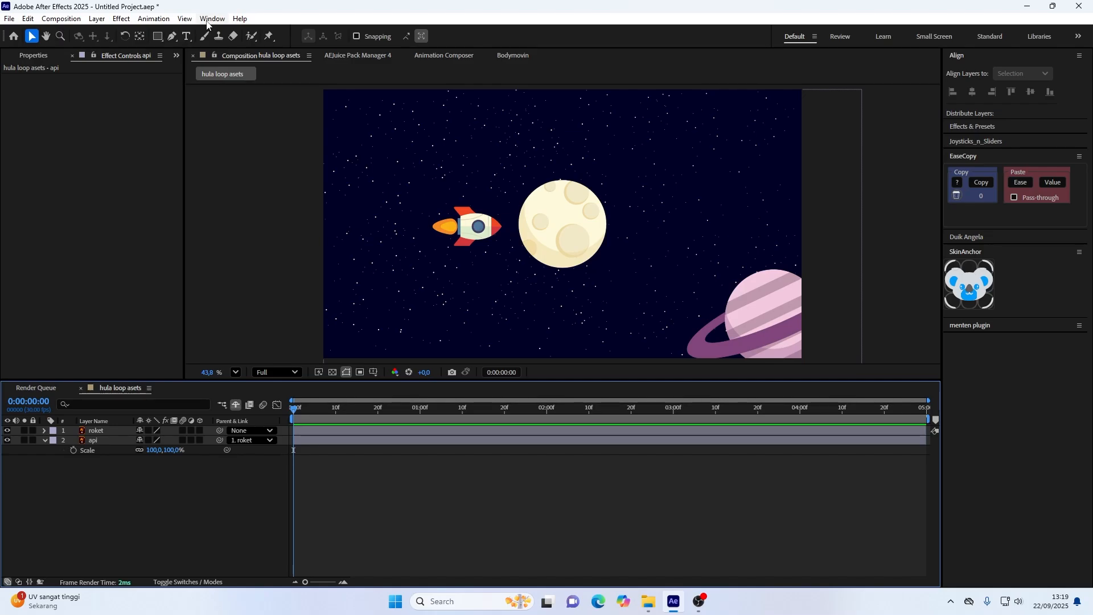
# - Open the Hula loop (horizontal) script, float its panel over the Effect Controls edge and narrow it
pyautogui.click(211, 19)
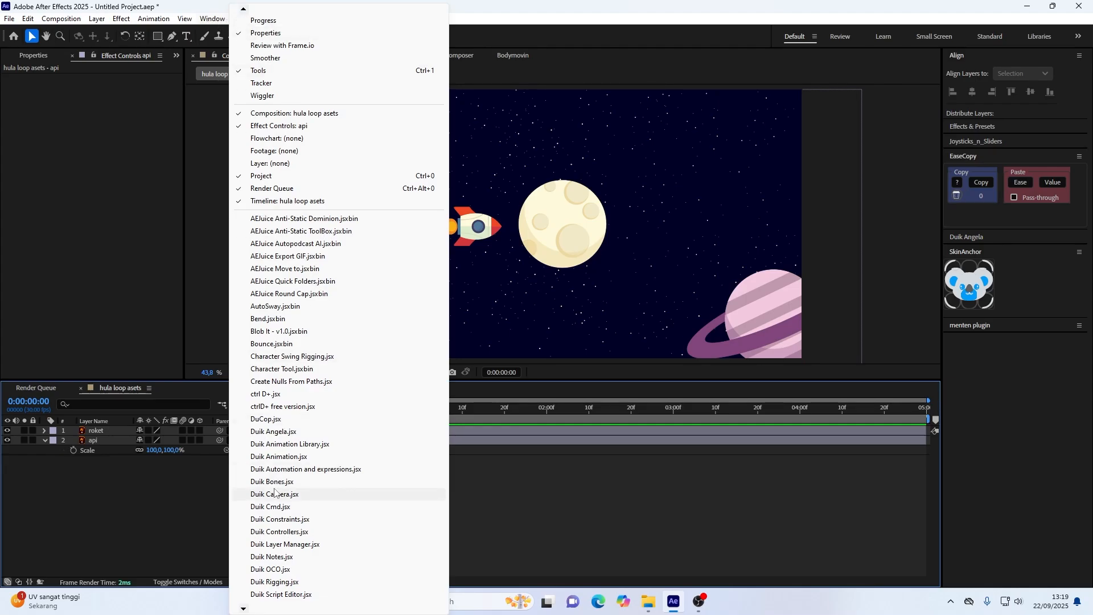
pyautogui.scroll(-1, 265, 585)
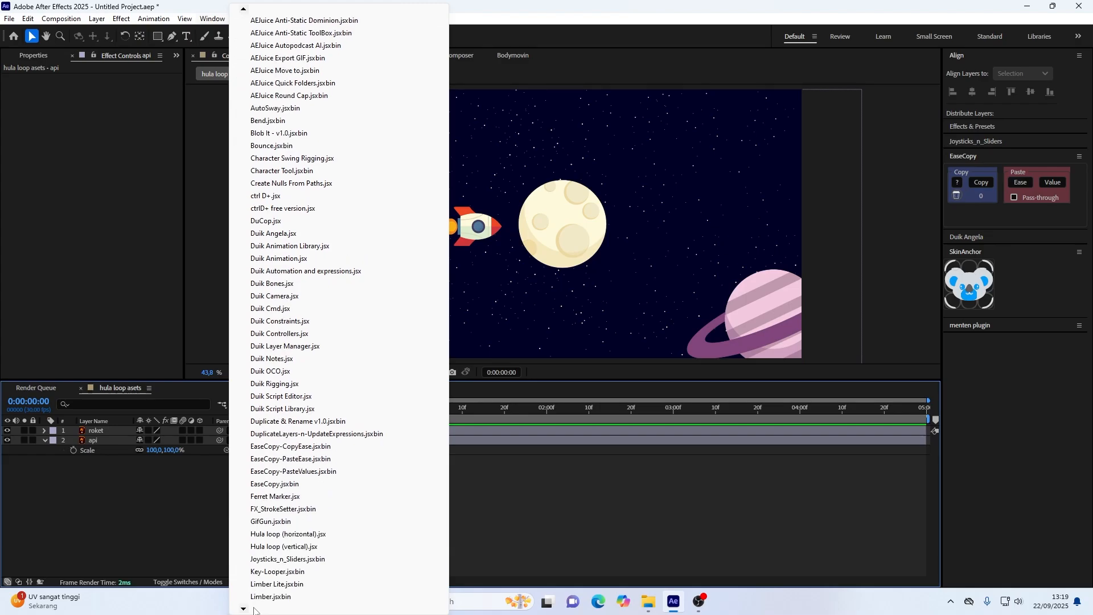
pyautogui.click(277, 536)
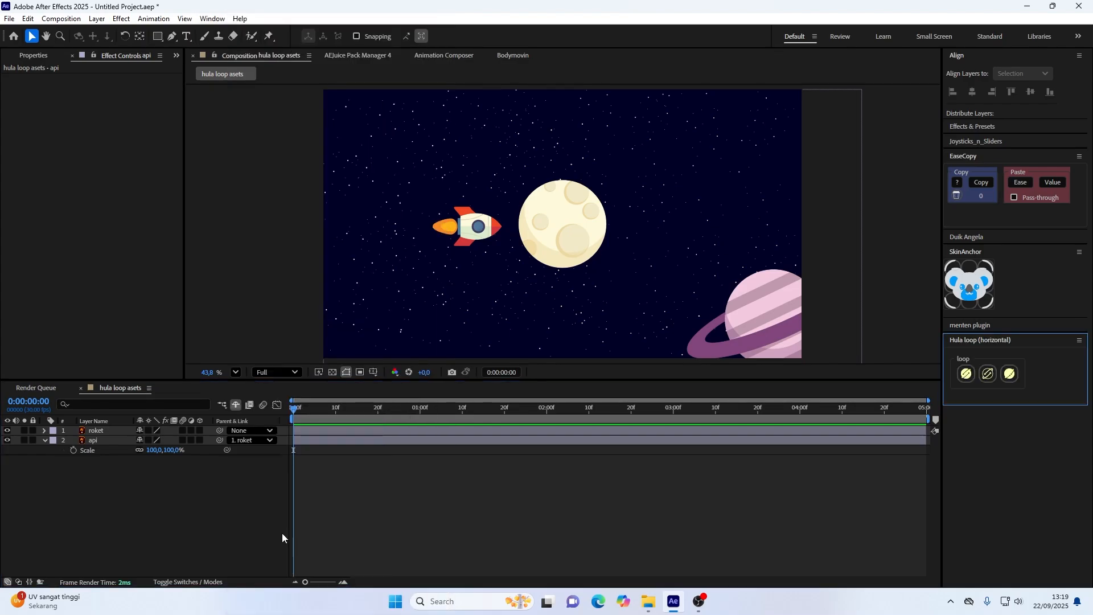
pyautogui.rightClick(984, 340)
pyautogui.click(983, 359)
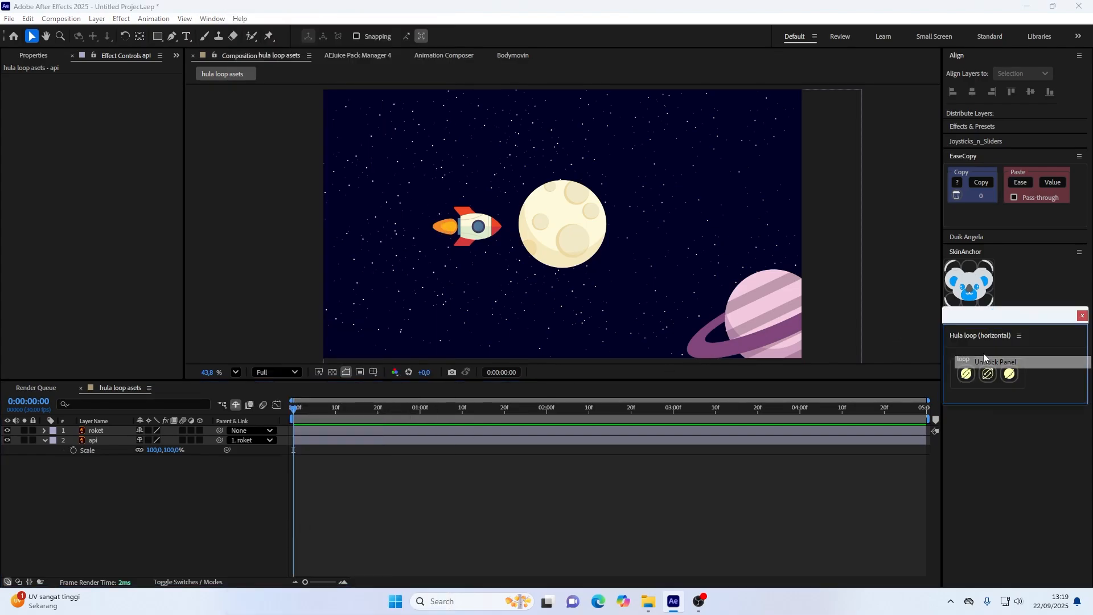
pyautogui.moveTo(977, 324); pyautogui.dragTo(198, 146)
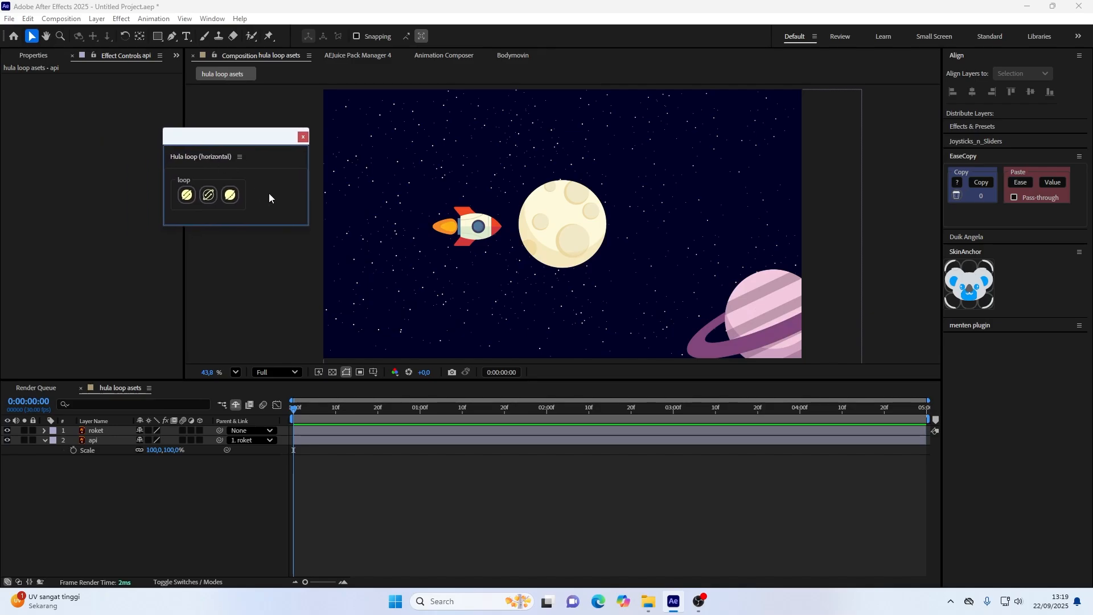
pyautogui.moveTo(309, 209); pyautogui.dragTo(259, 209)
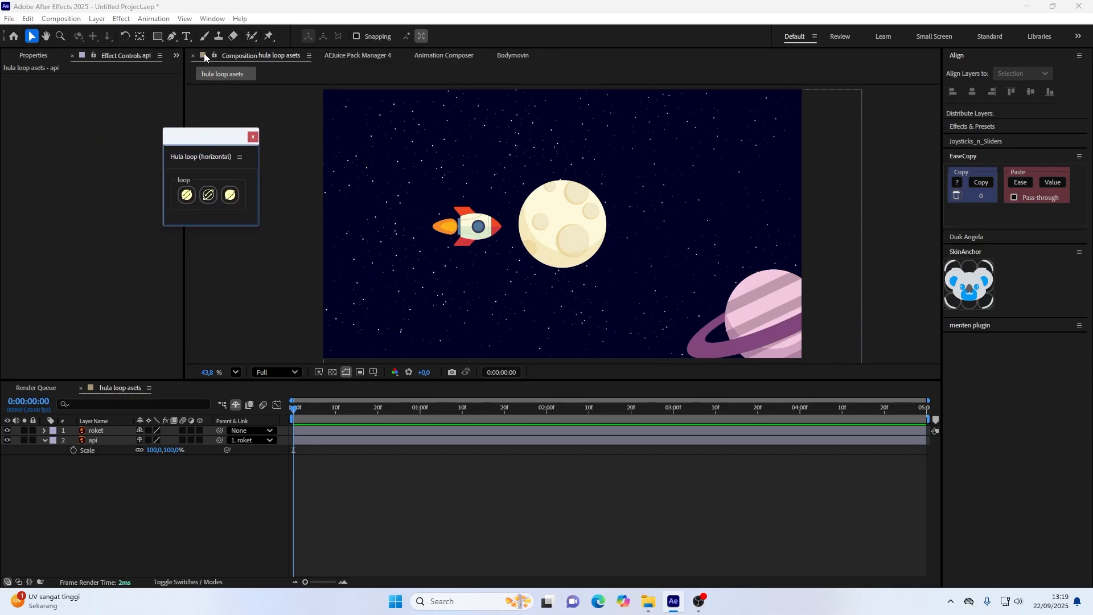
# - Open the Hula loop (vertical) script and arrange its floating panel beside the horizontal one
pyautogui.click(214, 19)
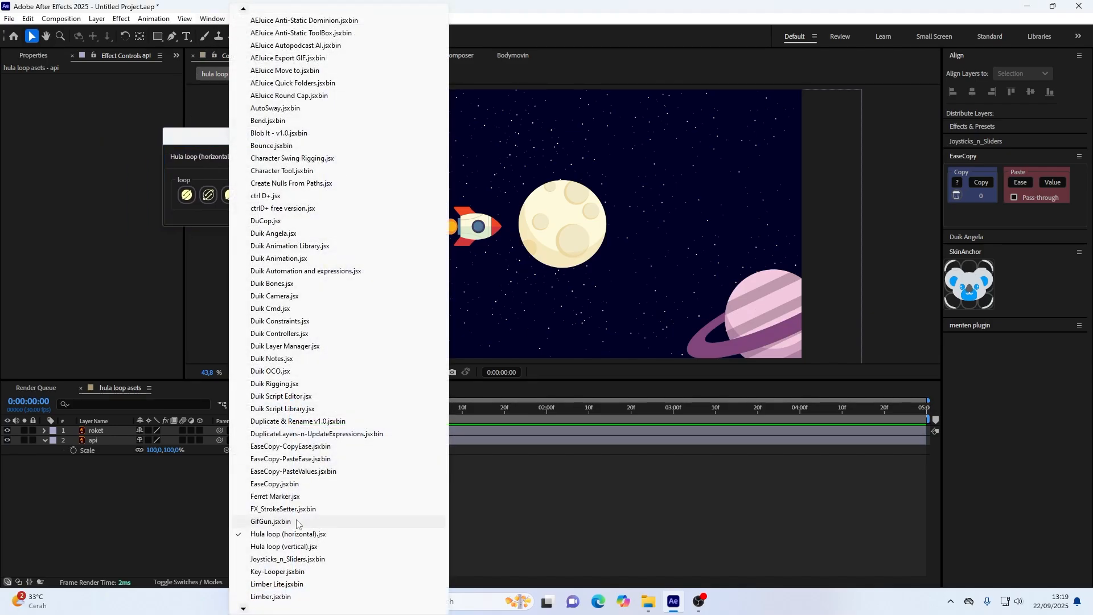
pyautogui.click(266, 547)
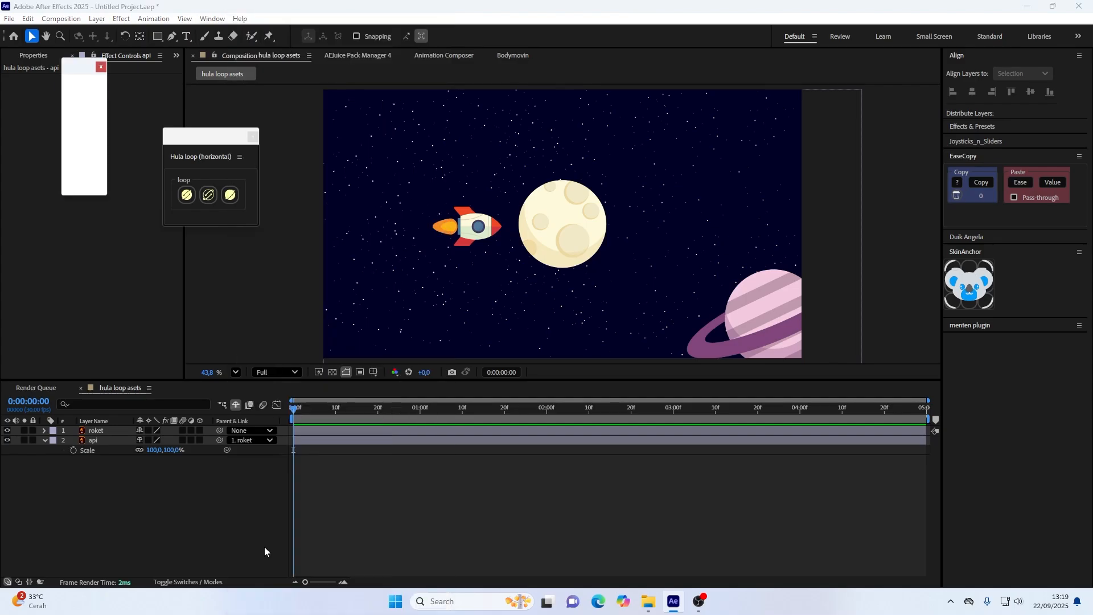
pyautogui.moveTo(81, 80); pyautogui.dragTo(279, 142)
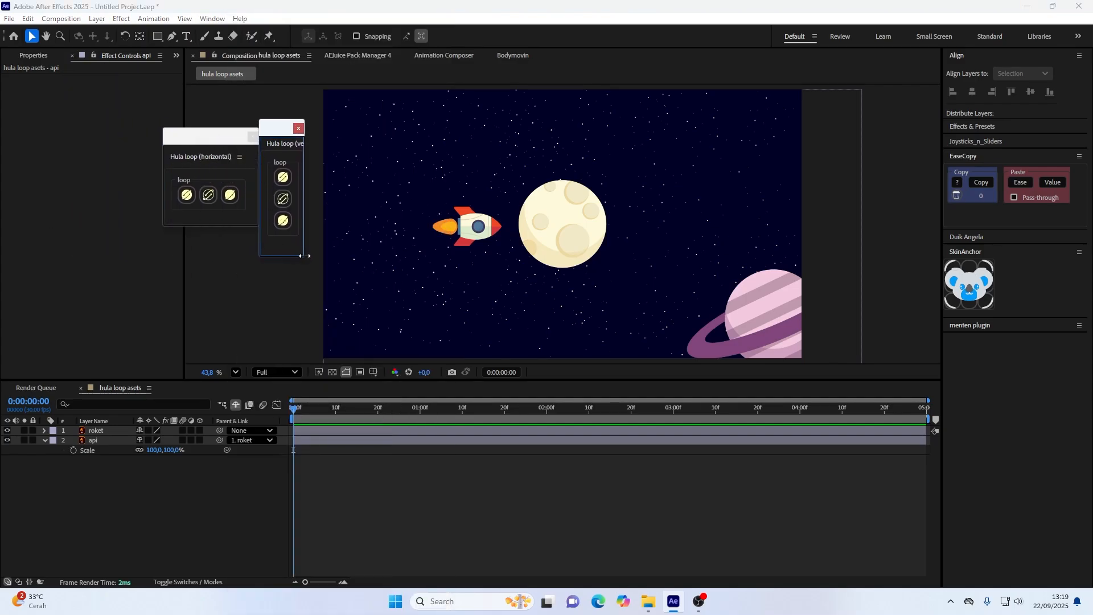
pyautogui.moveTo(304, 251)
pyautogui.mouseDown()
pyautogui.moveTo(322, 252)
pyautogui.moveTo(306, 249)
pyautogui.mouseUp()
pyautogui.moveTo(218, 138); pyautogui.dragTo(211, 135)
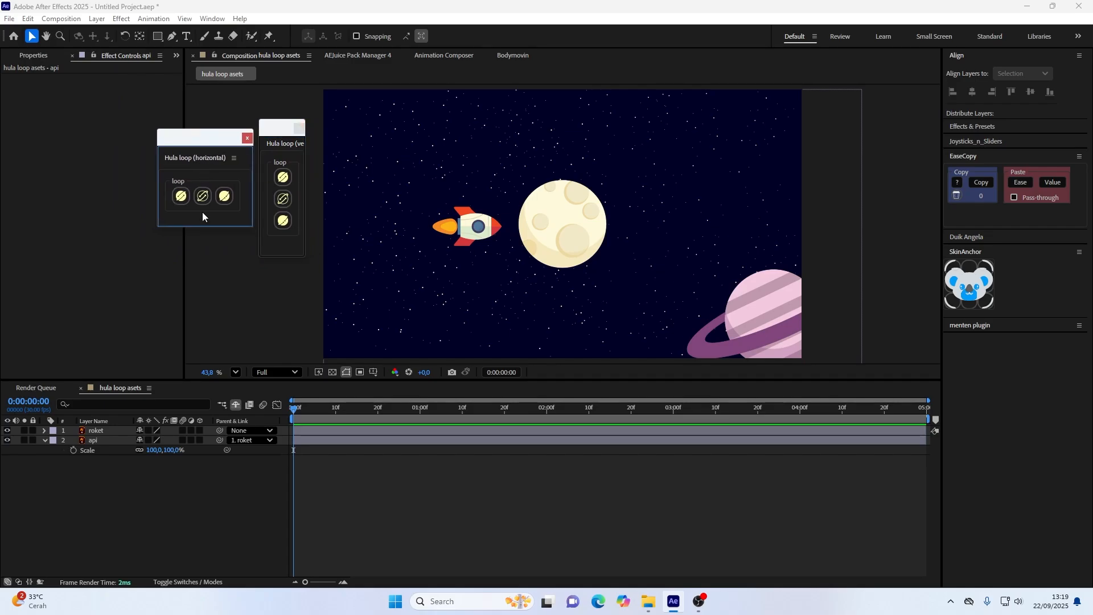
pyautogui.moveTo(215, 227); pyautogui.dragTo(214, 231)
pyautogui.moveTo(196, 138); pyautogui.dragTo(207, 160)
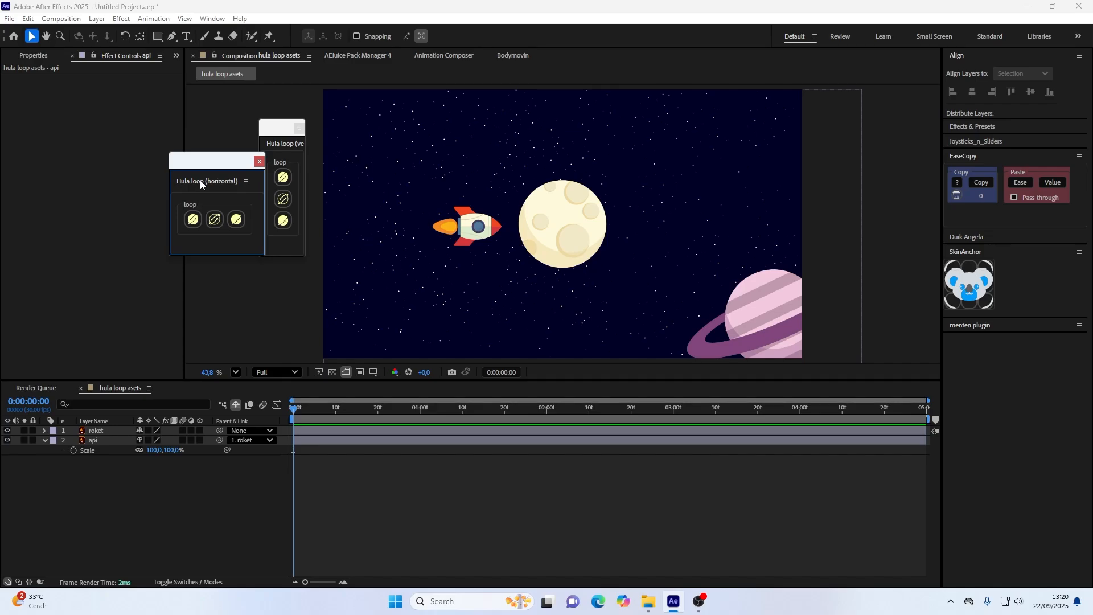
# - Dock the Hula loop (horizontal) panel below the menten plugin panel
pyautogui.moveTo(200, 179); pyautogui.dragTo(961, 360)
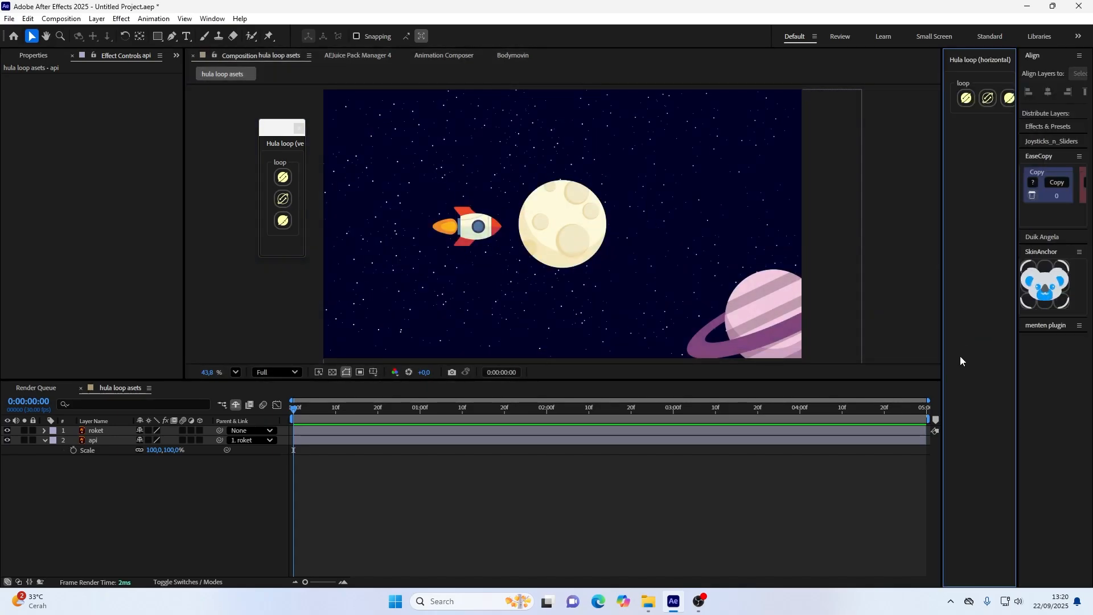
pyautogui.rightClick(991, 62)
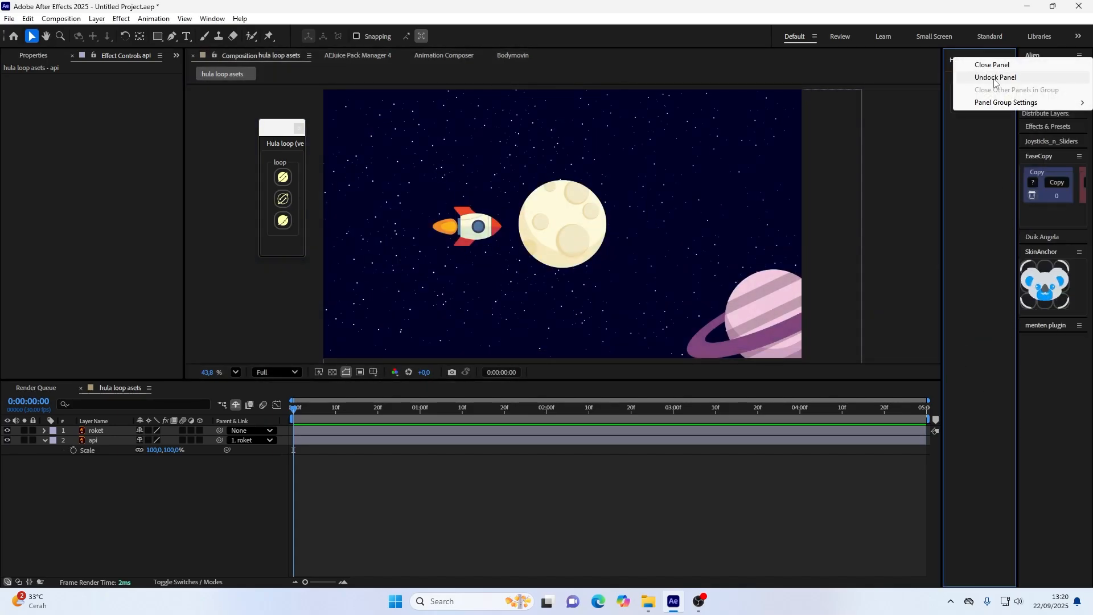
pyautogui.click(995, 79)
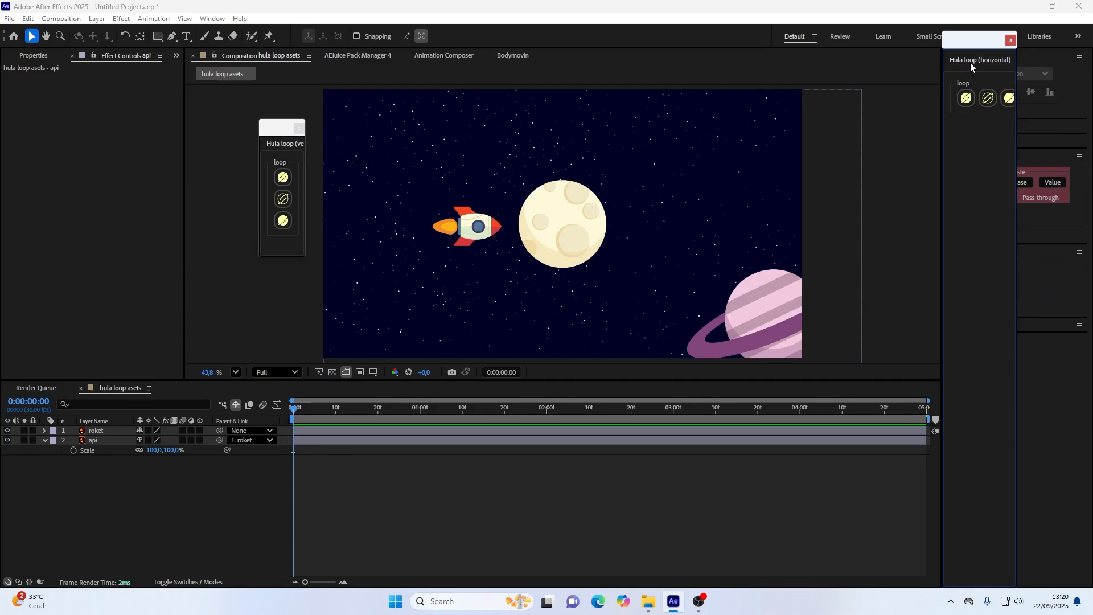
pyautogui.moveTo(970, 63); pyautogui.dragTo(979, 351)
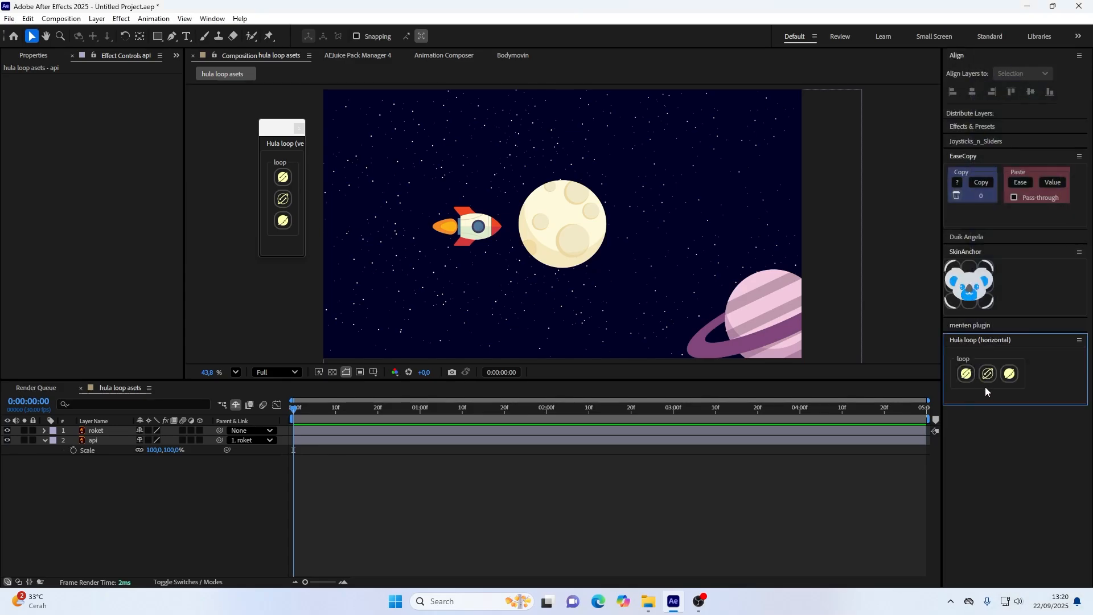
# - Dock the Hula loop (vertical) panel between Effect Controls and the composition viewer, and narrow its column
pyautogui.moveTo(276, 147); pyautogui.dragTo(167, 148)
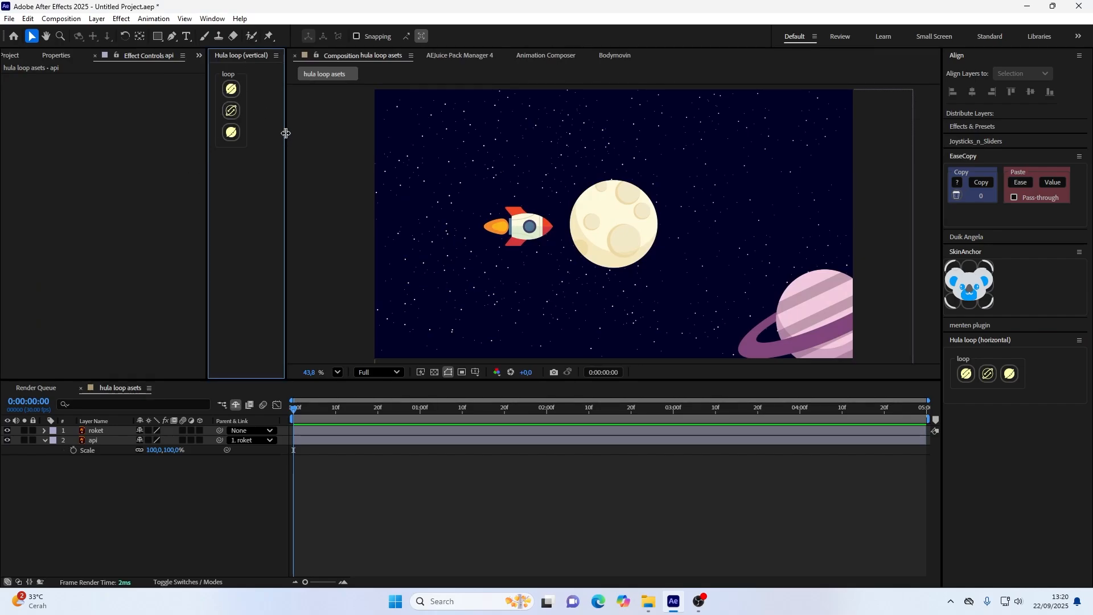
pyautogui.moveTo(286, 133); pyautogui.dragTo(256, 139)
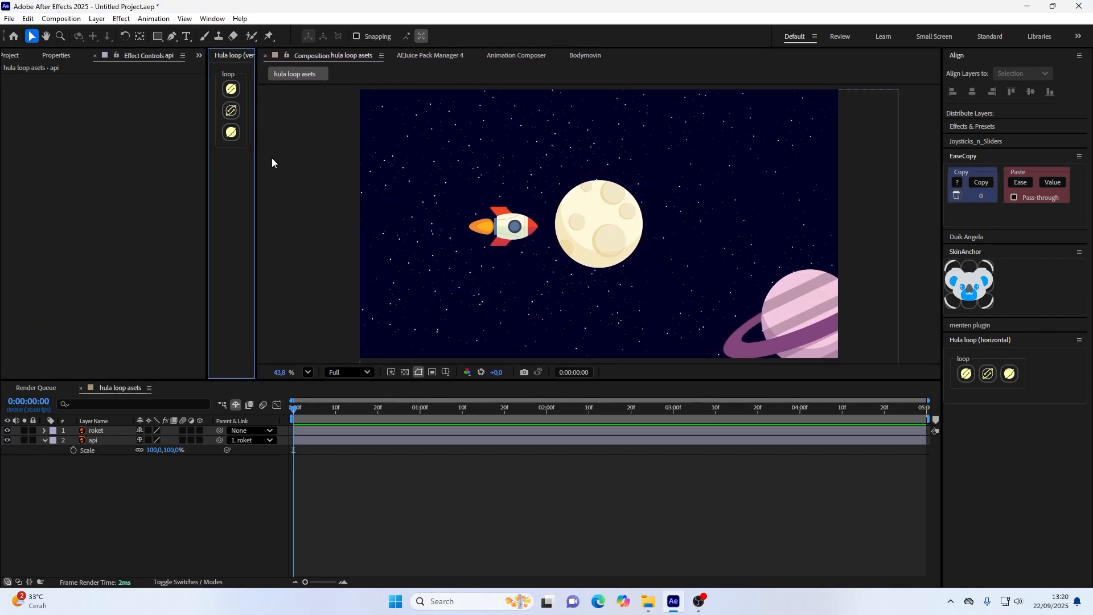
pyautogui.click(689, 431)
pyautogui.click(694, 439)
# - Close the Hula loop (vertical) panel and float the horizontal one beside the rocket in the viewer
pyautogui.rightClick(231, 53)
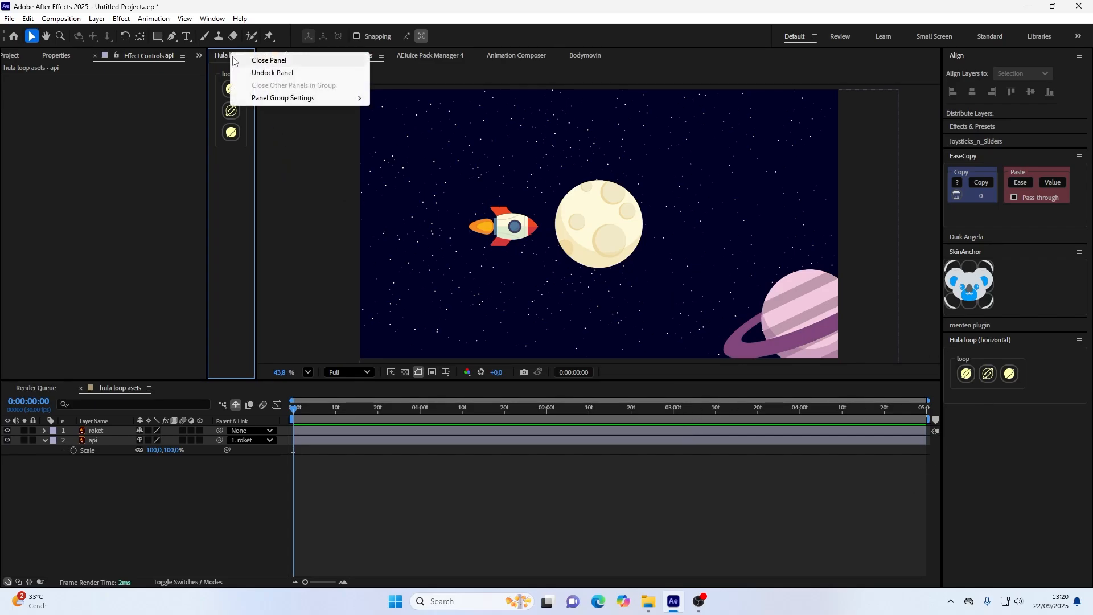
pyautogui.click(242, 62)
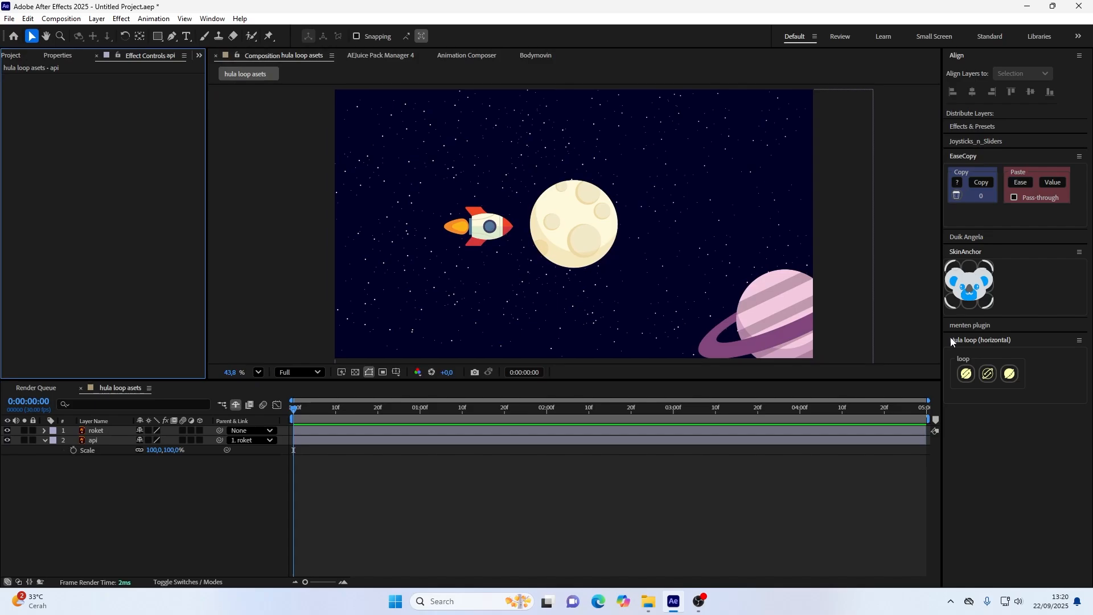
pyautogui.rightClick(968, 341)
pyautogui.click(988, 356)
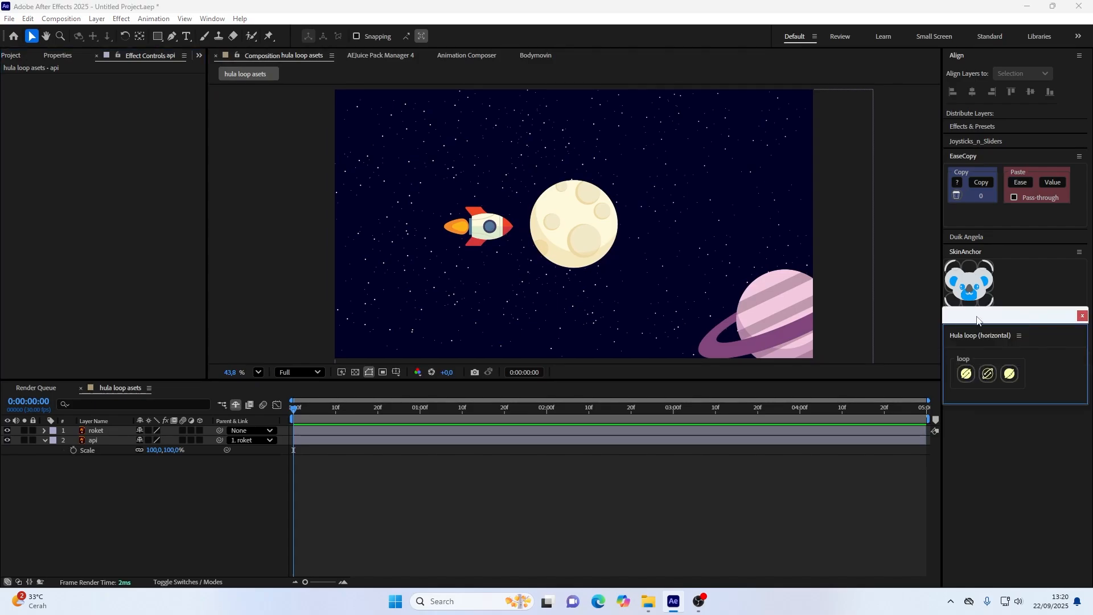
pyautogui.moveTo(979, 317); pyautogui.dragTo(264, 162)
# - Animate the api layer's Scale with a keyframe at 0:00:00:00 and one of 90% at 0:00:00:10
pyautogui.scroll(3, 451, 261)
pyautogui.scroll(2, 451, 261)
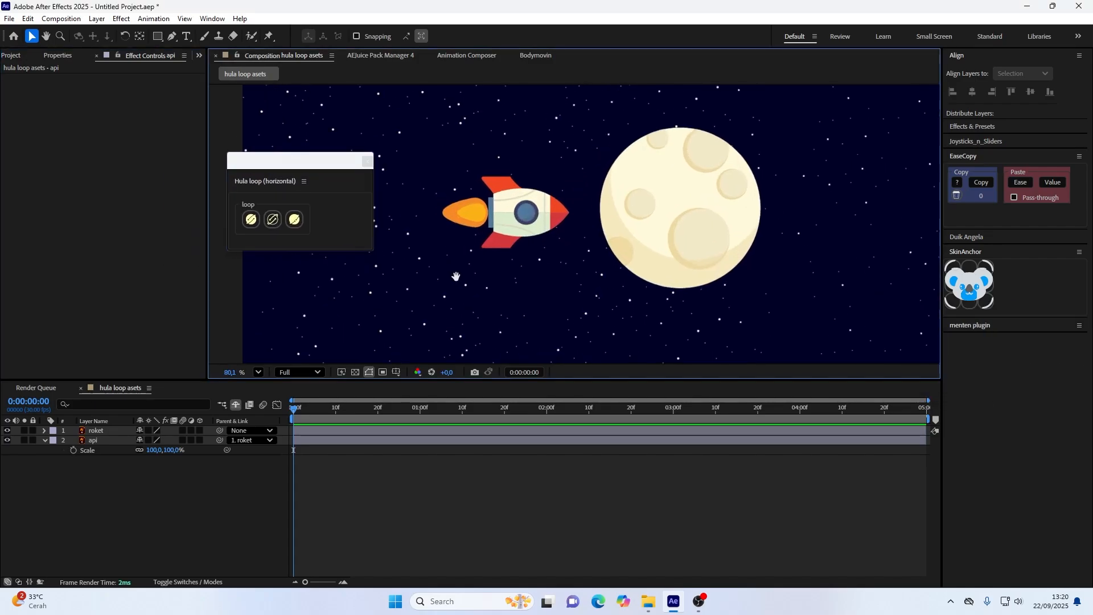
pyautogui.click(250, 220)
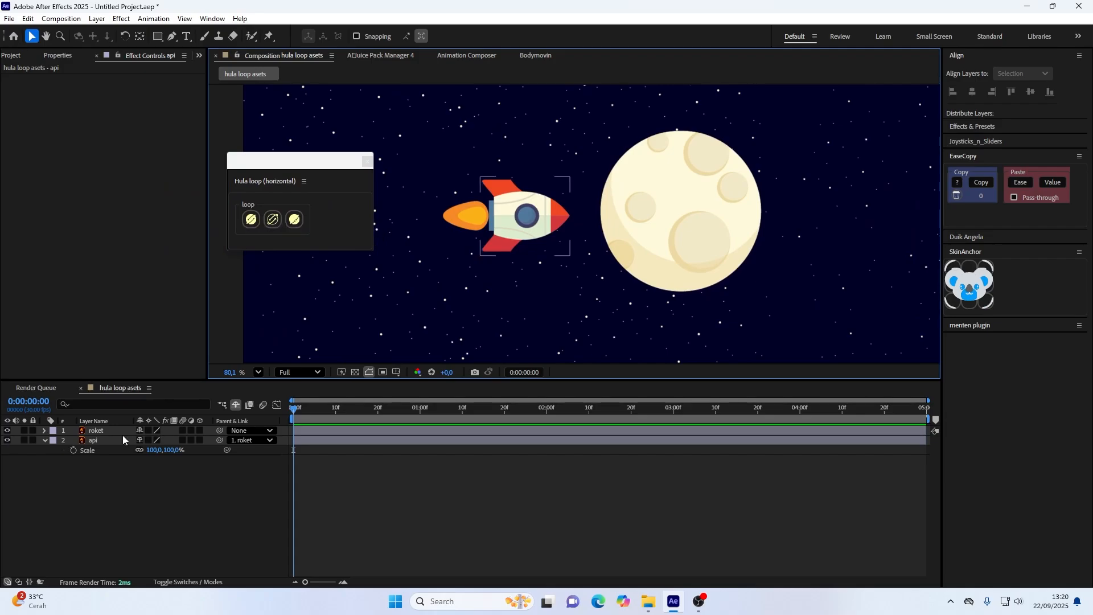
pyautogui.click(91, 450)
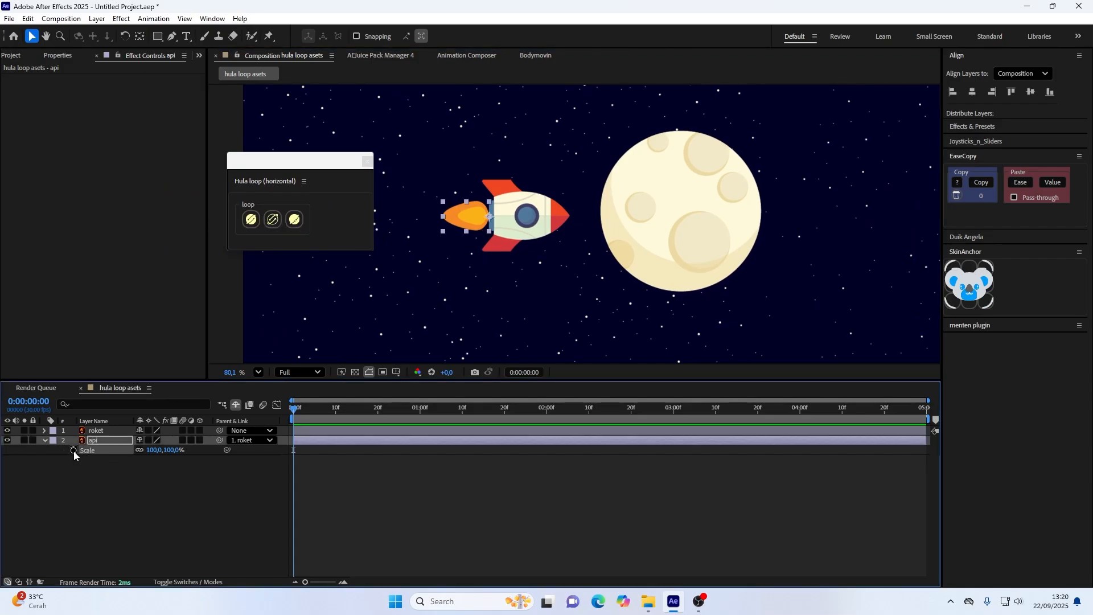
pyautogui.click(73, 450)
pyautogui.moveTo(339, 408); pyautogui.dragTo(336, 411)
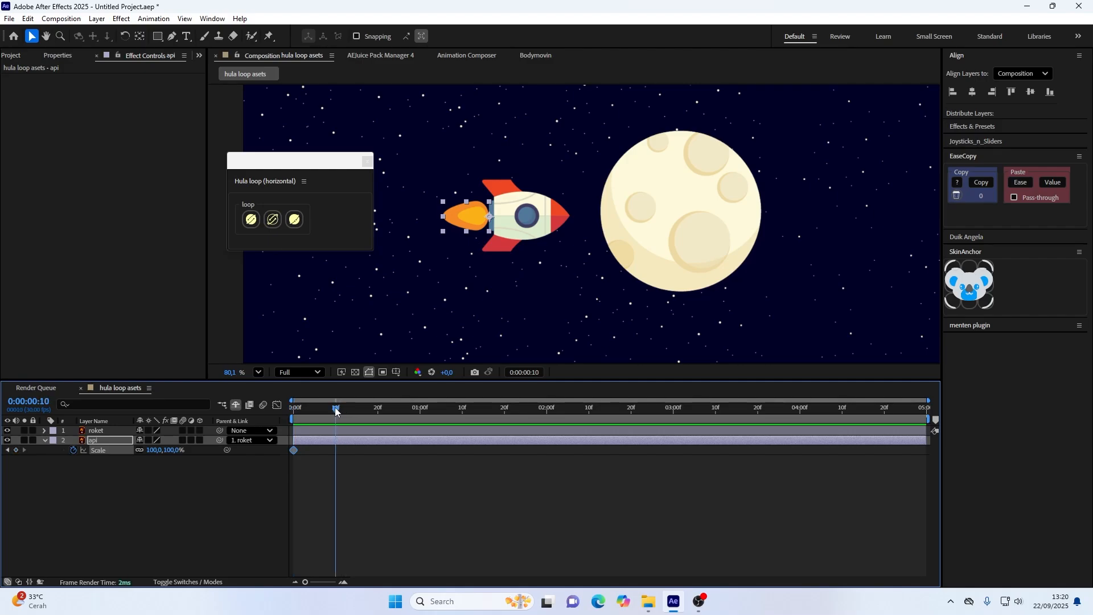
pyautogui.click(165, 450)
pyautogui.write('90')
pyautogui.press('Return')
pyautogui.click(168, 491)
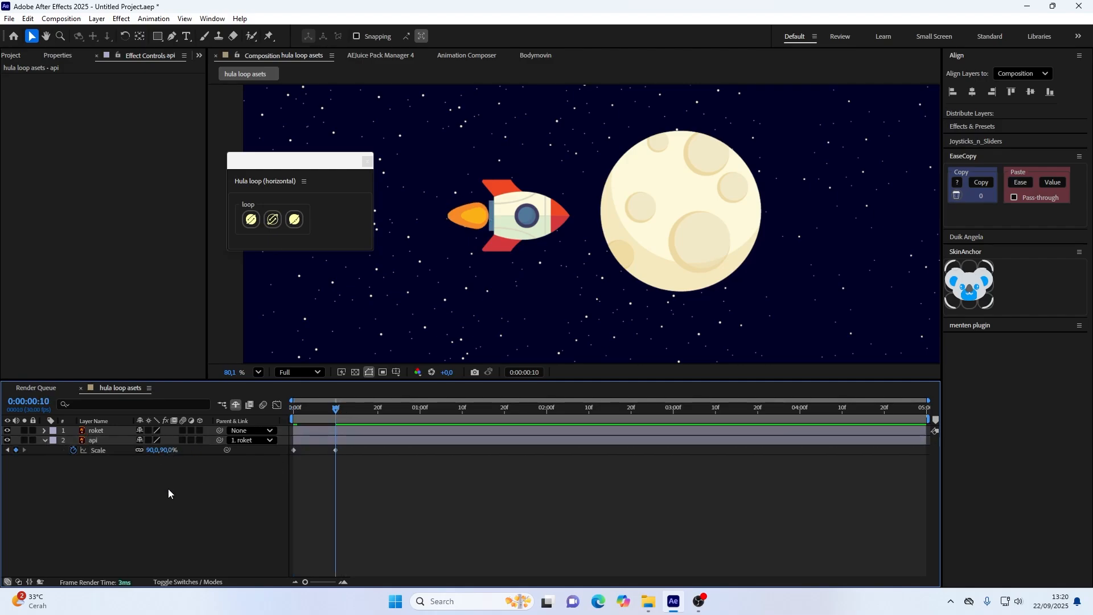
# - Easy-ease the api layer's two Scale keyframes and apply the first Hula loop option to them
pyautogui.click(97, 450)
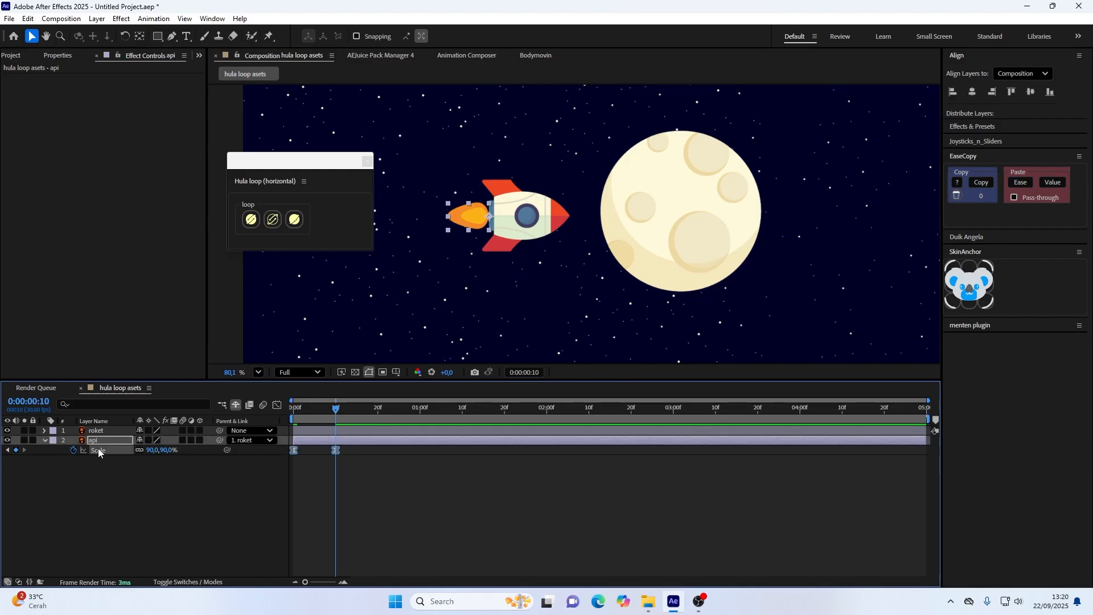
pyautogui.click(250, 220)
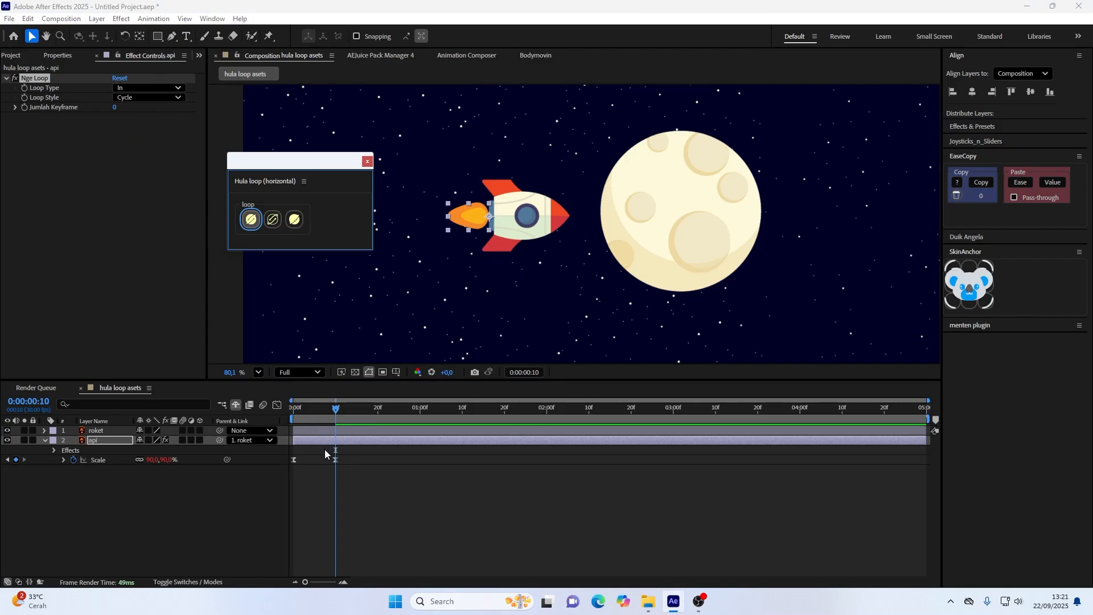
# - Shift both Scale keyframes to start at about frame 19 and set the Nge Loop type to Out
pyautogui.moveTo(354, 461); pyautogui.dragTo(373, 473)
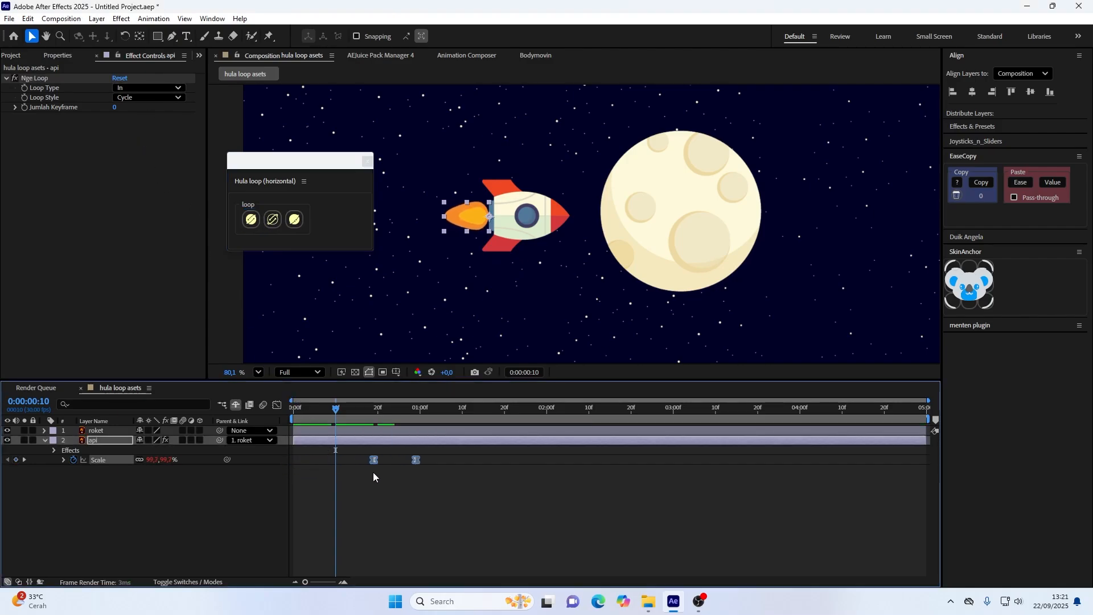
pyautogui.moveTo(334, 408)
pyautogui.mouseDown()
pyautogui.moveTo(279, 408)
pyautogui.moveTo(396, 409)
pyautogui.moveTo(332, 409)
pyautogui.mouseUp()
pyautogui.click(169, 88)
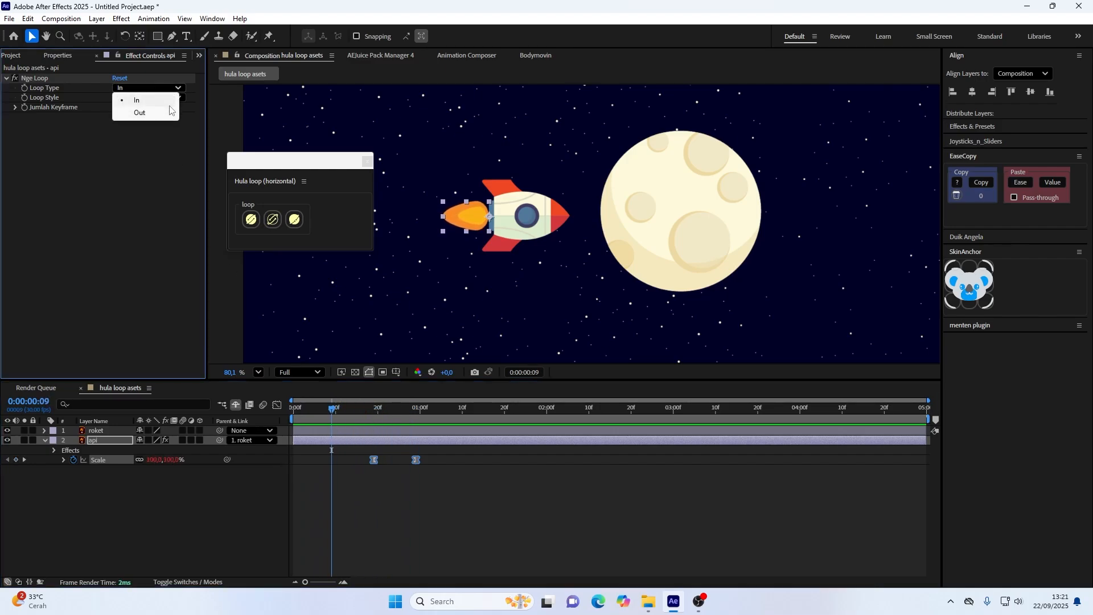
pyautogui.click(153, 107)
# - Scrub the start of the animation and move both Scale keyframes to begin at 0:00:00:00
pyautogui.moveTo(371, 415); pyautogui.dragTo(311, 412)
pyautogui.press('Home')
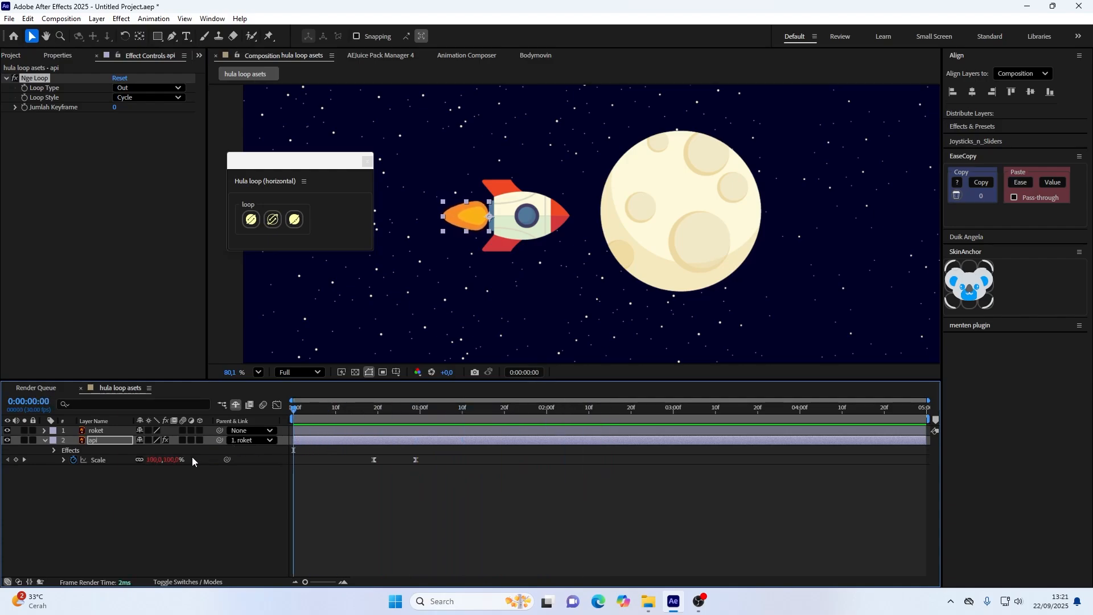
pyautogui.click(102, 460)
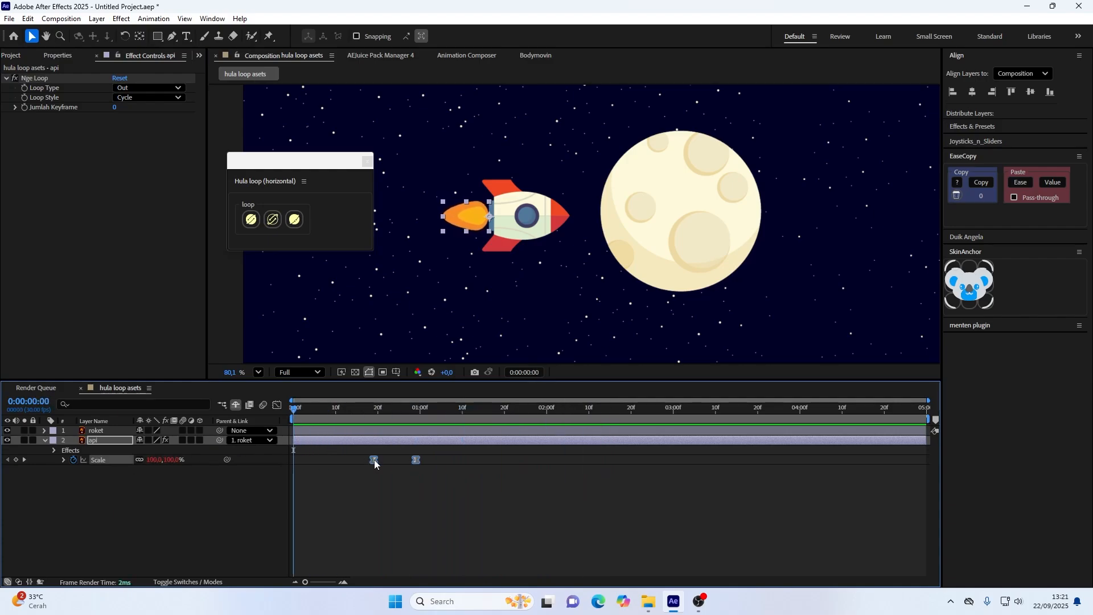
pyautogui.moveTo(370, 461); pyautogui.dragTo(290, 463)
# - Set the Loop Style to Pingpong and check the flame's Scale at 0:00:00:20
pyautogui.click(142, 98)
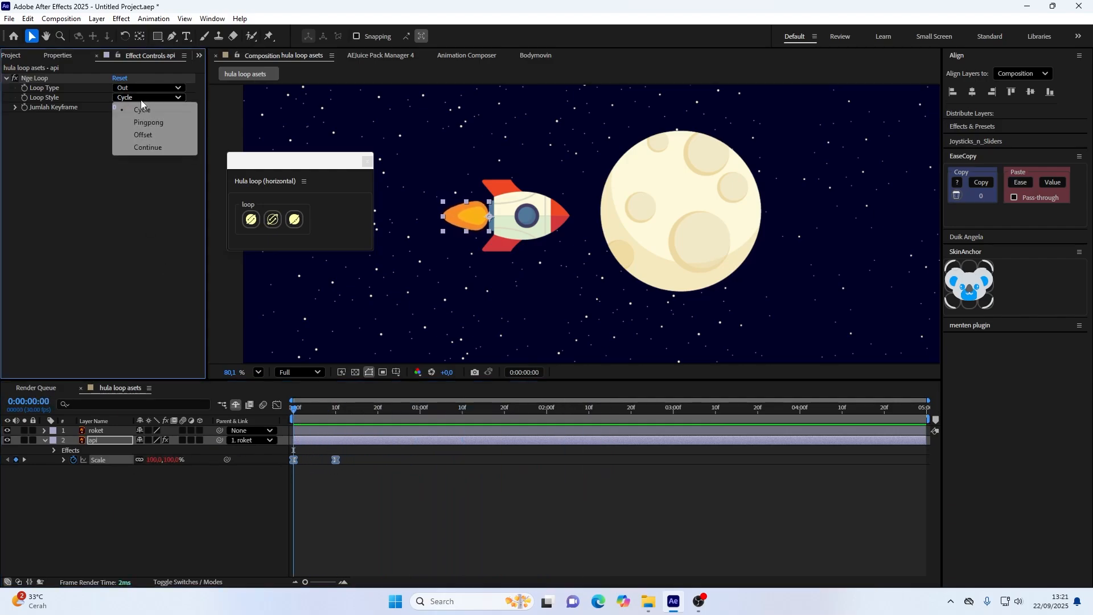
pyautogui.click(151, 123)
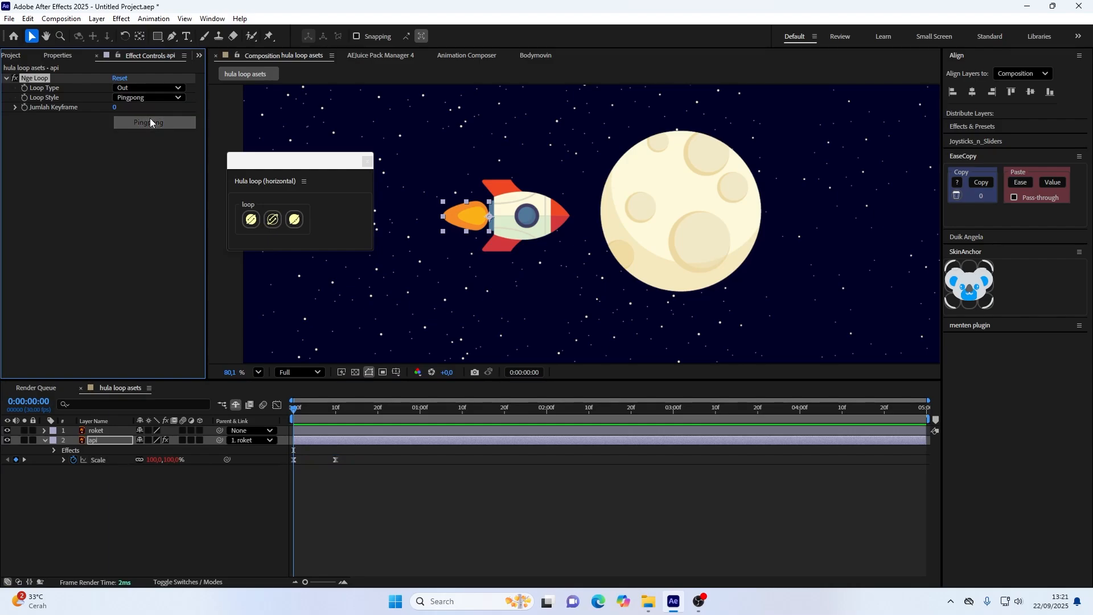
pyautogui.click(219, 498)
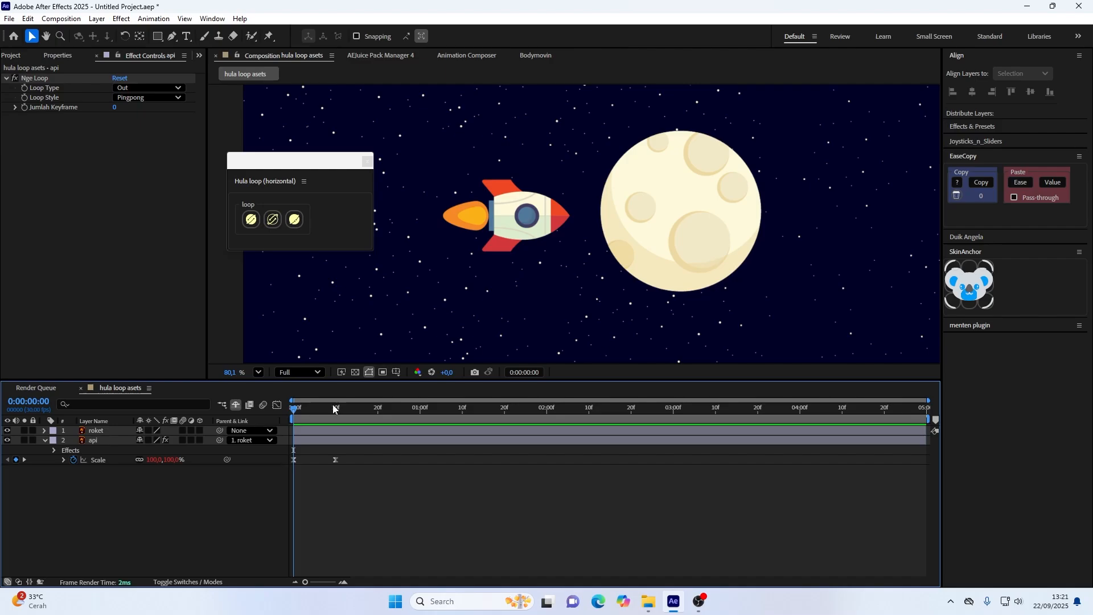
pyautogui.moveTo(333, 405); pyautogui.dragTo(377, 414)
pyautogui.click(346, 435)
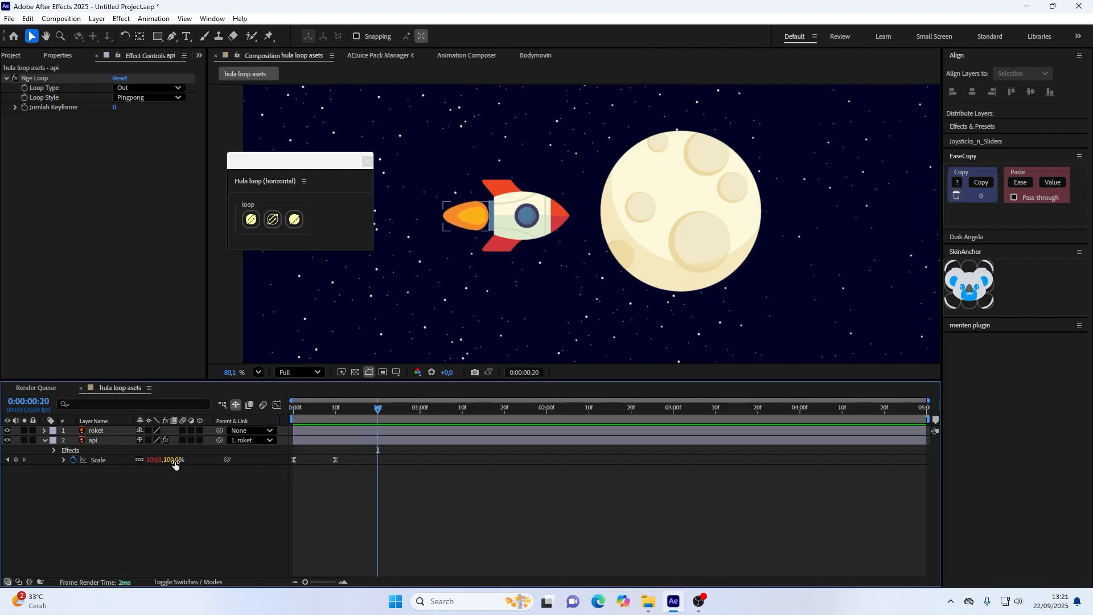
# - Add a third Scale keyframe of 171,0% on the flame at 0:00:00:20 and scrub through the loop
pyautogui.moveTo(174, 460); pyautogui.dragTo(346, 451)
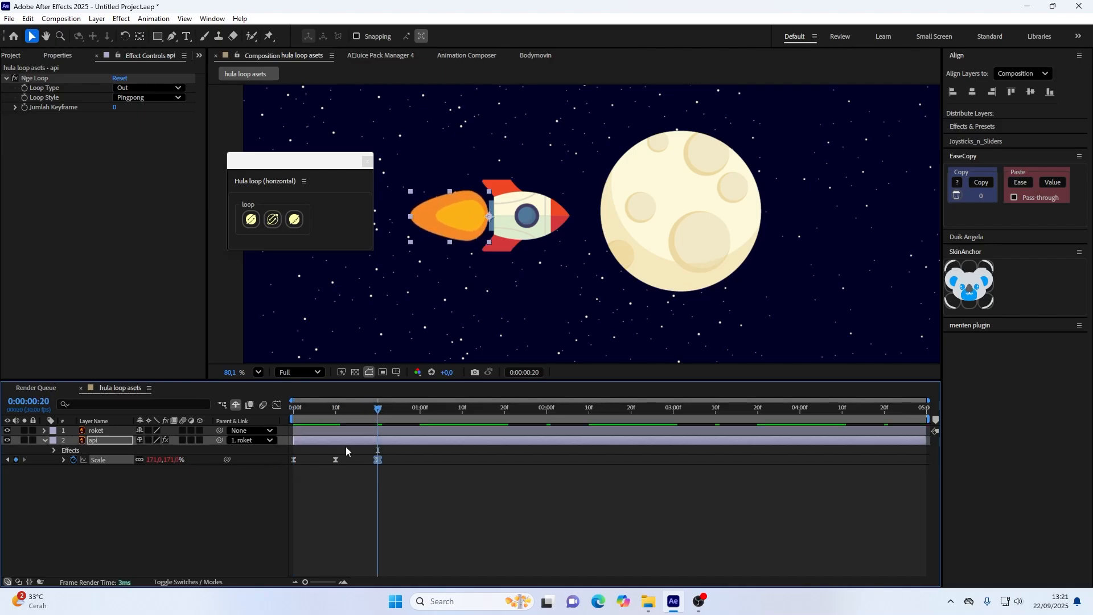
pyautogui.press('Home')
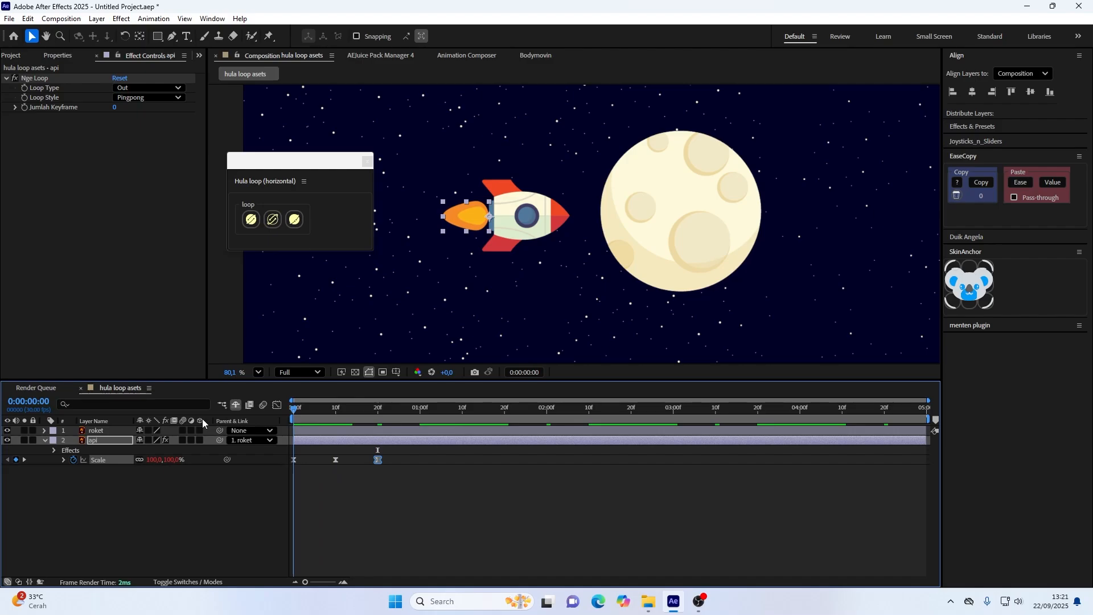
pyautogui.moveTo(294, 408); pyautogui.dragTo(427, 483)
pyautogui.click(399, 515)
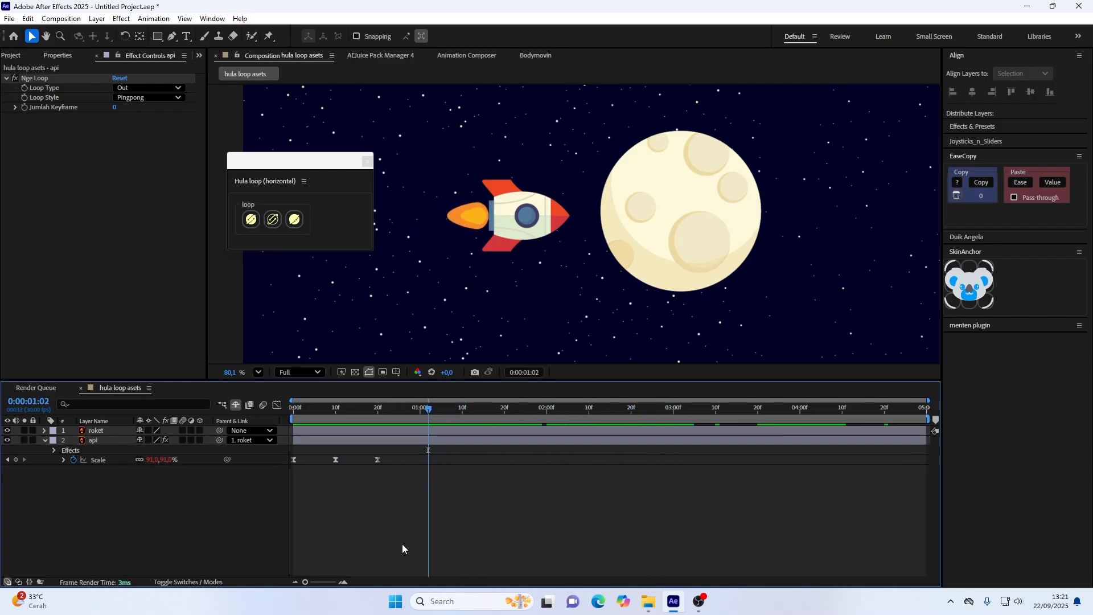
# - Set the Nge Loop effect's Jumlah Keyframe to 1
pyautogui.click(114, 107)
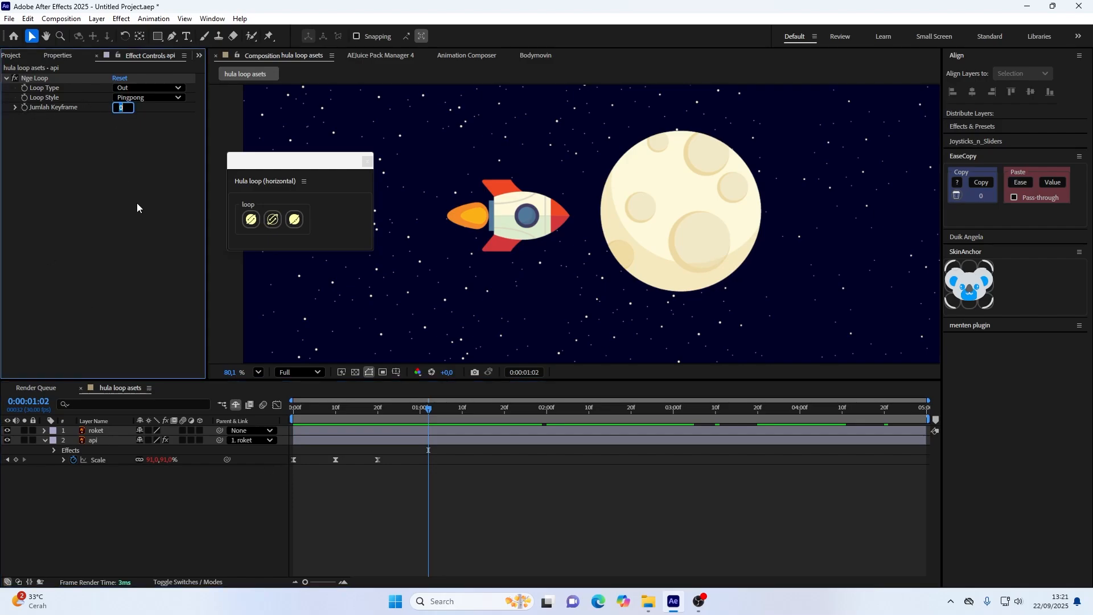
pyautogui.write('1')
pyautogui.click(139, 241)
# - Examine which of the flame's Scale keyframes repeat by selecting them and scrubbing between 0:00:00:15 and 0:00:01:27
pyautogui.moveTo(408, 489); pyautogui.dragTo(368, 457)
pyautogui.moveTo(398, 504); pyautogui.dragTo(281, 449)
pyautogui.click(291, 478)
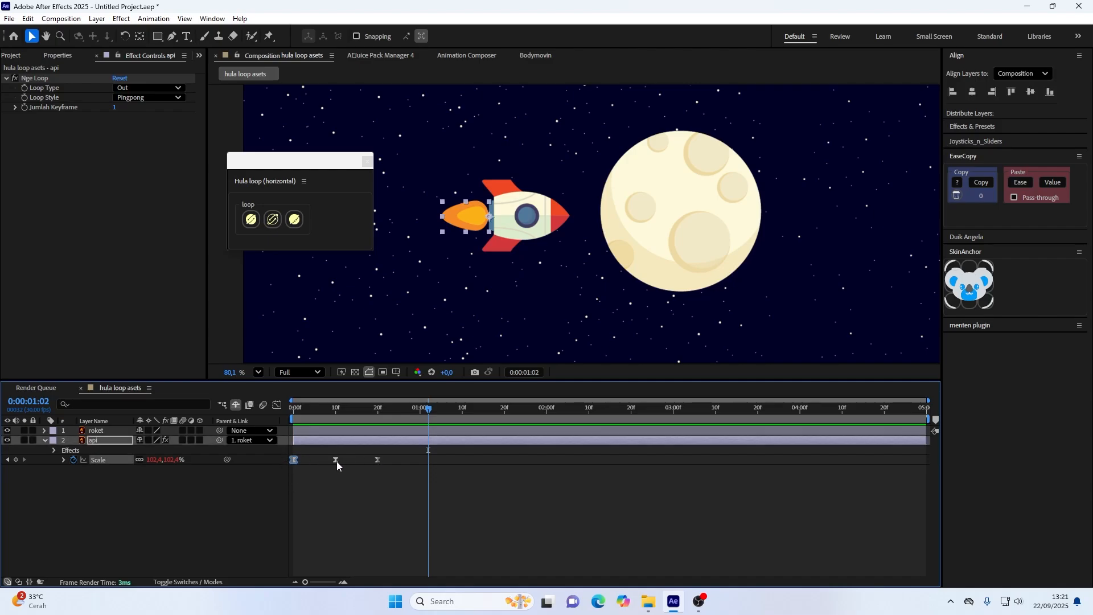
pyautogui.click(361, 460)
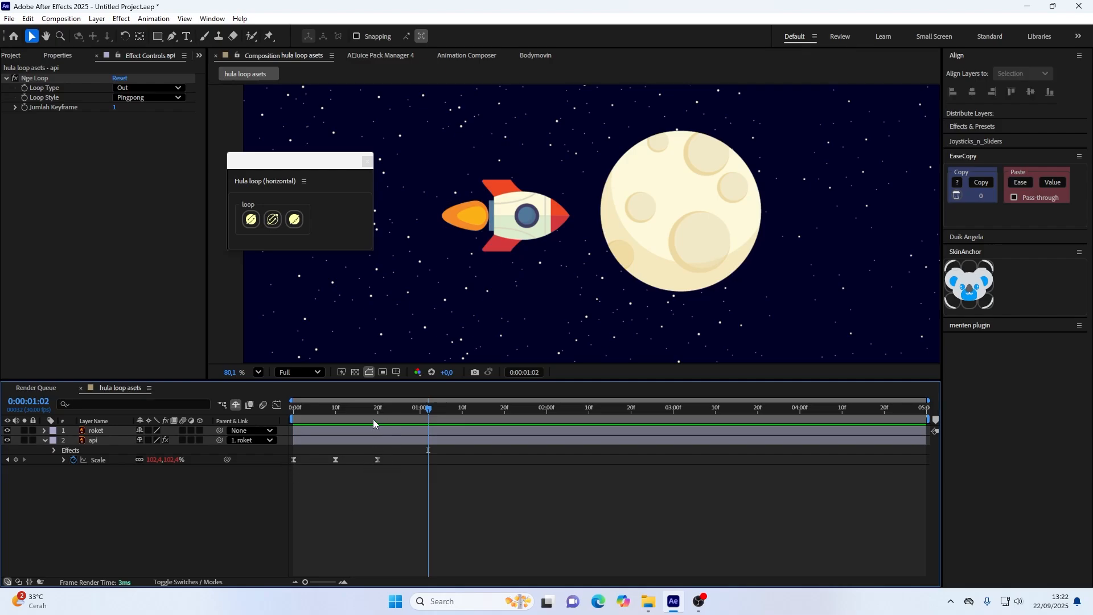
pyautogui.moveTo(374, 419)
pyautogui.mouseDown()
pyautogui.moveTo(318, 426)
pyautogui.moveTo(355, 426)
pyautogui.mouseUp()
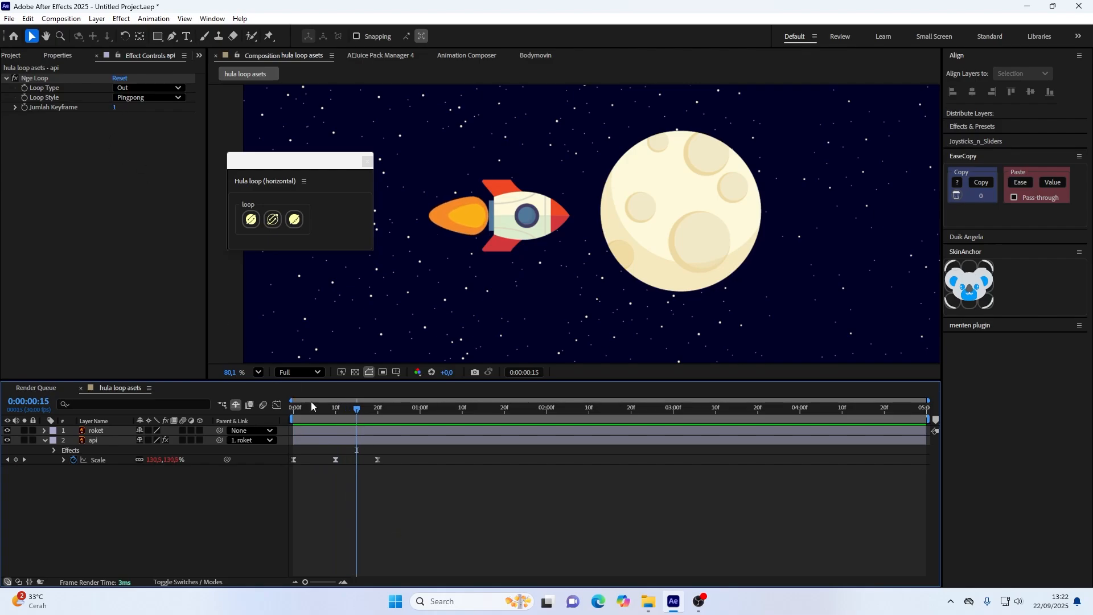
pyautogui.moveTo(395, 481); pyautogui.dragTo(323, 461)
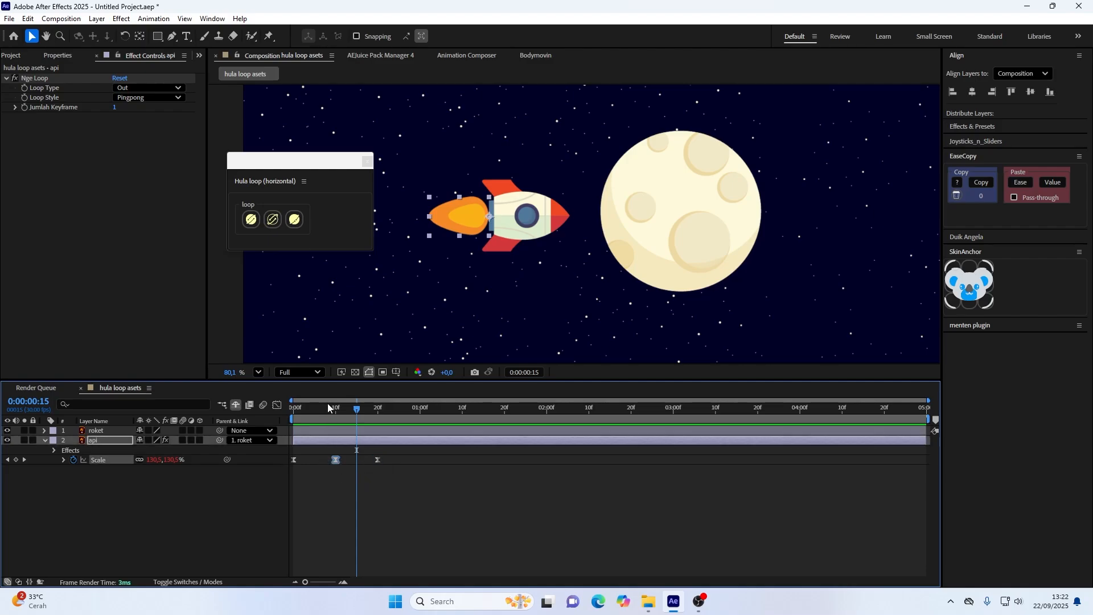
pyautogui.moveTo(329, 407); pyautogui.dragTo(534, 409)
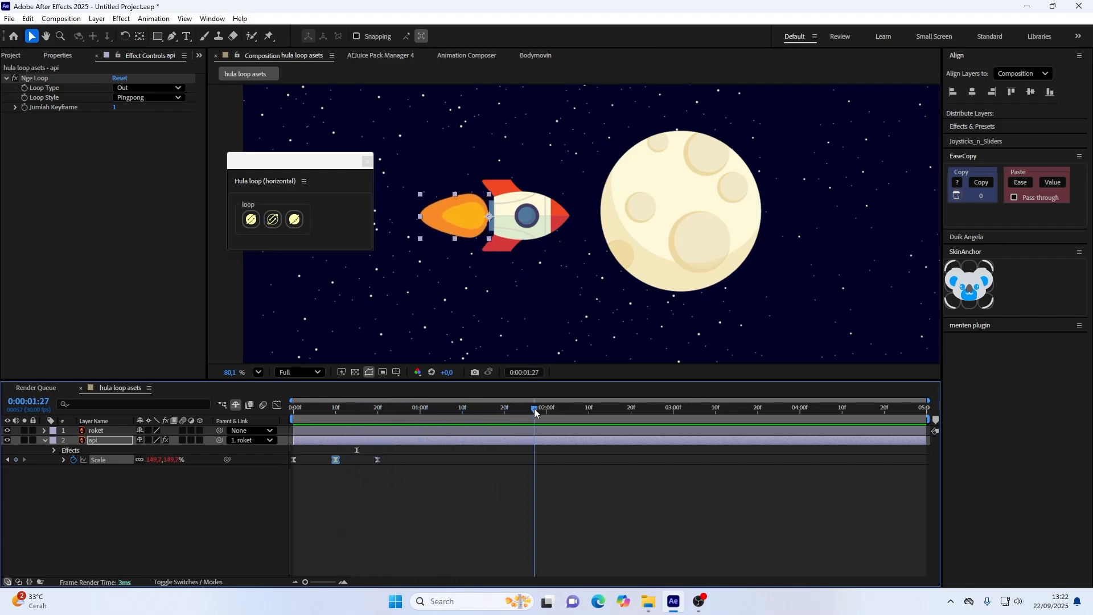
pyautogui.press('Home')
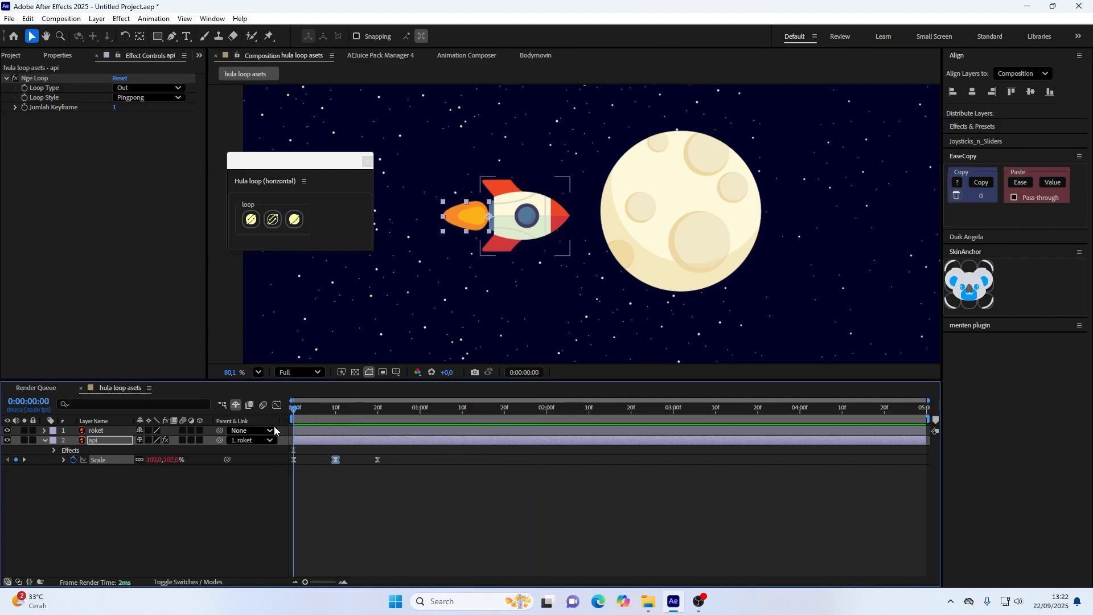
# - Delete the flame's third Scale keyframe and set Jumlah Keyframe back to 0
pyautogui.moveTo(313, 457); pyautogui.dragTo(288, 473)
pyautogui.moveTo(295, 414); pyautogui.dragTo(360, 456)
pyautogui.press('Delete')
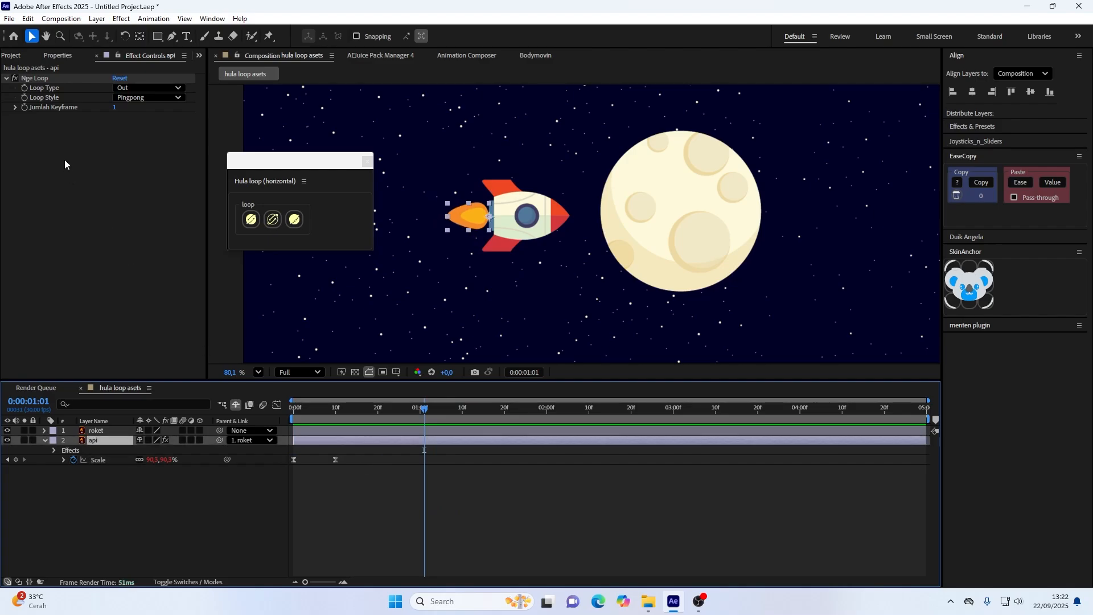
pyautogui.click(117, 108)
pyautogui.write('0')
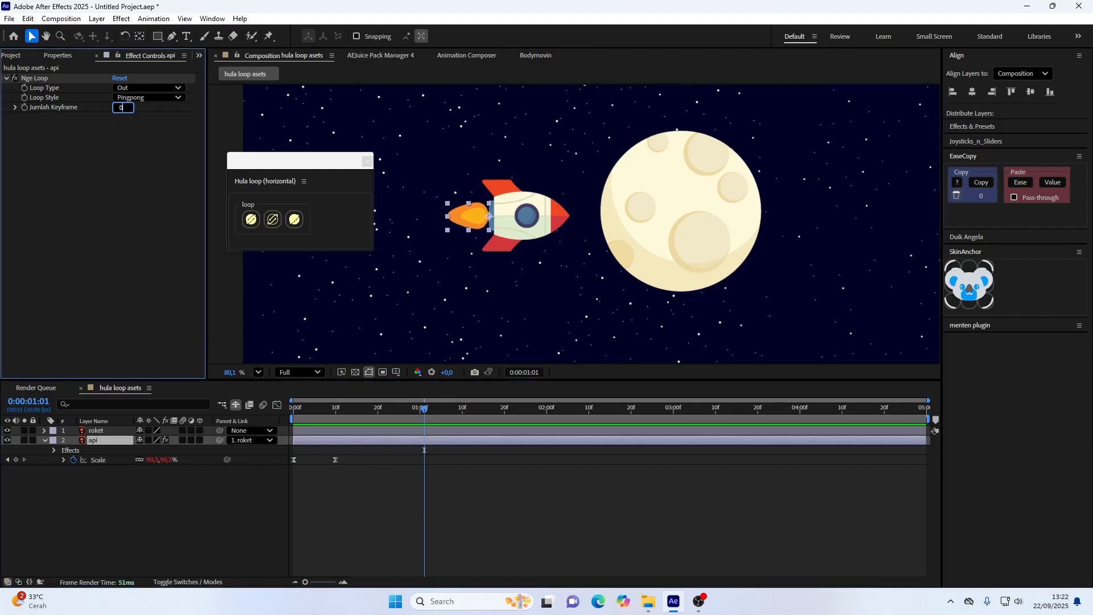
pyautogui.press('Return')
# - Move the rocket off the left edge of the composition at 0:00:00:00 and start keyframing its Position
pyautogui.click(289, 410)
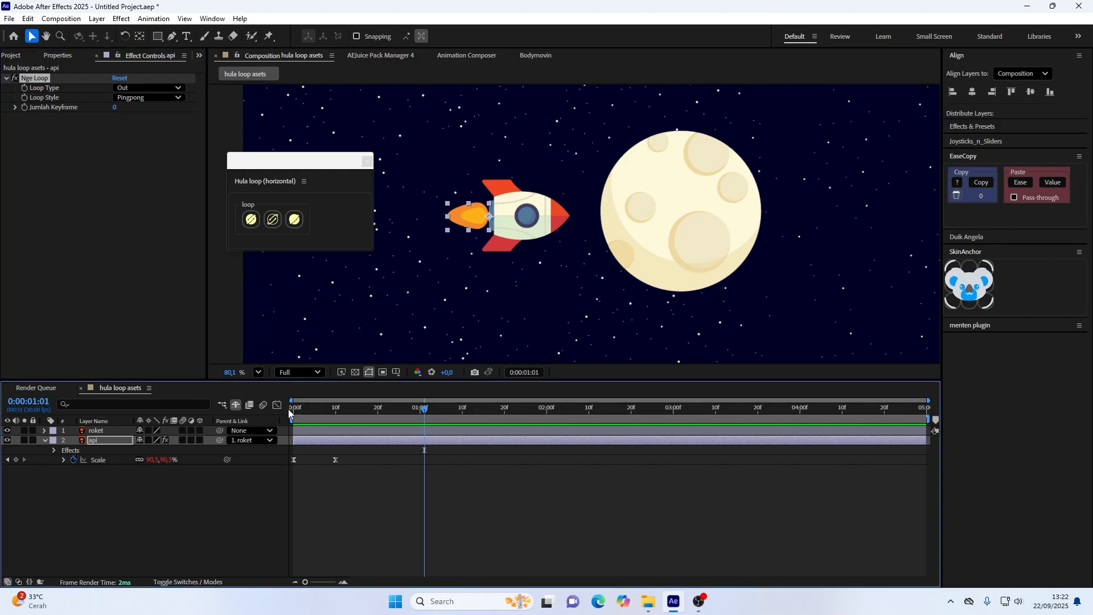
pyautogui.moveTo(306, 409); pyautogui.dragTo(275, 409)
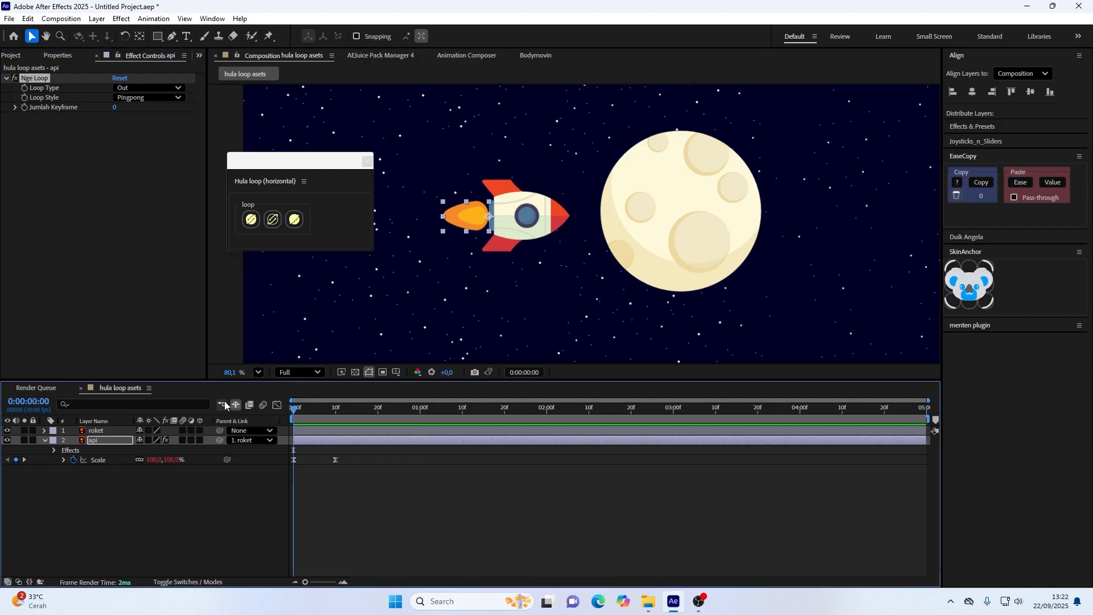
pyautogui.click(510, 207)
pyautogui.scroll(-5, 520, 256)
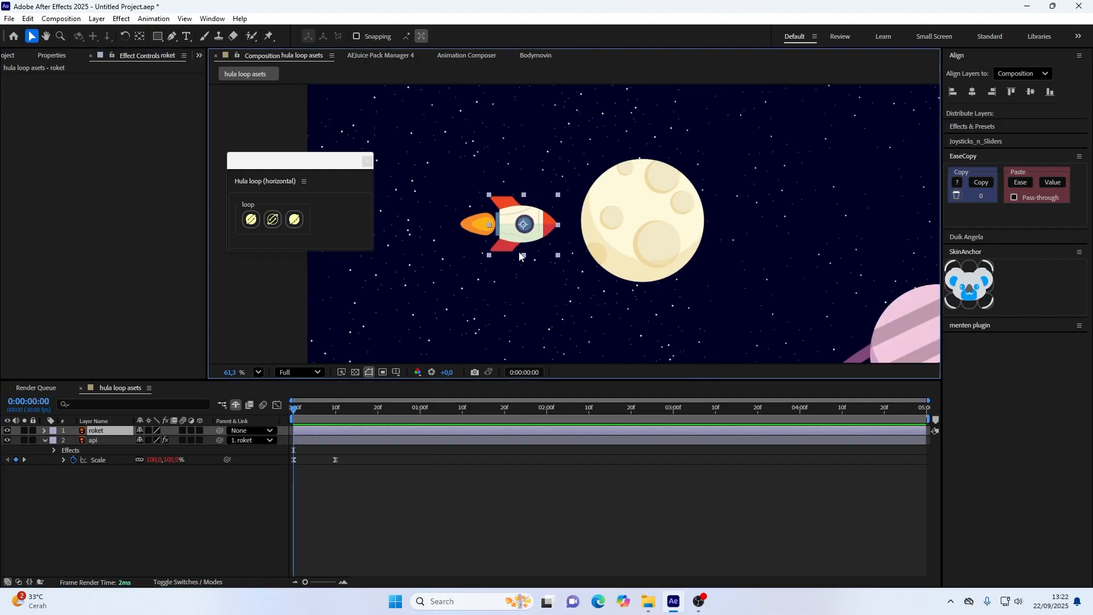
pyautogui.moveTo(446, 226); pyautogui.dragTo(387, 192)
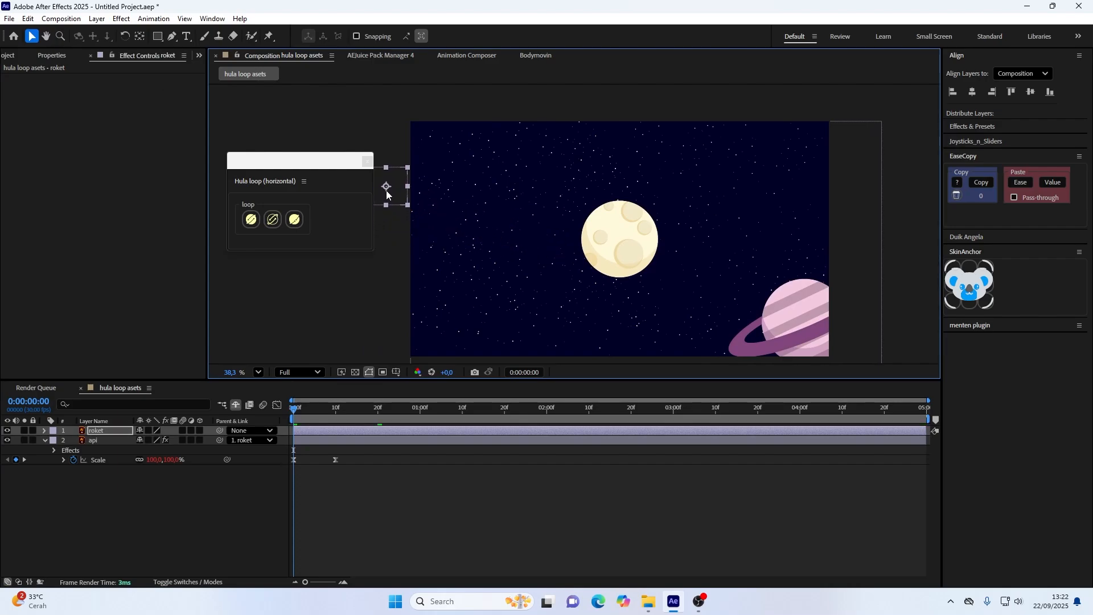
pyautogui.press('p')
pyautogui.click(73, 440)
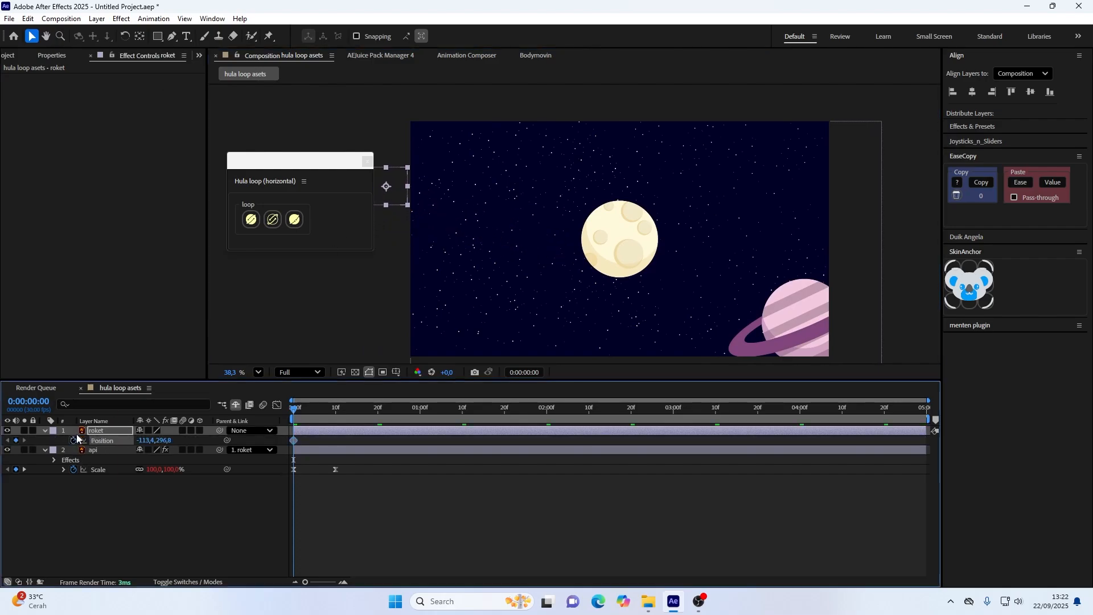
# - Set the off-canvas rocket's Y position to 273,8 and add a Position keyframe directly above the moon at 0:00:00:10
pyautogui.moveTo(400, 194); pyautogui.dragTo(635, 167)
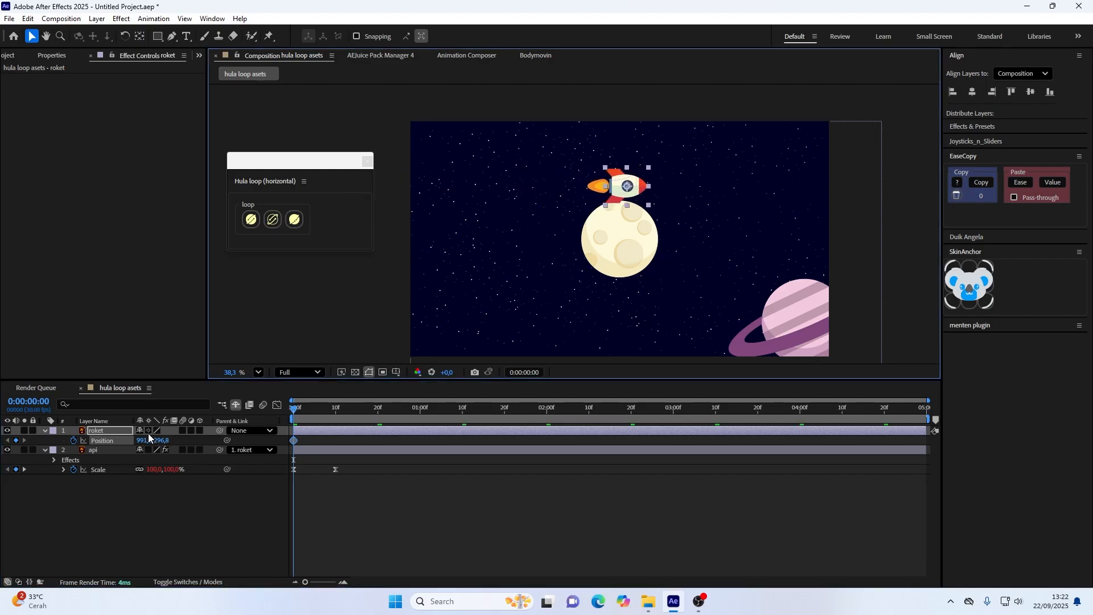
pyautogui.moveTo(161, 440); pyautogui.dragTo(146, 440)
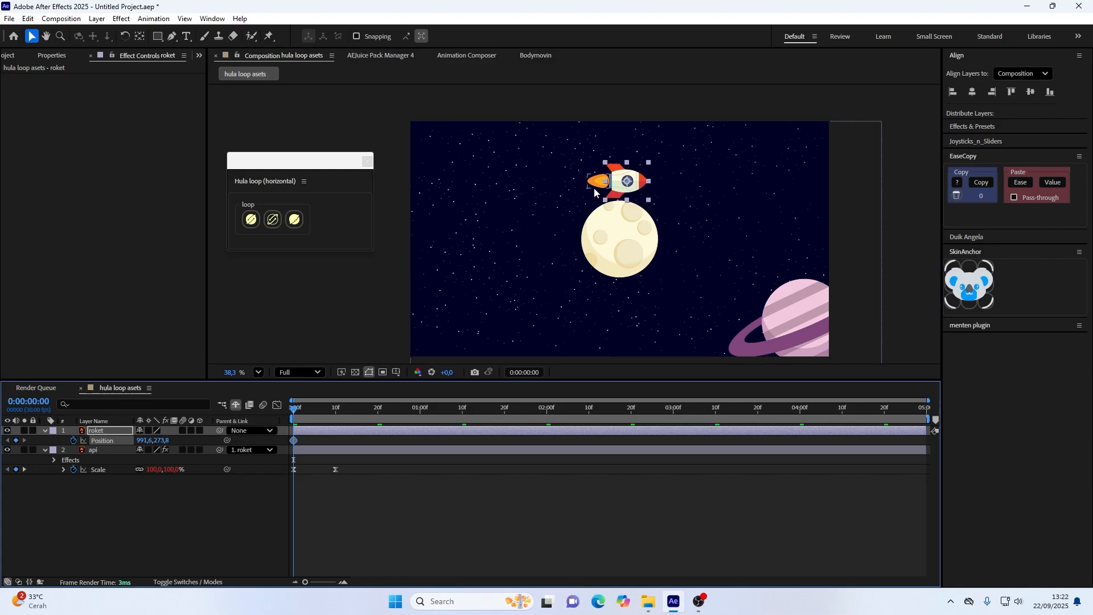
pyautogui.moveTo(620, 209); pyautogui.dragTo(378, 210)
pyautogui.moveTo(342, 407)
pyautogui.mouseDown()
pyautogui.moveTo(371, 409)
pyautogui.moveTo(336, 417)
pyautogui.mouseUp()
pyautogui.moveTo(385, 190); pyautogui.dragTo(627, 191)
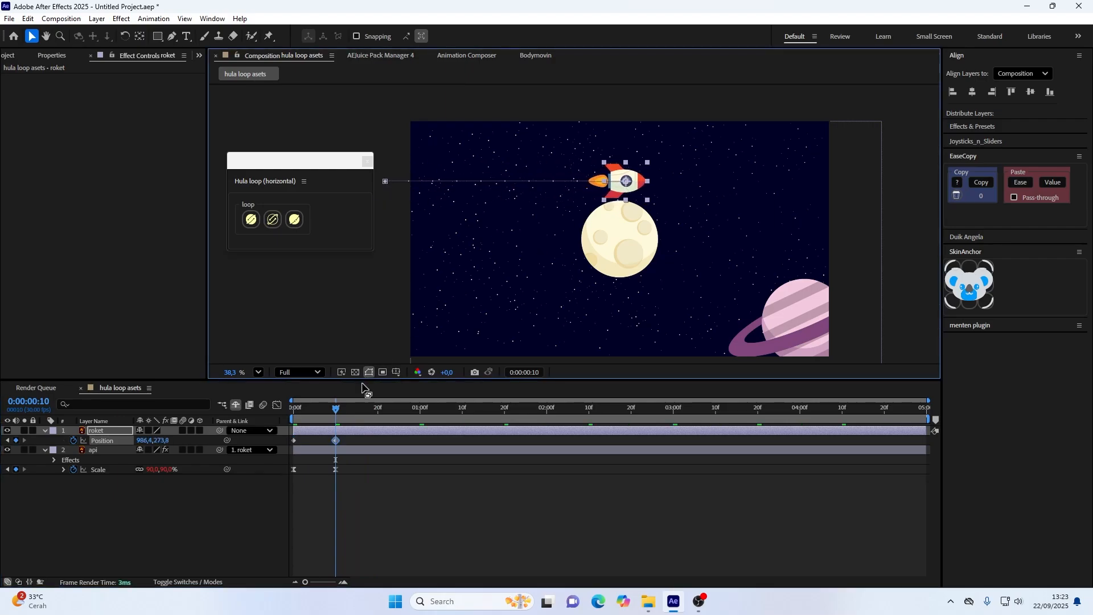
# - Keyframe the rocket right of the moon at 0:00:00:20, below it at 0:00:01:00 and left of it at 0:00:01:10
pyautogui.click(378, 408)
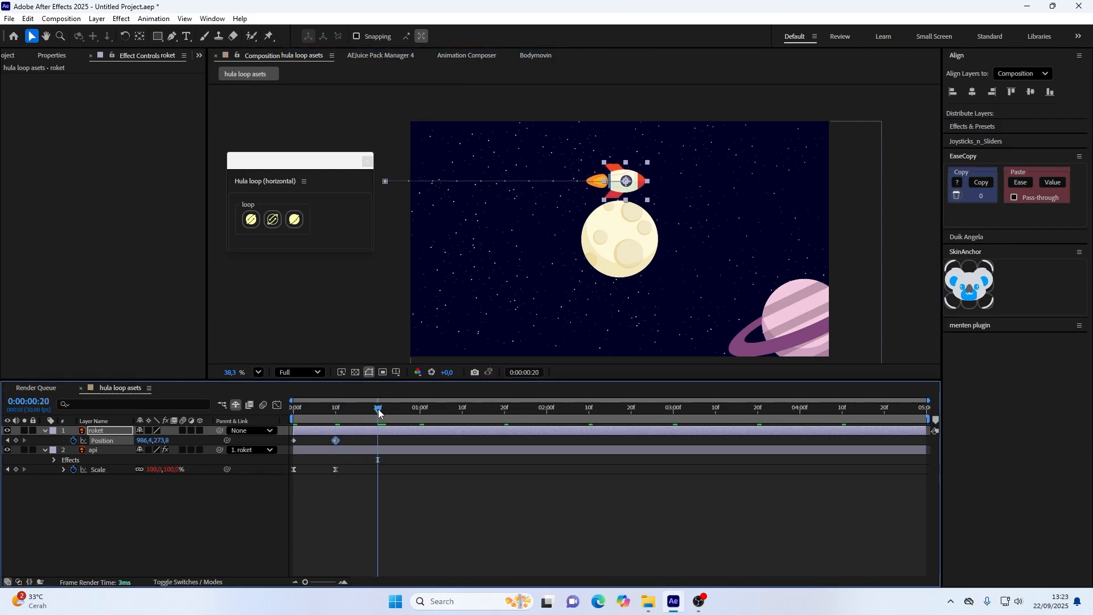
pyautogui.moveTo(627, 187); pyautogui.dragTo(552, 246)
pyautogui.click(420, 409)
pyautogui.click(463, 410)
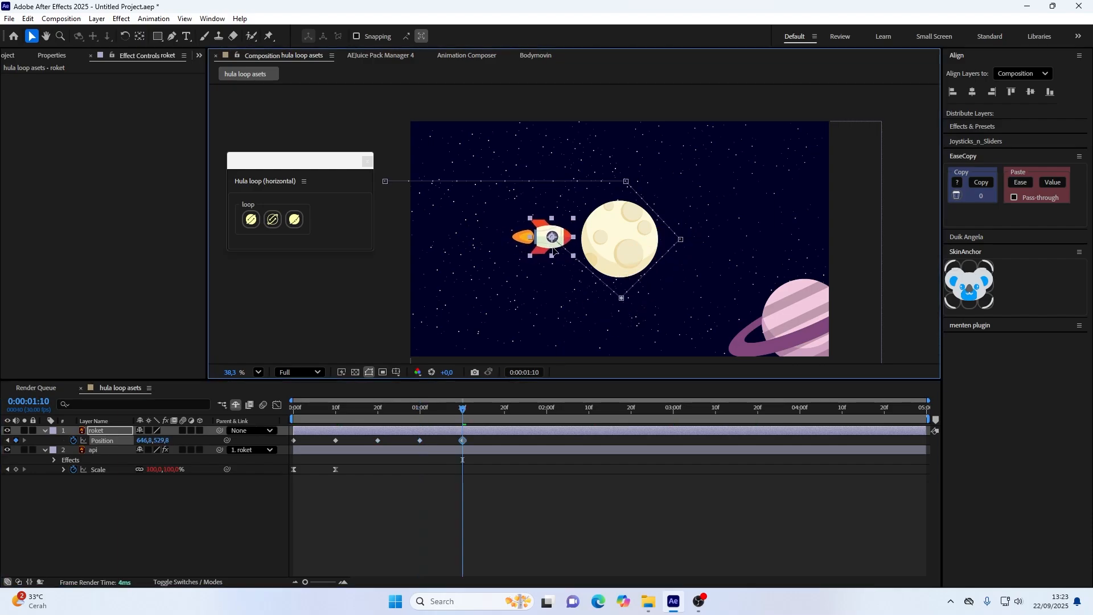
# - Copy the Position keyframe above the moon from 0:00:00:10 to 0:00:01:20 to close the orbit
pyautogui.click(505, 409)
pyautogui.click(336, 441)
pyautogui.hotkey('ctrl', 'c')
pyautogui.hotkey('ctrl', 'v')
# - Curve the rocket's straight motion path into a circle around the moon with the Pen tool
pyautogui.click(172, 37)
pyautogui.moveTo(680, 240); pyautogui.dragTo(680, 268)
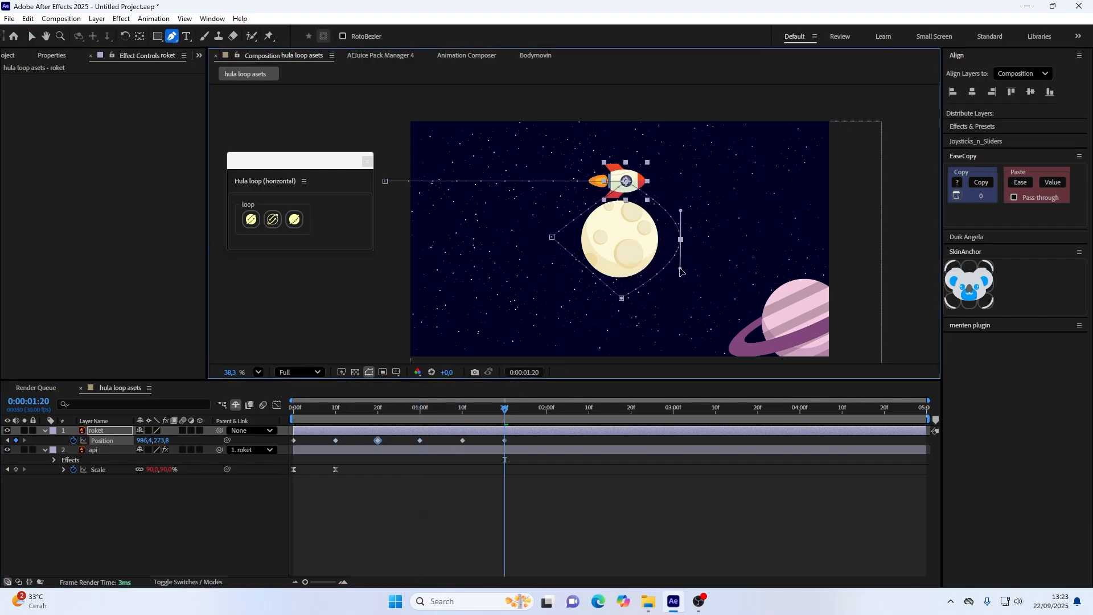
pyautogui.moveTo(622, 298); pyautogui.dragTo(580, 298)
pyautogui.moveTo(552, 237)
pyautogui.mouseDown()
pyautogui.moveTo(552, 203)
pyautogui.moveTo(564, 233)
pyautogui.mouseUp()
pyautogui.click(32, 36)
pyautogui.moveTo(419, 410); pyautogui.dragTo(285, 412)
pyautogui.click(172, 37)
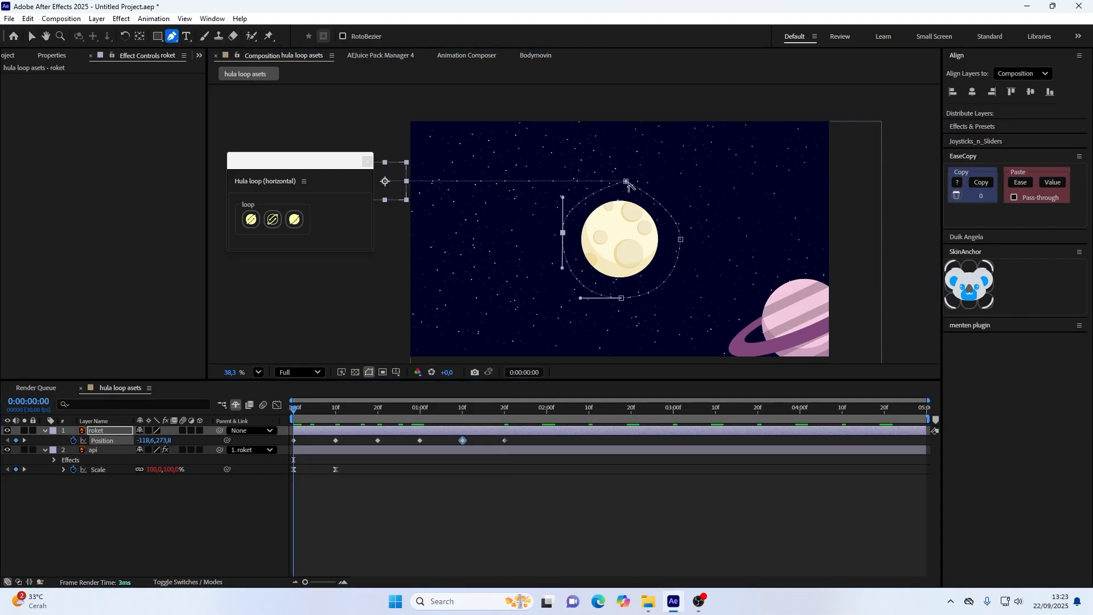
pyautogui.moveTo(627, 182); pyautogui.dragTo(588, 180)
pyautogui.click(505, 441)
pyautogui.click(462, 440)
pyautogui.click(628, 182)
# - Start Rotation keyframes on the rocket layer at 0:00:00:00 and hold the unrotated value at 0:00:00:10
pyautogui.click(95, 421)
pyautogui.click(97, 431)
pyautogui.hotkey('shift', 'r')
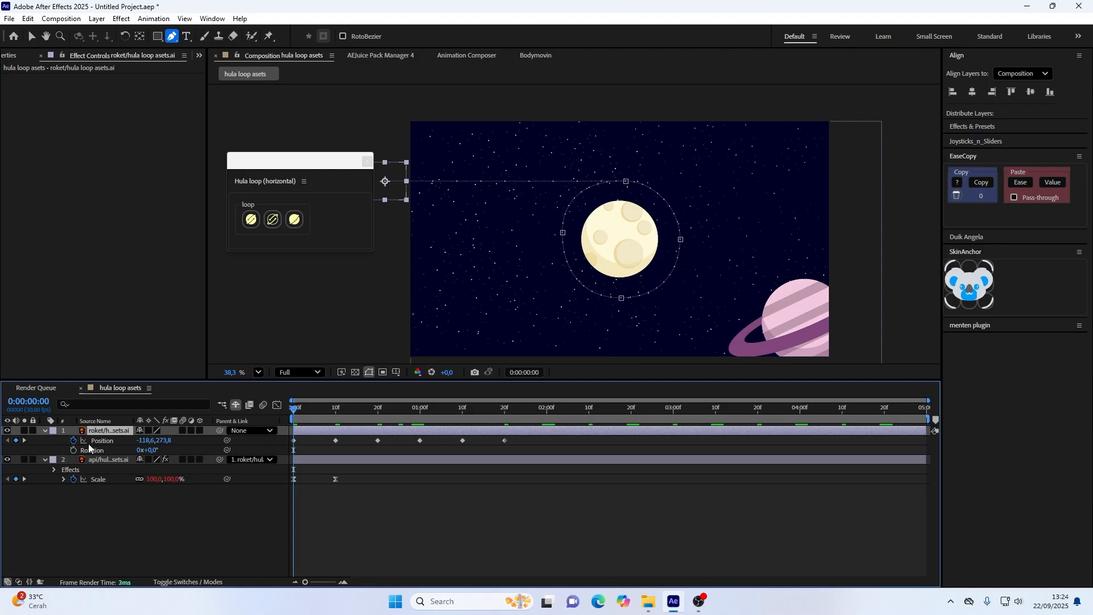
pyautogui.click(73, 451)
pyautogui.moveTo(293, 410); pyautogui.dragTo(376, 413)
pyautogui.click(16, 451)
# - Keyframe the rocket's Rotation along the orbit at 0:00:00:20, 0:00:01:00 and 0:00:01:10, completing 1x+0,0° at 0:00:01:20
pyautogui.moveTo(154, 451); pyautogui.dragTo(205, 450)
pyautogui.moveTo(378, 410); pyautogui.dragTo(419, 412)
pyautogui.moveTo(158, 451); pyautogui.dragTo(207, 451)
pyautogui.moveTo(420, 410); pyautogui.dragTo(462, 411)
pyautogui.moveTo(154, 451); pyautogui.dragTo(207, 451)
pyautogui.moveTo(462, 410); pyautogui.dragTo(507, 411)
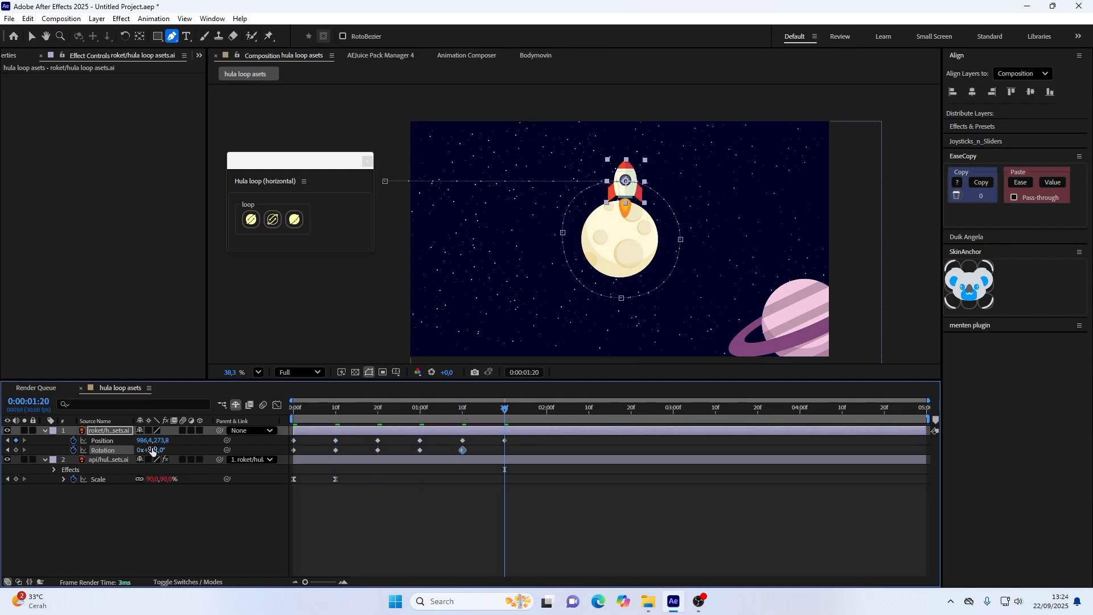
pyautogui.moveTo(153, 451); pyautogui.dragTo(160, 456)
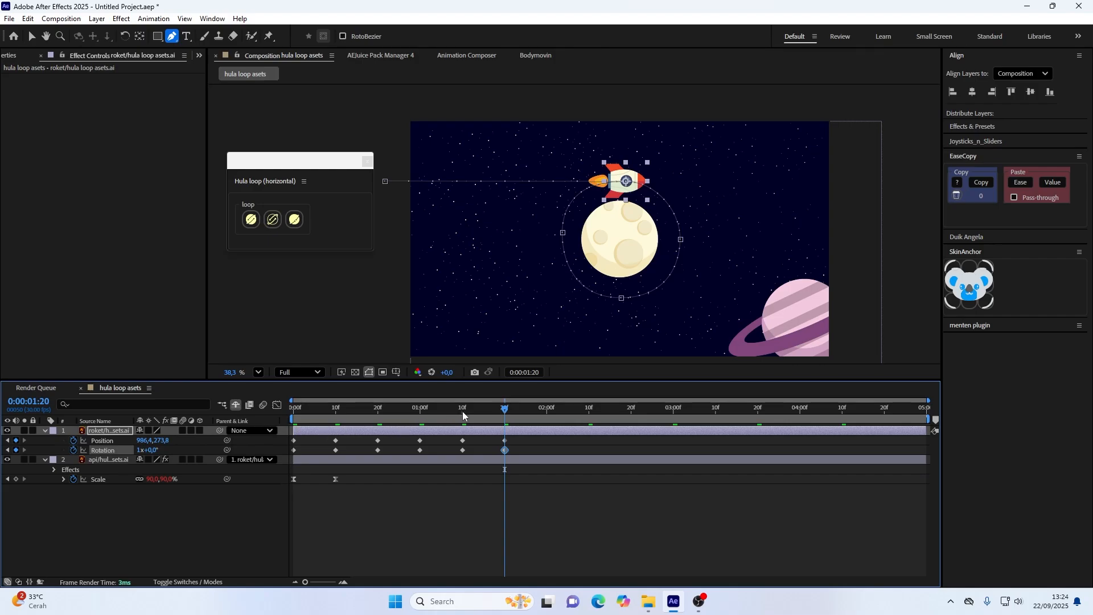
pyautogui.moveTo(464, 416); pyautogui.dragTo(504, 432)
# - Narrow the floating Hula loop panel and clear the keyframe selection
pyautogui.moveTo(373, 215); pyautogui.dragTo(319, 222)
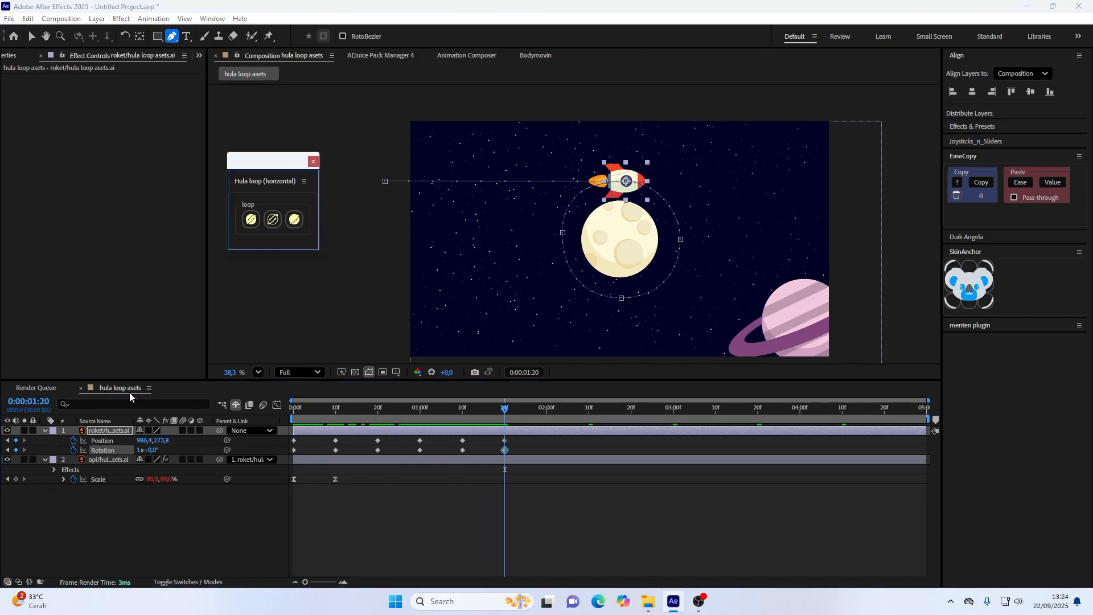
pyautogui.click(274, 222)
pyautogui.click(158, 542)
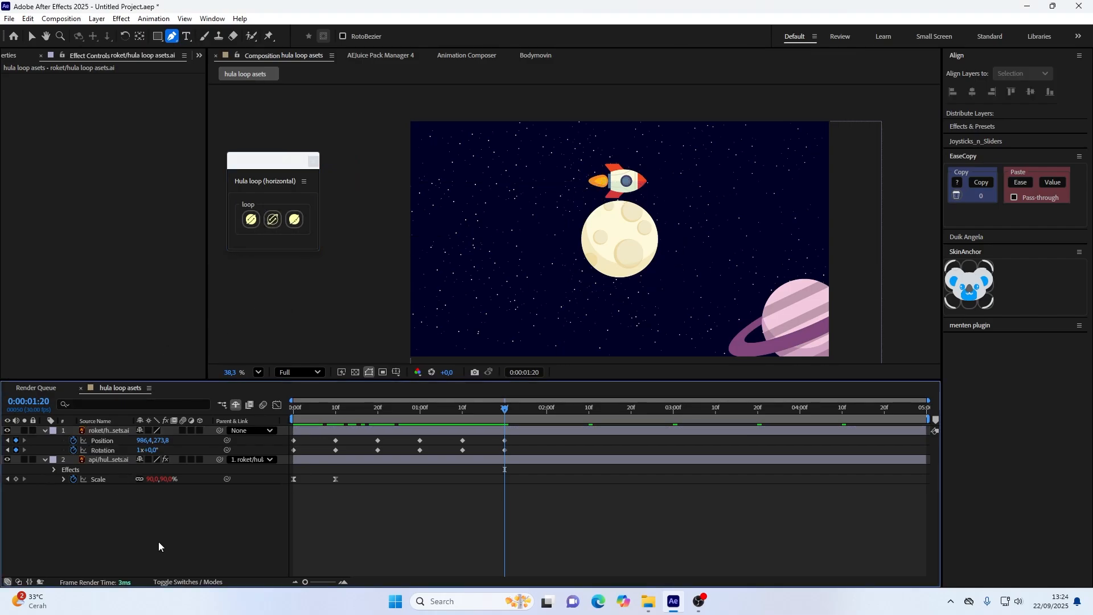
# - Apply the third Hula loop option to the rocket's Position and Rotation together and expand its Loop In and Loop Out settings
pyautogui.click(104, 442)
pyautogui.keyDown('shift'); pyautogui.click(105, 451); pyautogui.keyUp('shift')
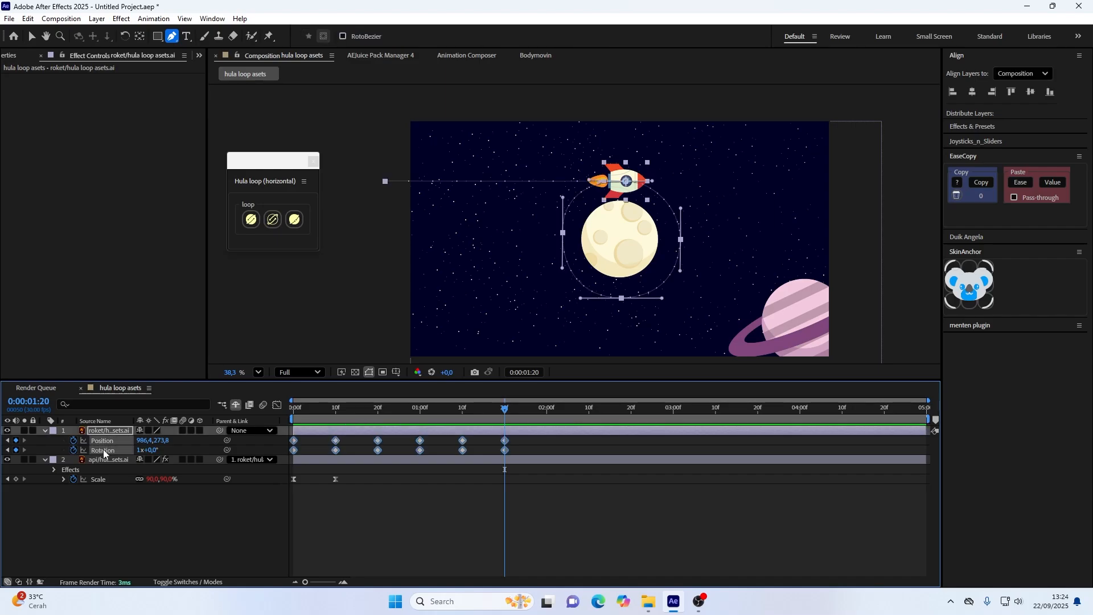
pyautogui.click(296, 221)
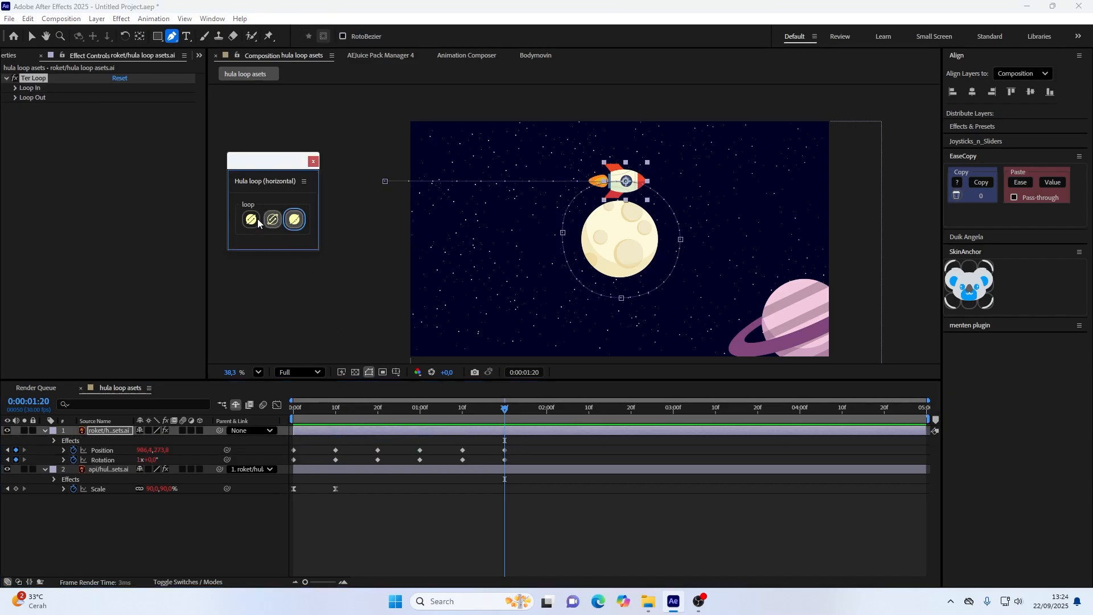
pyautogui.click(32, 40)
pyautogui.click(15, 88)
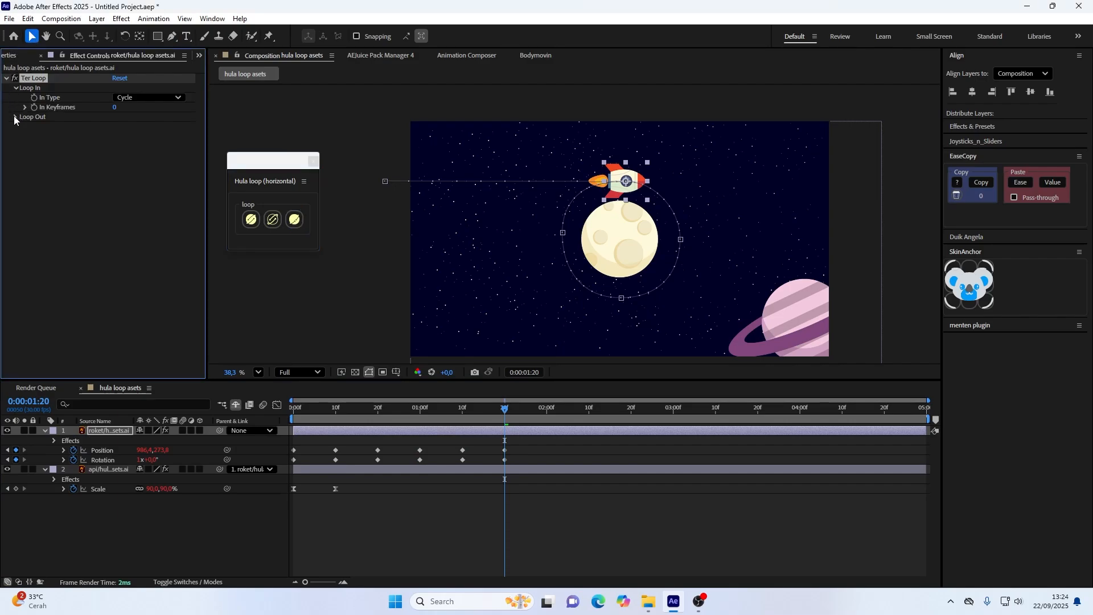
pyautogui.click(15, 118)
# - Undo the joint loop and apply the third Hula loop option separately to the rocket's Position and to its Rotation
pyautogui.click(114, 460)
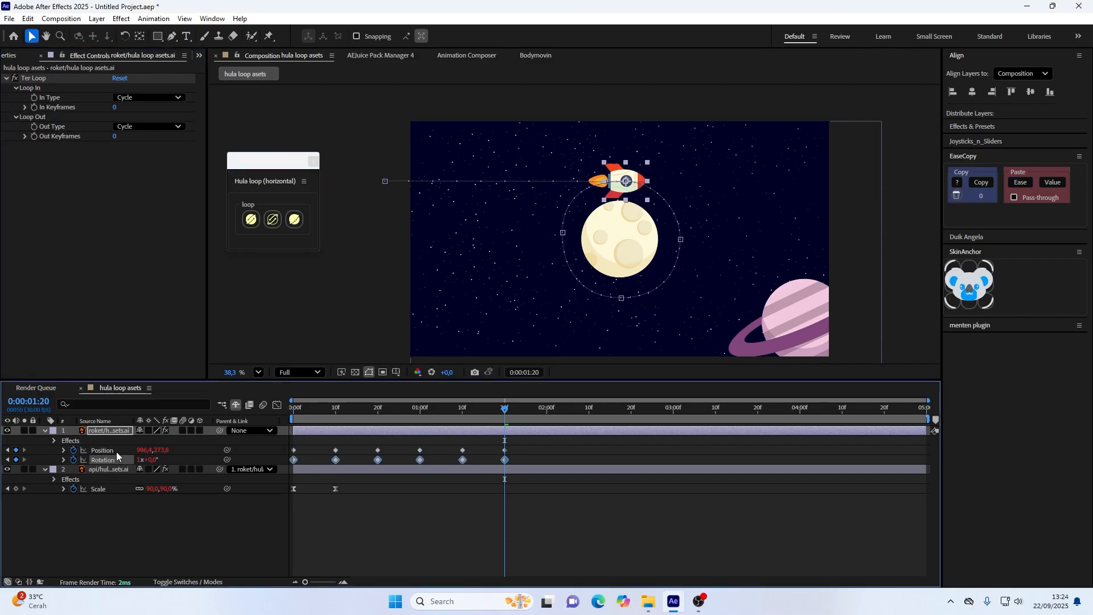
pyautogui.click(117, 453)
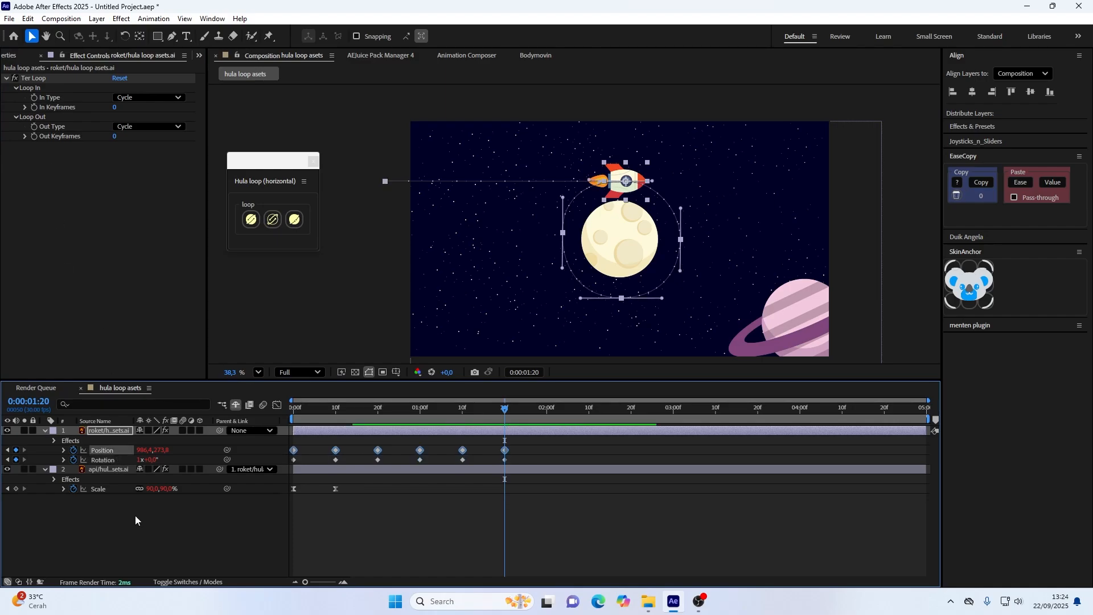
pyautogui.hotkey('ctrl', 'z')
pyautogui.click(95, 442)
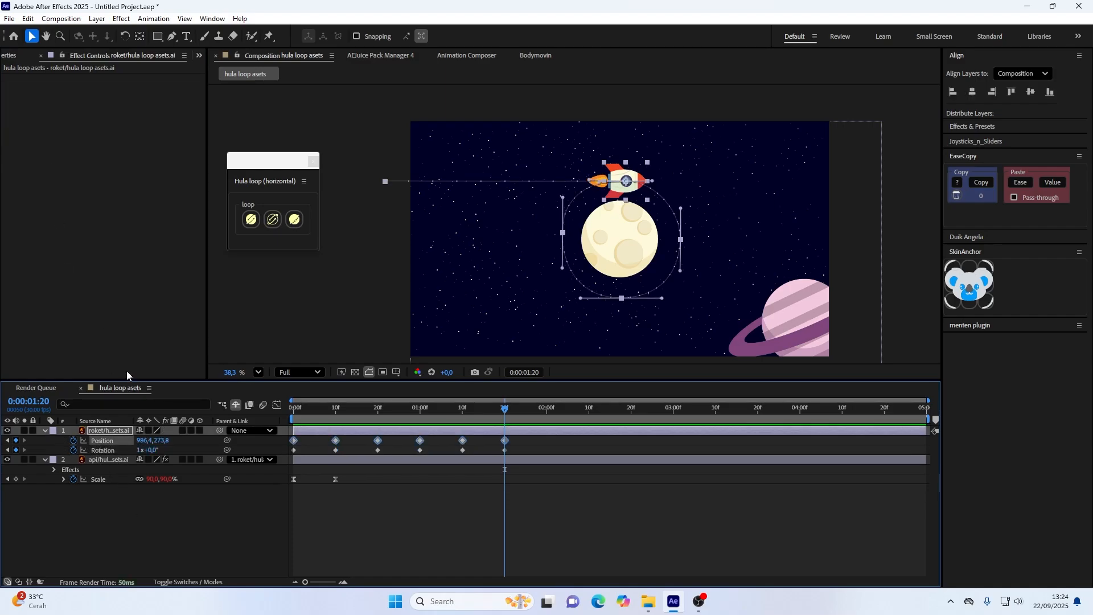
pyautogui.click(295, 219)
pyautogui.click(94, 459)
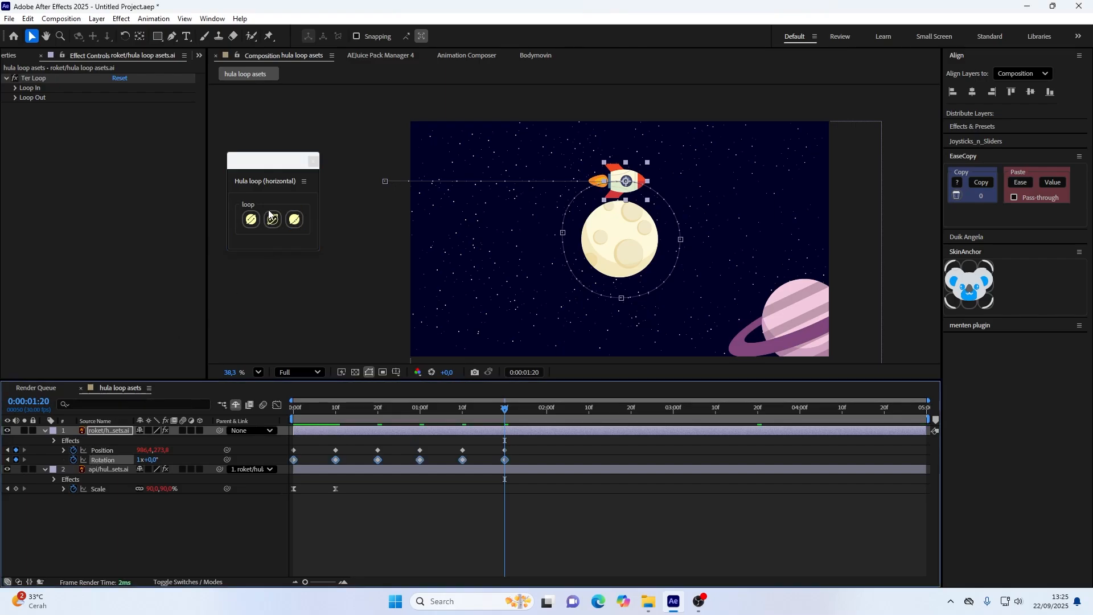
pyautogui.click(295, 219)
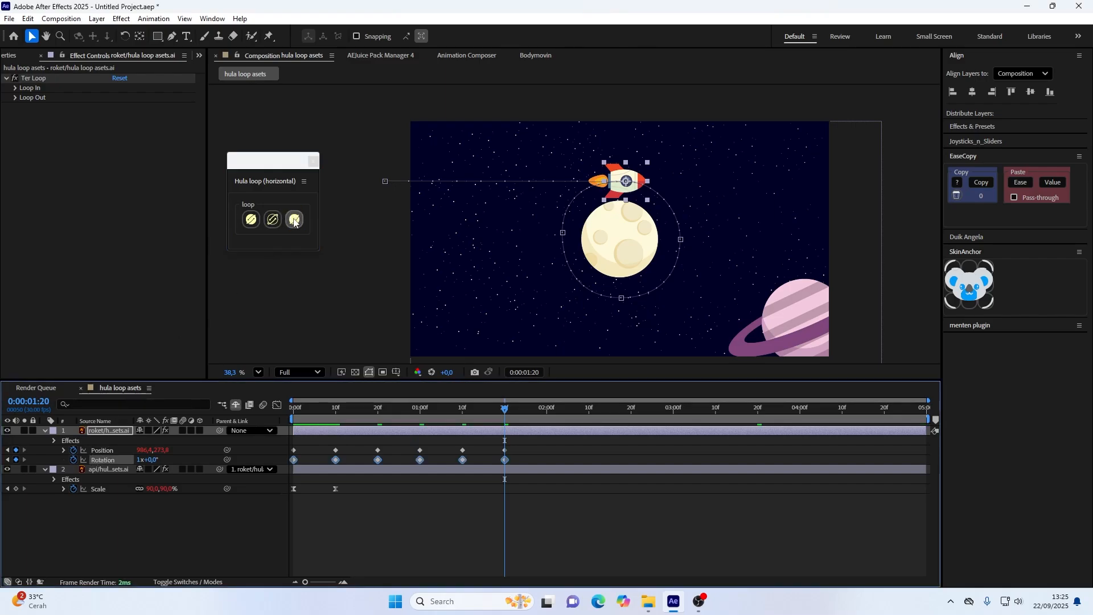
# - Rename the Position loop effect as posisi and the Rotation loop effect as rotasi
pyautogui.click(34, 79)
pyautogui.press('Return')
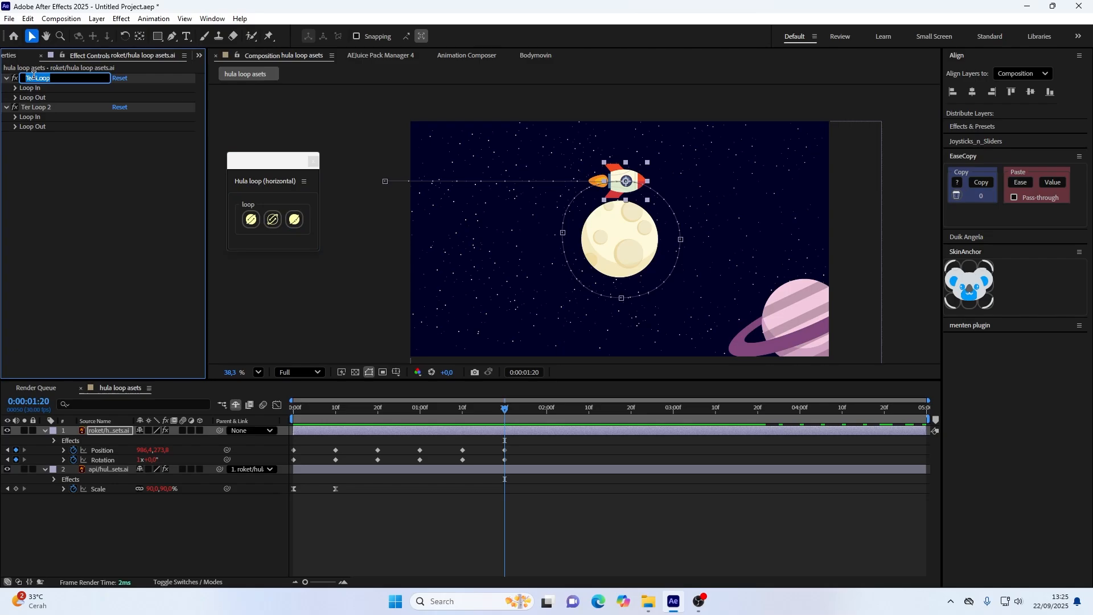
pyautogui.write('posisi')
pyautogui.press('Return')
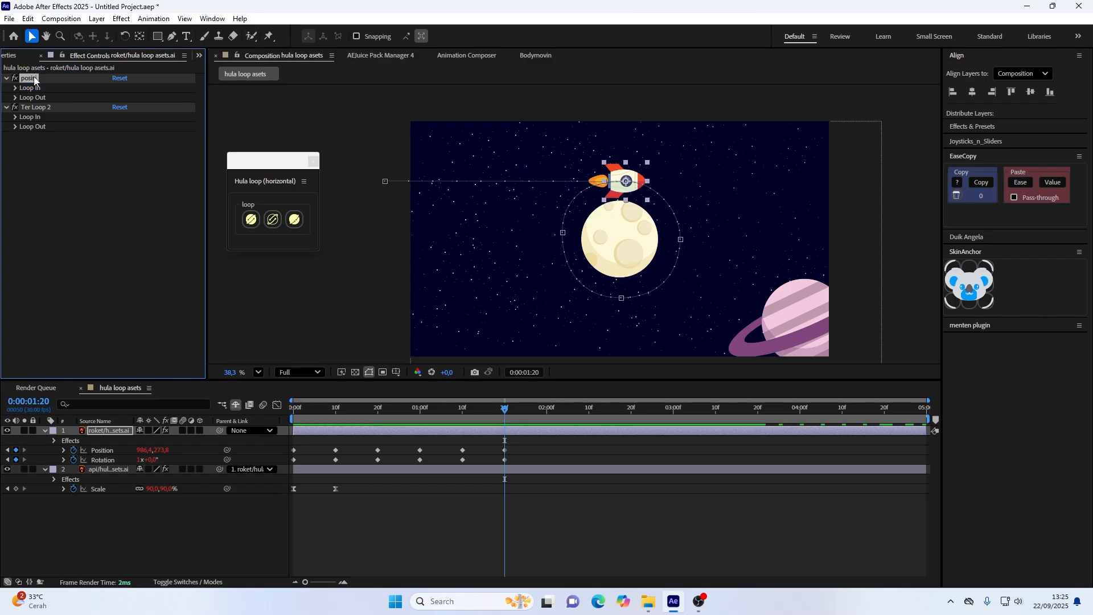
pyautogui.click(40, 106)
pyautogui.press('Return')
pyautogui.write('rot')
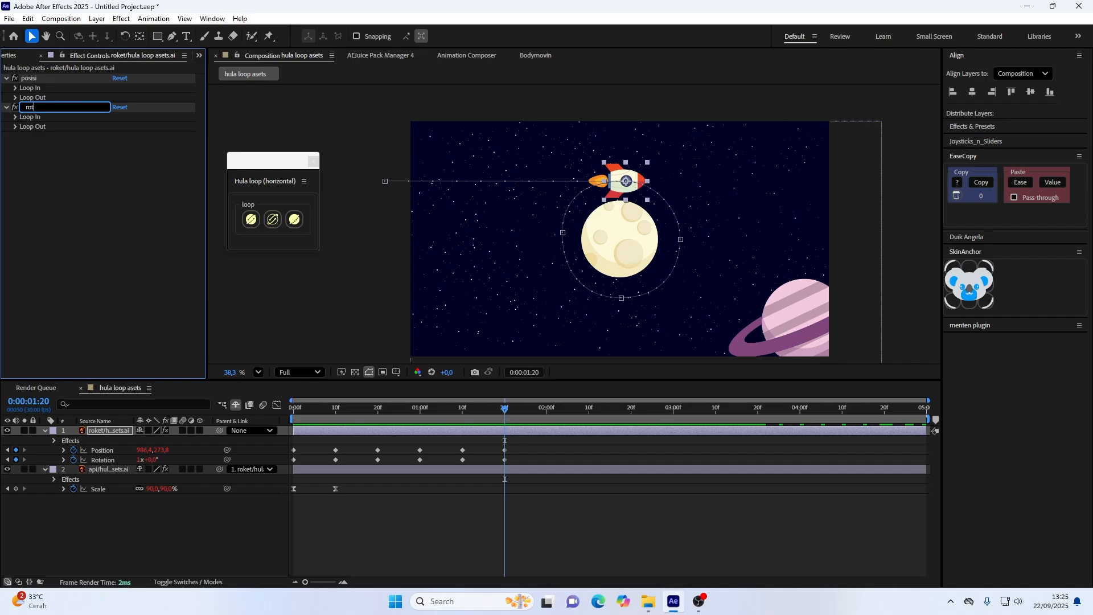
pyautogui.write('asi')
pyautogui.press('Return')
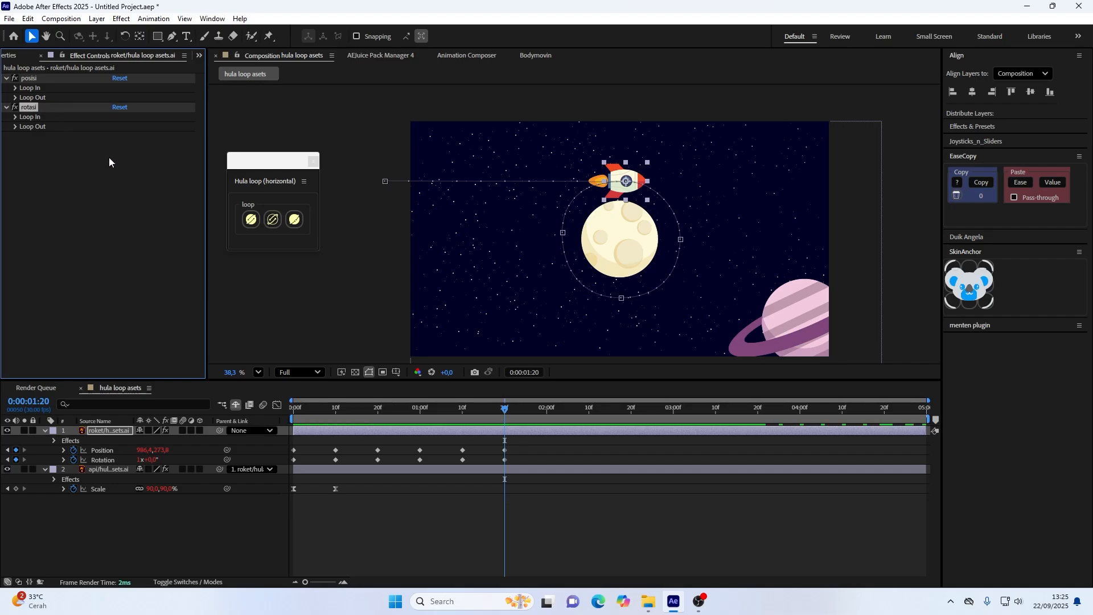
# - Expand the Loop In and Loop Out settings of both effects and review the posisi effect's In Type and Out Type choices
pyautogui.click(15, 88)
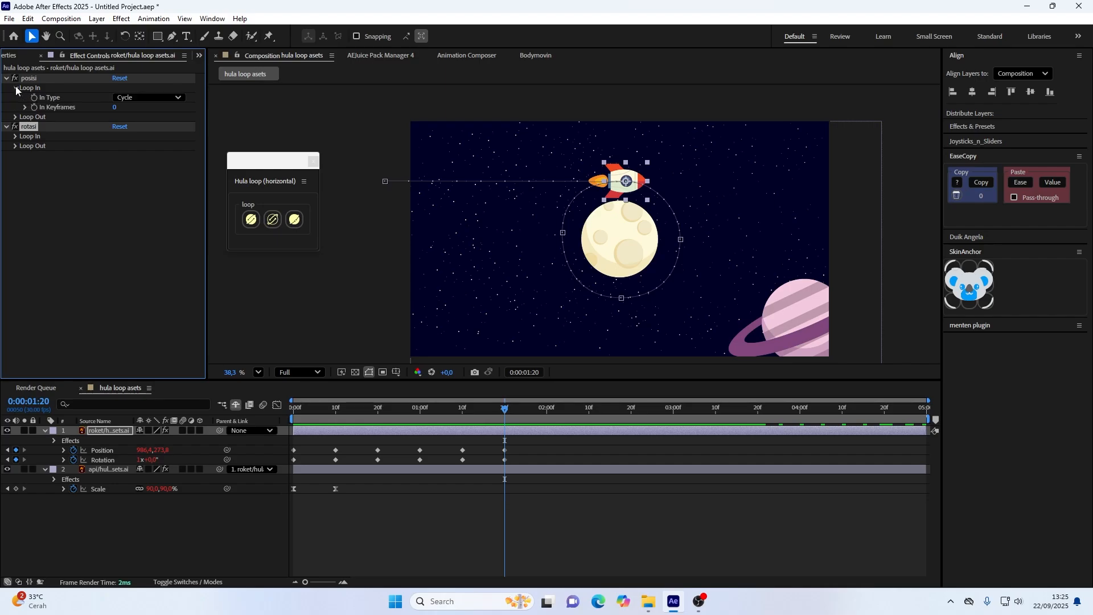
pyautogui.click(16, 117)
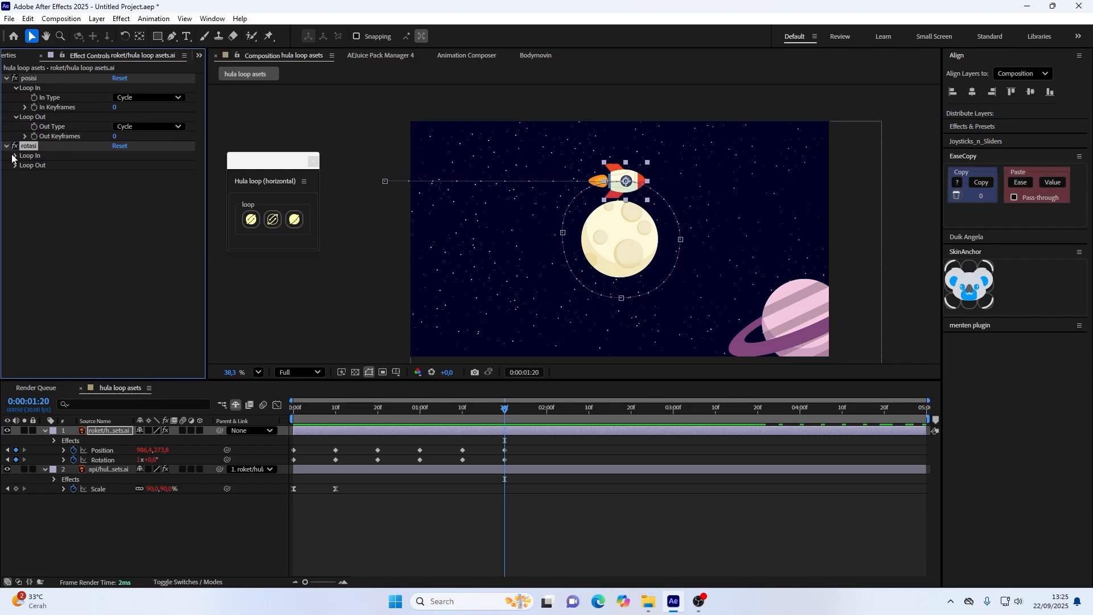
pyautogui.click(14, 156)
pyautogui.click(15, 185)
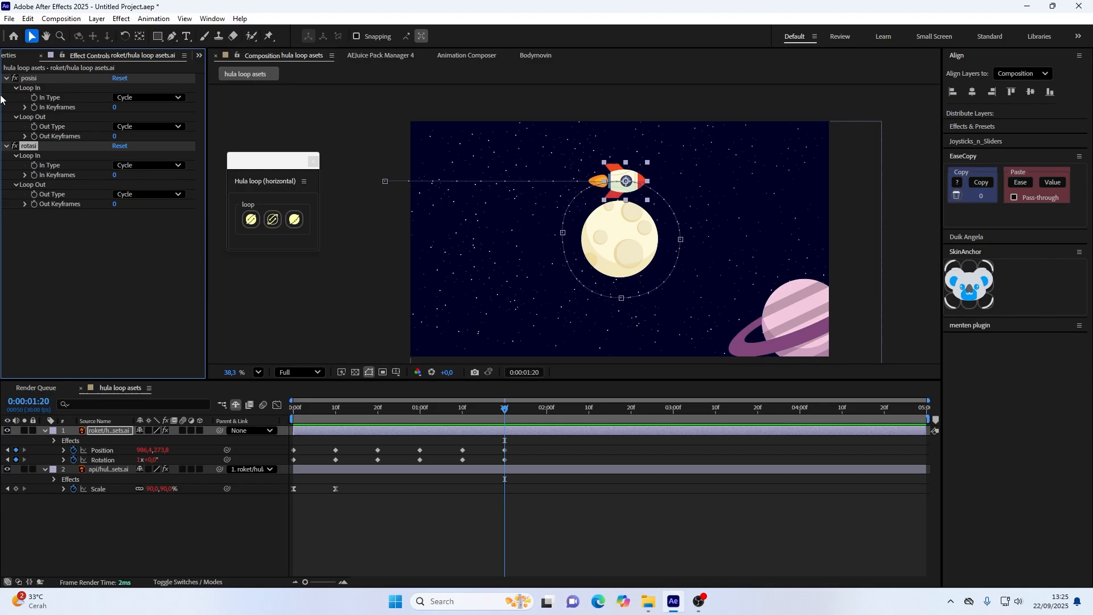
pyautogui.click(144, 98)
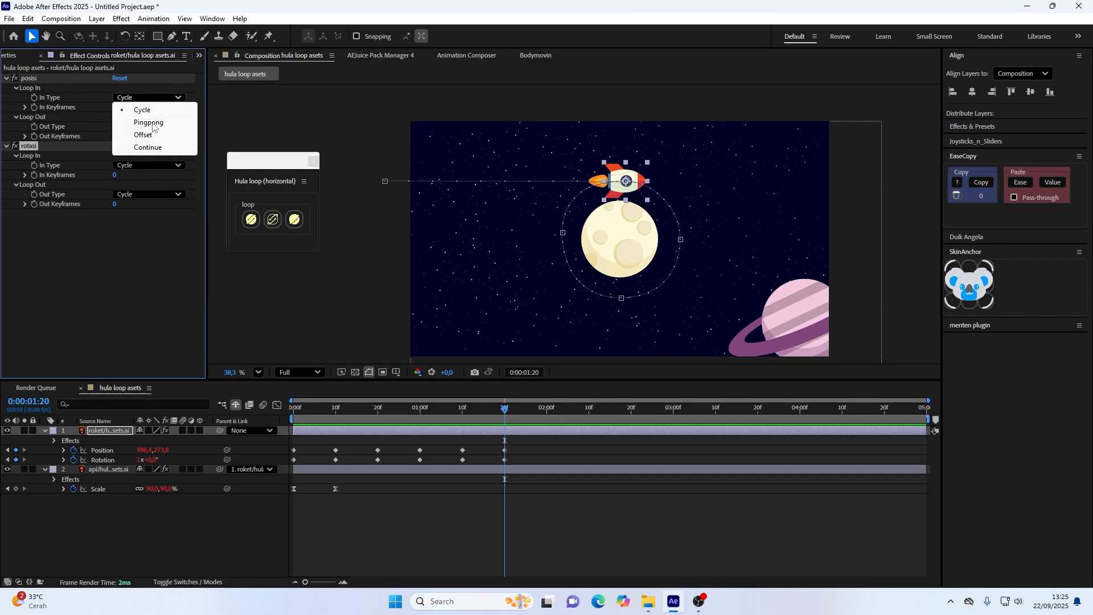
pyautogui.click(125, 254)
pyautogui.click(136, 125)
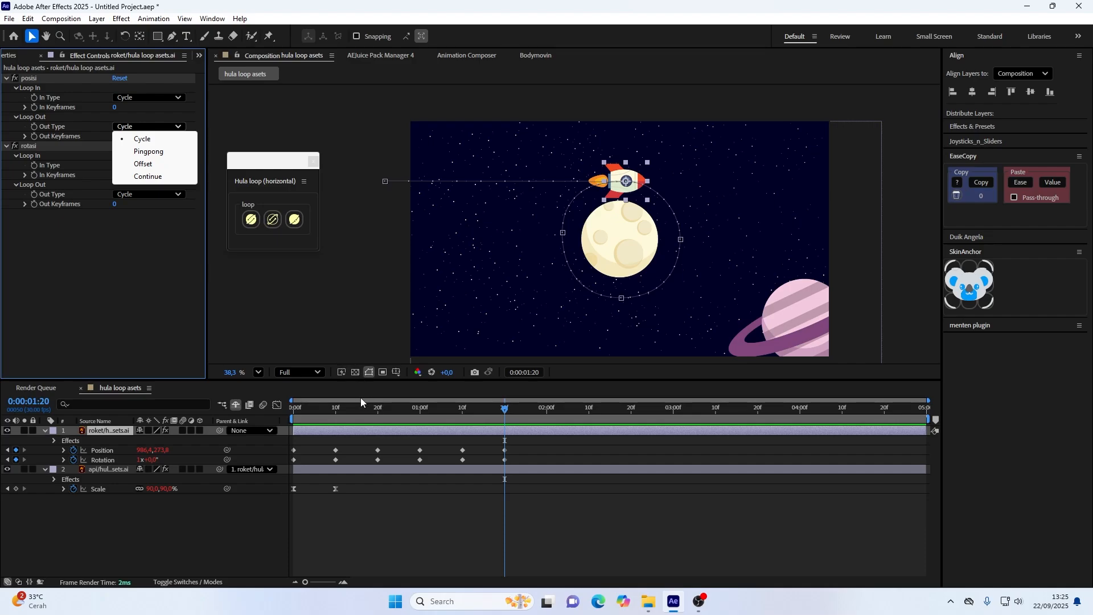
# - Shift all of the rocket's Position and Rotation keyframes so the first pair sits at 0:00:01:20, and scrub through the looped-in section
pyautogui.moveTo(362, 406); pyautogui.dragTo(297, 401)
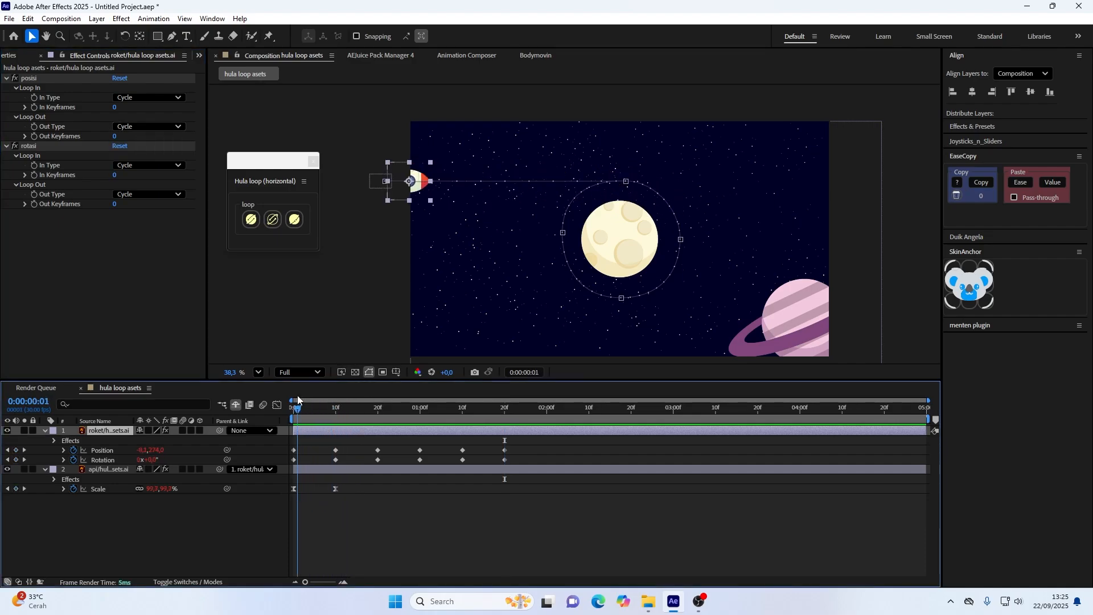
pyautogui.moveTo(518, 449)
pyautogui.mouseDown()
pyautogui.moveTo(285, 461)
pyautogui.moveTo(311, 450)
pyautogui.moveTo(504, 455)
pyautogui.mouseUp()
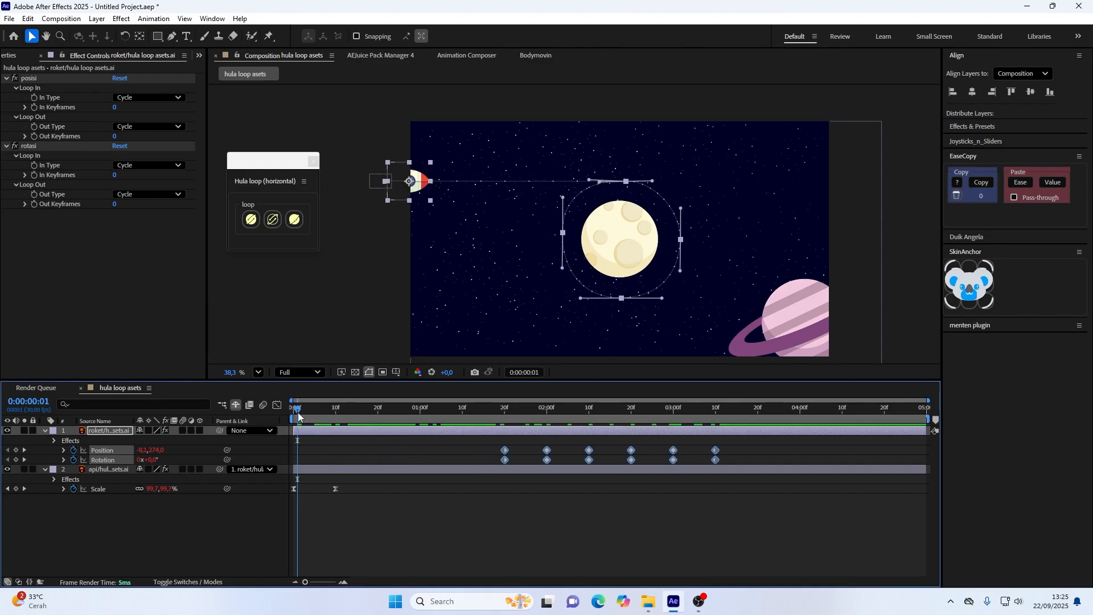
pyautogui.moveTo(300, 404); pyautogui.dragTo(513, 420)
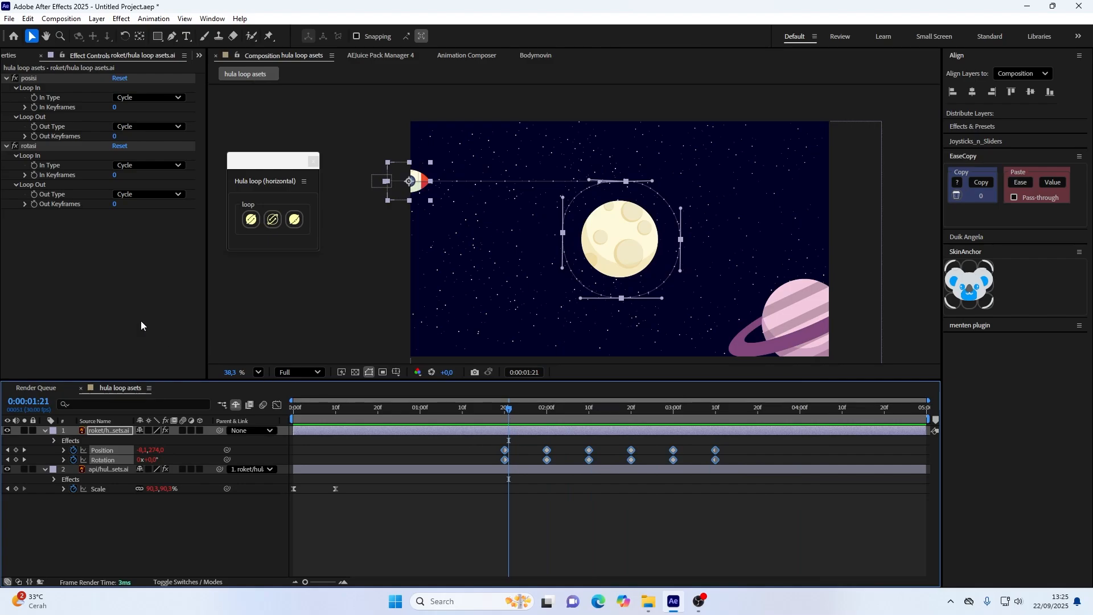
pyautogui.click(53, 262)
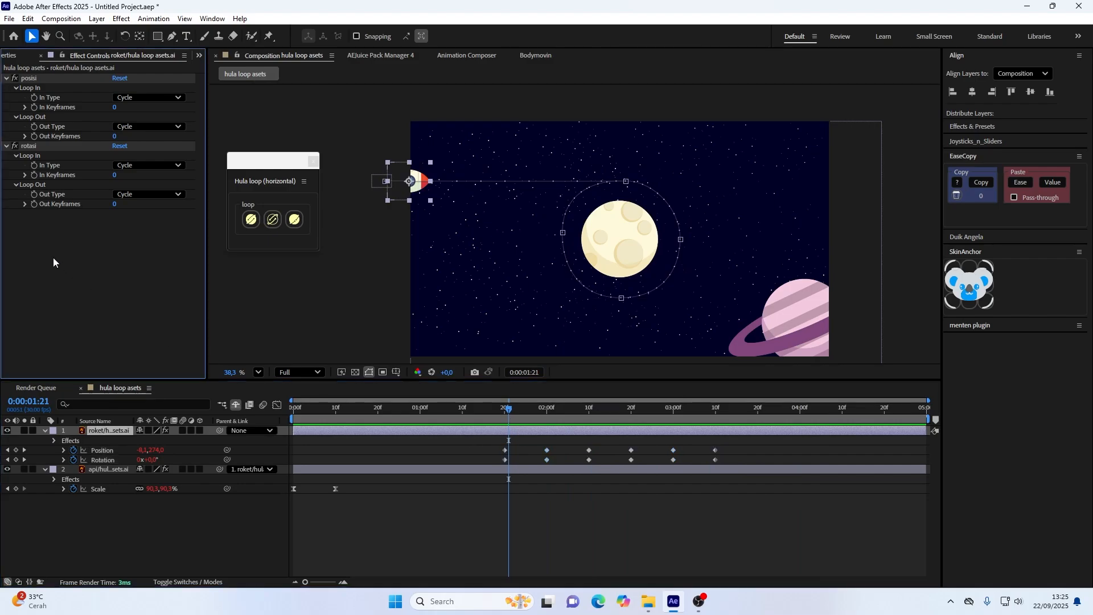
# - Set the posisi effect's In Type to Continue and its In Keyframes to 1, covering the first two keyframe pairs
pyautogui.click(131, 98)
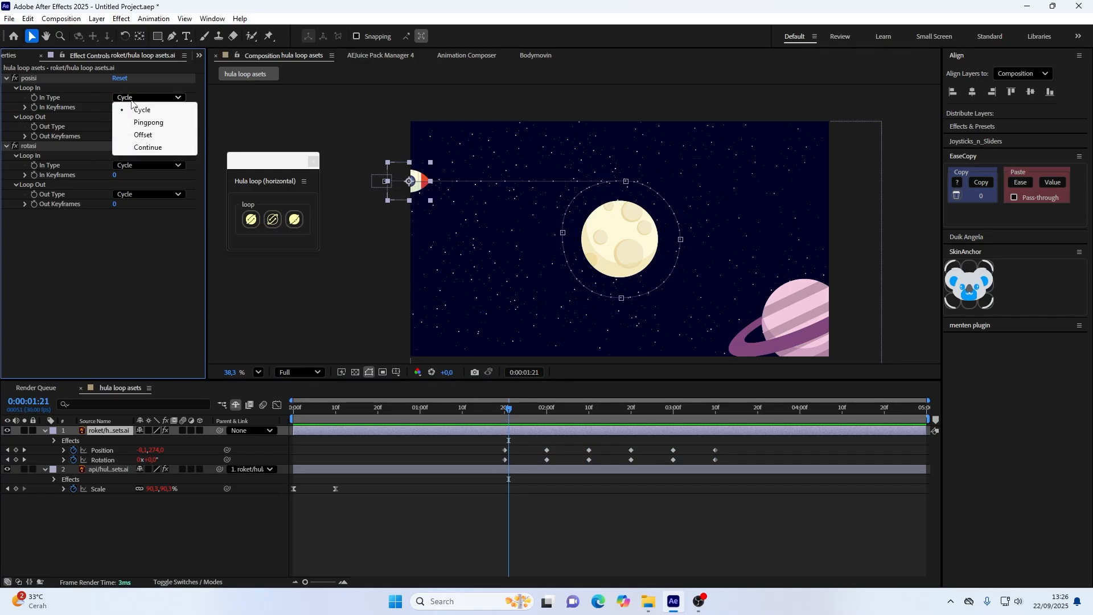
pyautogui.click(147, 147)
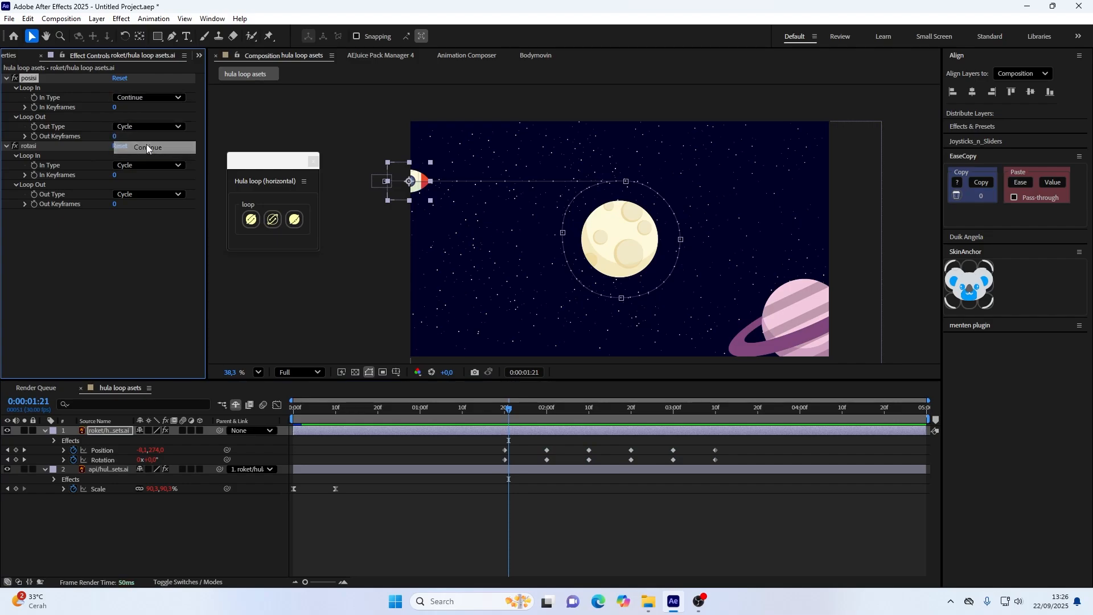
pyautogui.moveTo(566, 443); pyautogui.dragTo(490, 465)
pyautogui.click(115, 108)
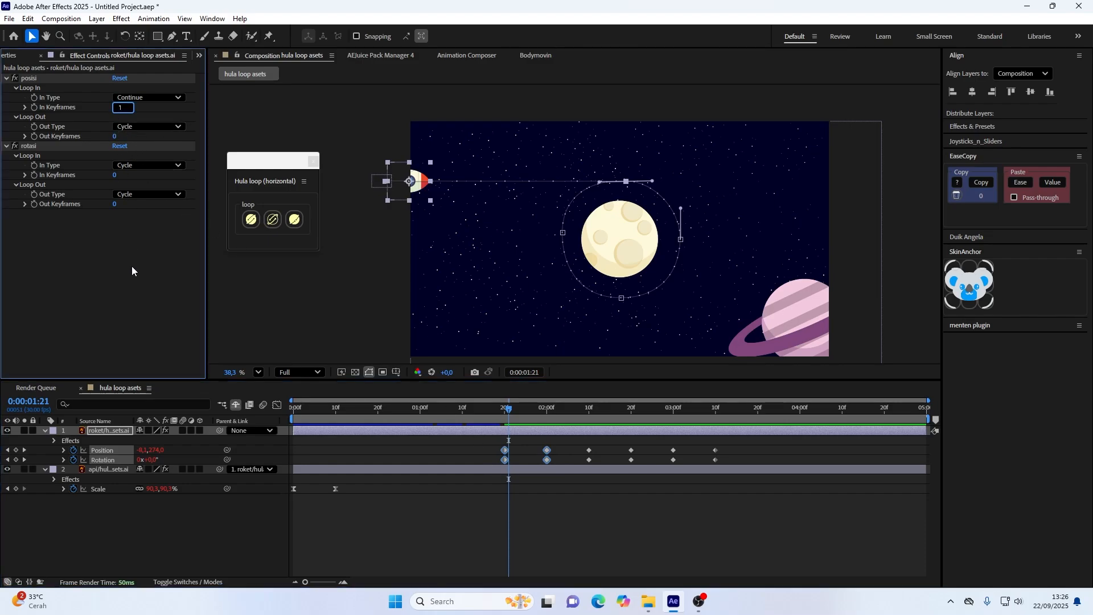
pyautogui.press('Return')
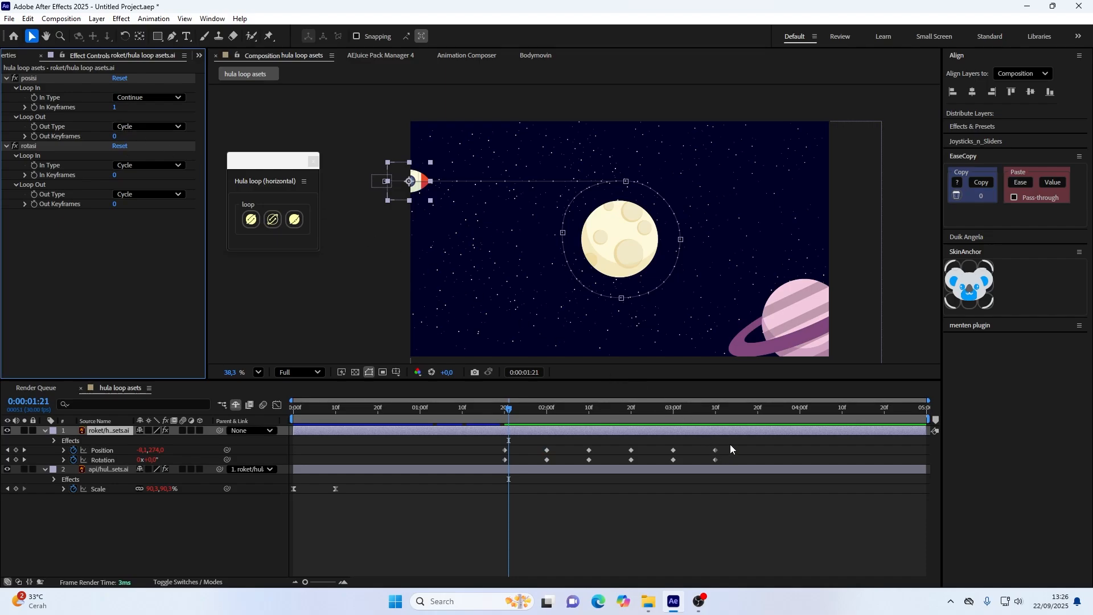
# - Set the posisi effect's Out Keyframes to 4 for the orbit keyframes and return the playhead to 0:00:01:20
pyautogui.moveTo(730, 444); pyautogui.dragTo(538, 463)
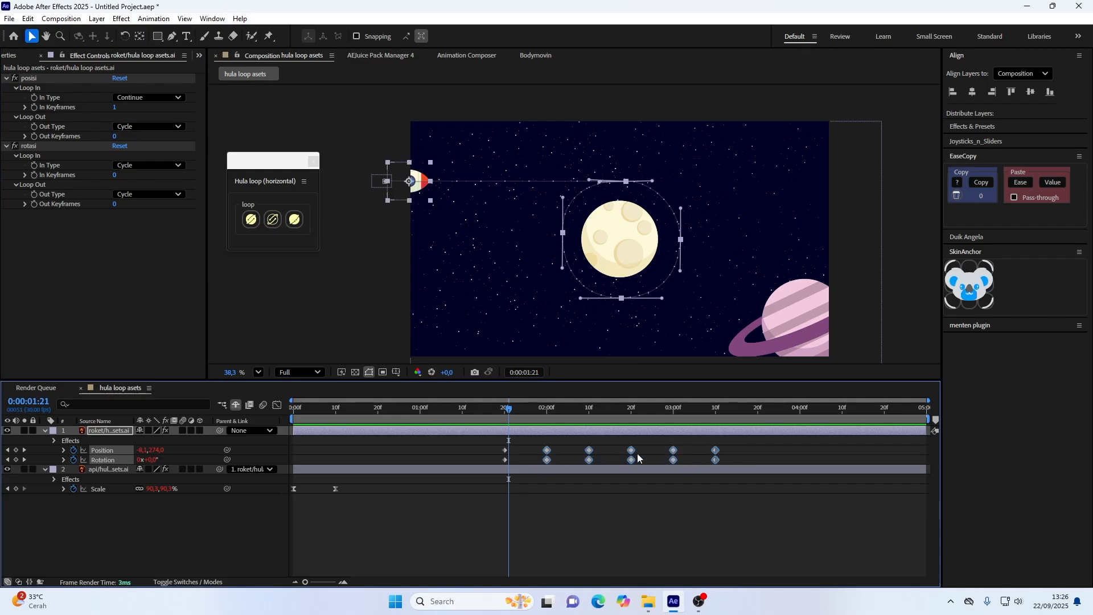
pyautogui.moveTo(688, 409); pyautogui.dragTo(570, 431)
pyautogui.click(115, 137)
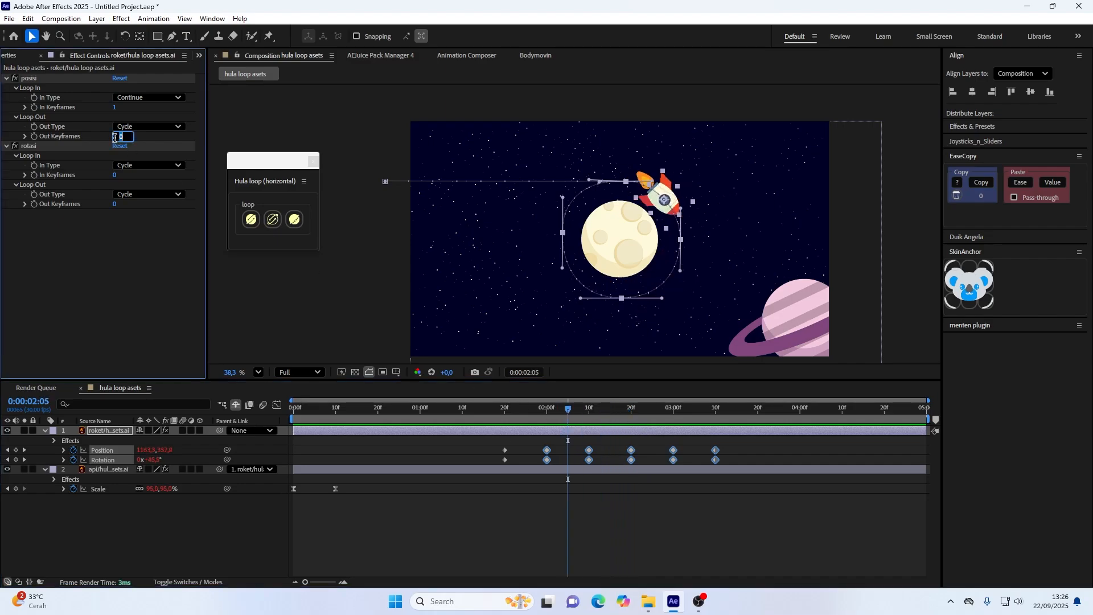
pyautogui.write('4')
pyautogui.press('Return')
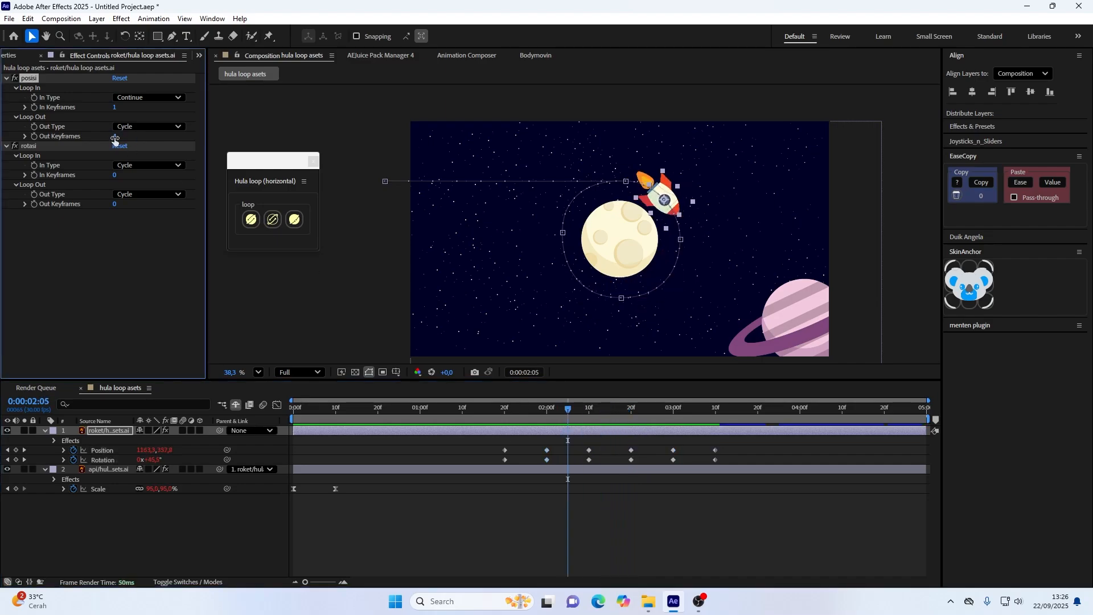
pyautogui.moveTo(447, 413); pyautogui.dragTo(506, 453)
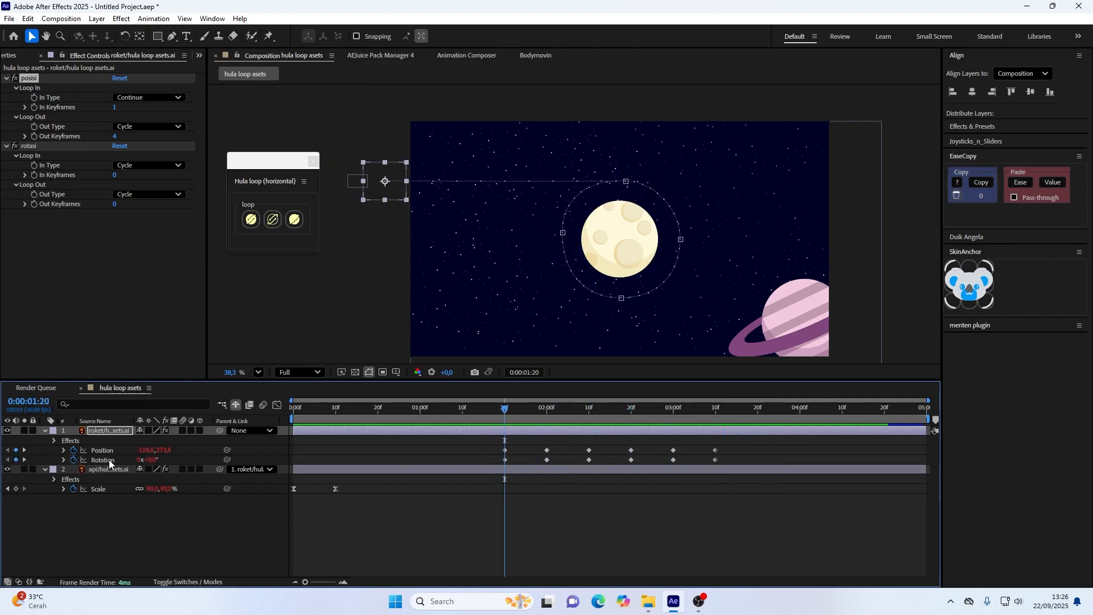
# - Set the rotasi effect's In Type to Continue, In Keyframes to 1 and Out Keyframes to 4
pyautogui.click(154, 165)
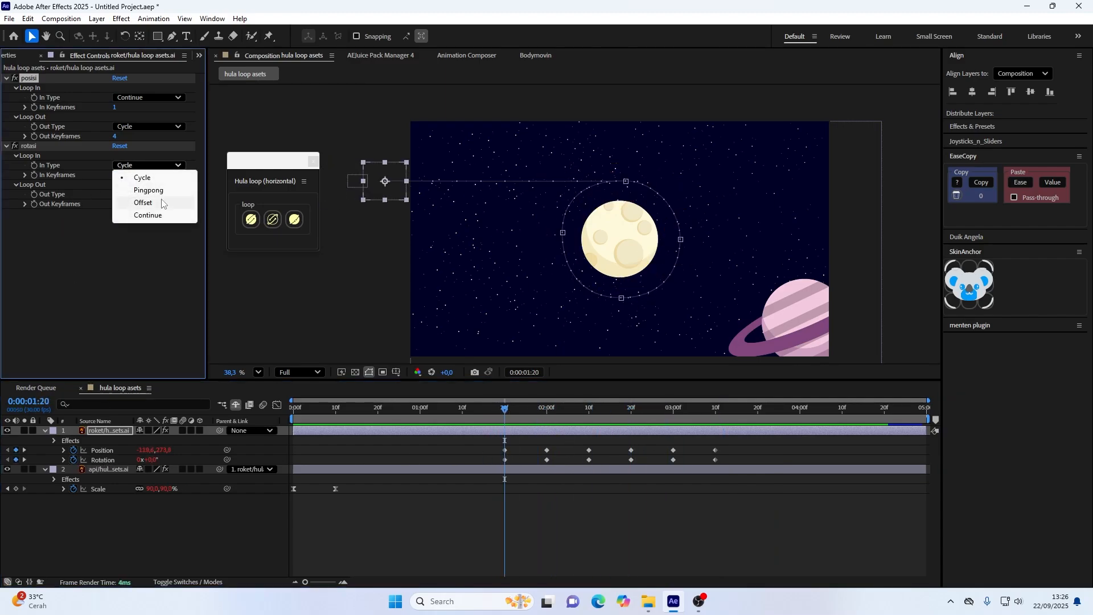
pyautogui.click(162, 216)
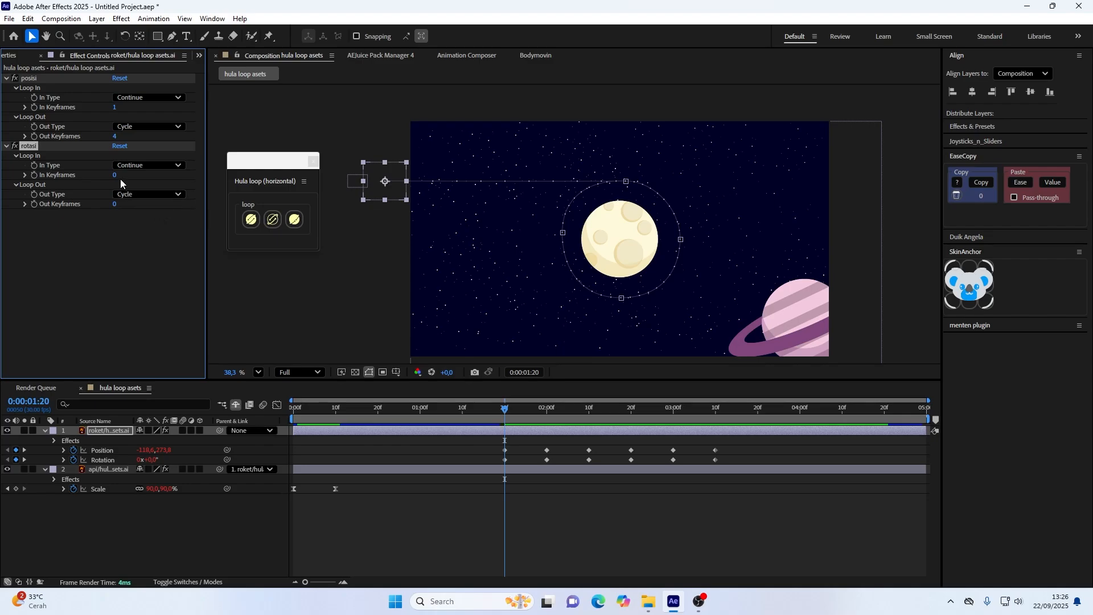
pyautogui.click(132, 234)
# - Set the Out Type of both the posisi and rotasi effects to Continue and scrub through the rocket's motion to 0:00:03:14
pyautogui.moveTo(505, 411); pyautogui.dragTo(716, 414)
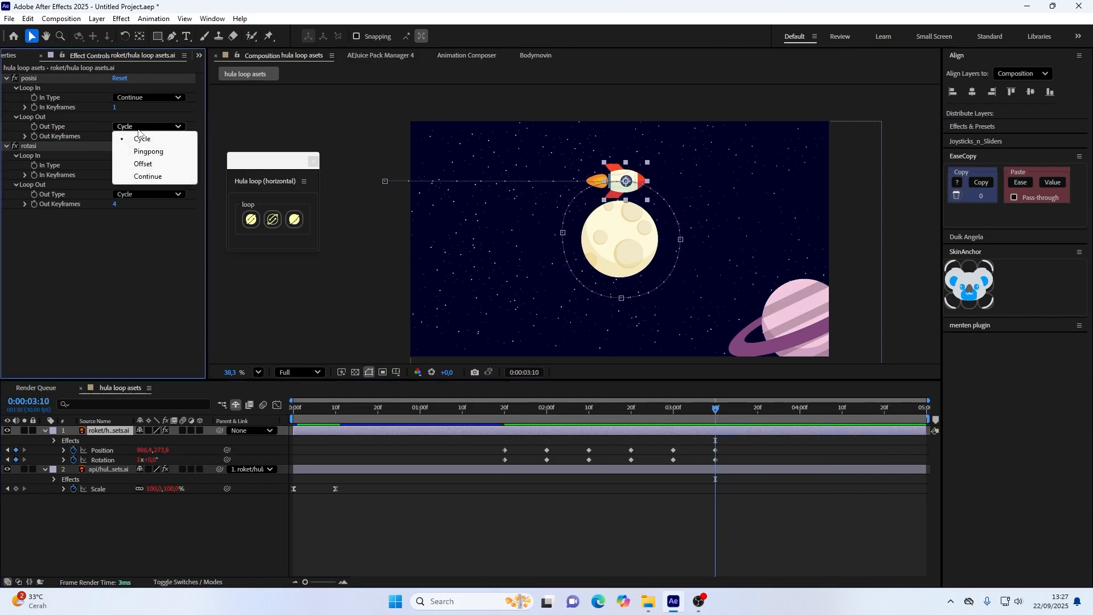
pyautogui.click(146, 177)
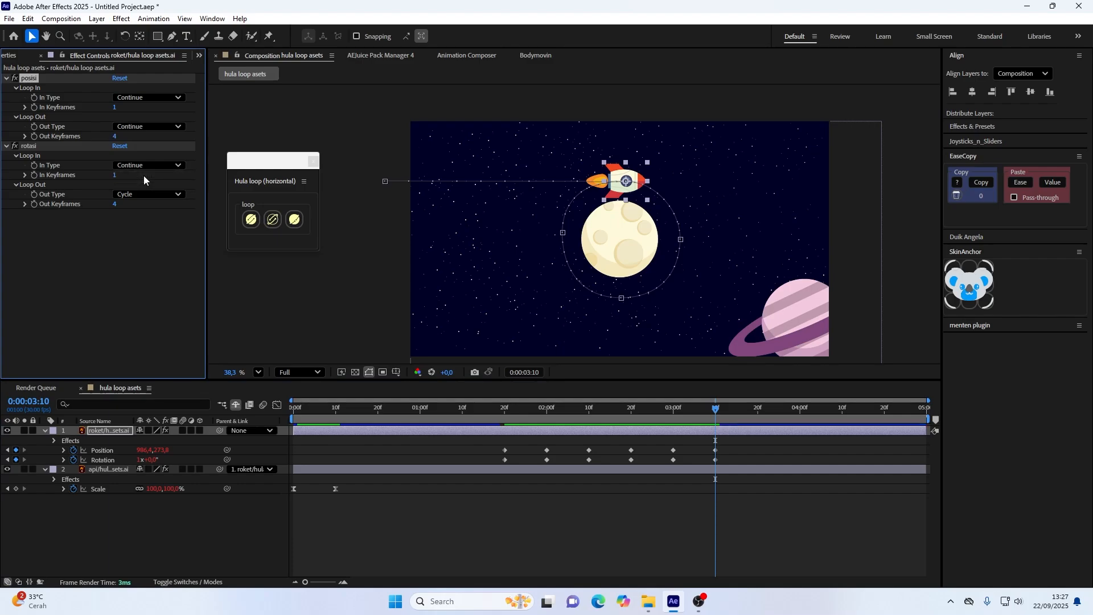
pyautogui.click(146, 196)
pyautogui.click(146, 245)
pyautogui.moveTo(317, 407); pyautogui.dragTo(734, 445)
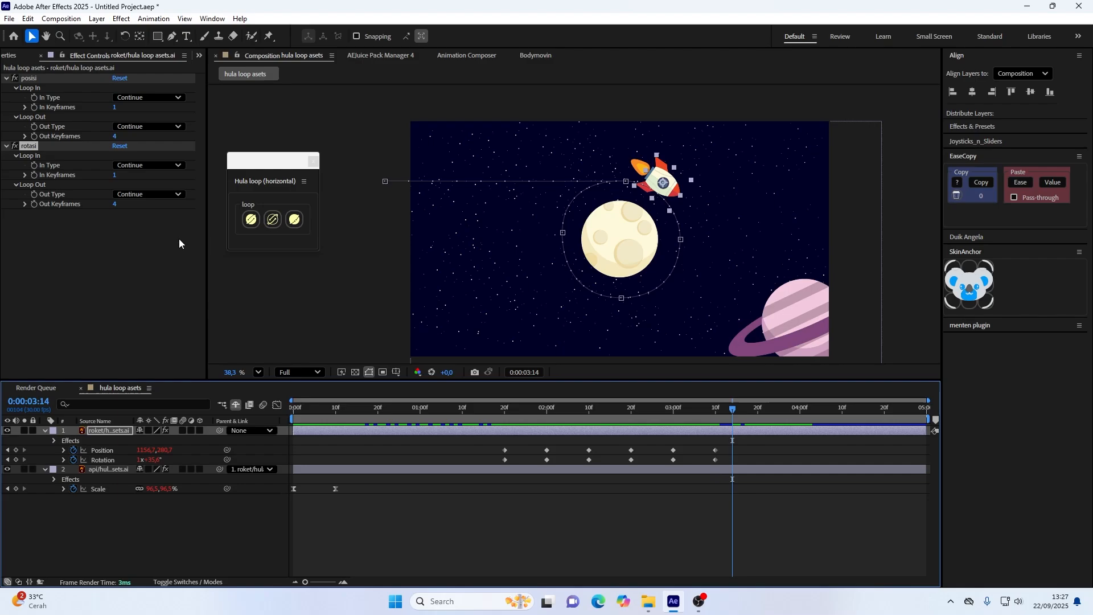
# - Set the rotasi effect's Out Keyframes to 1, scrub to 0:00:03:29 and select the last two Position and Rotation keyframe pairs
pyautogui.click(128, 196)
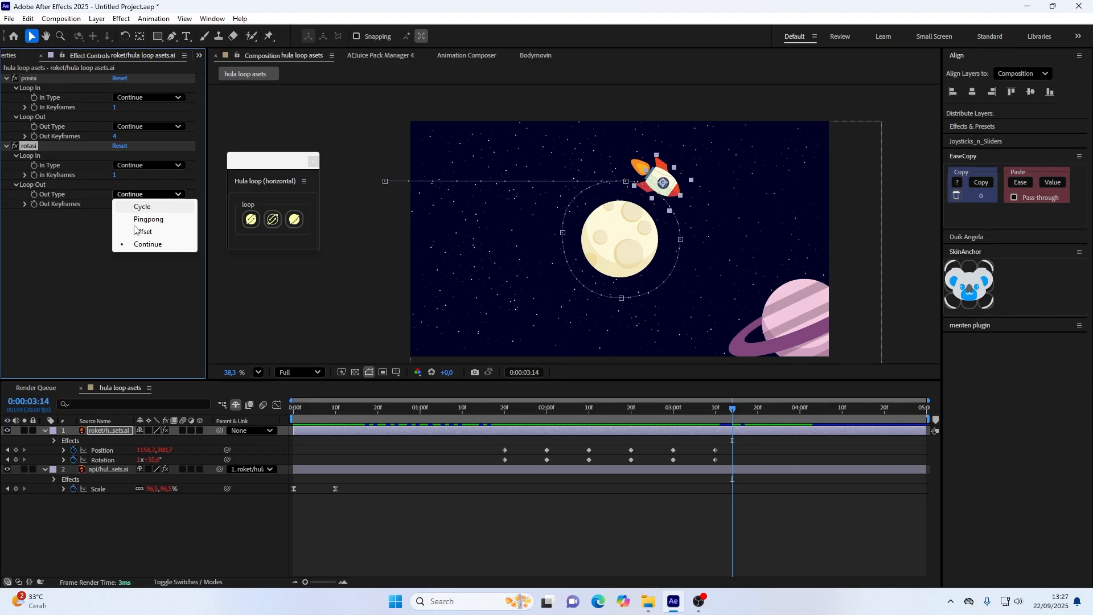
pyautogui.click(159, 292)
pyautogui.click(113, 204)
pyautogui.write('1')
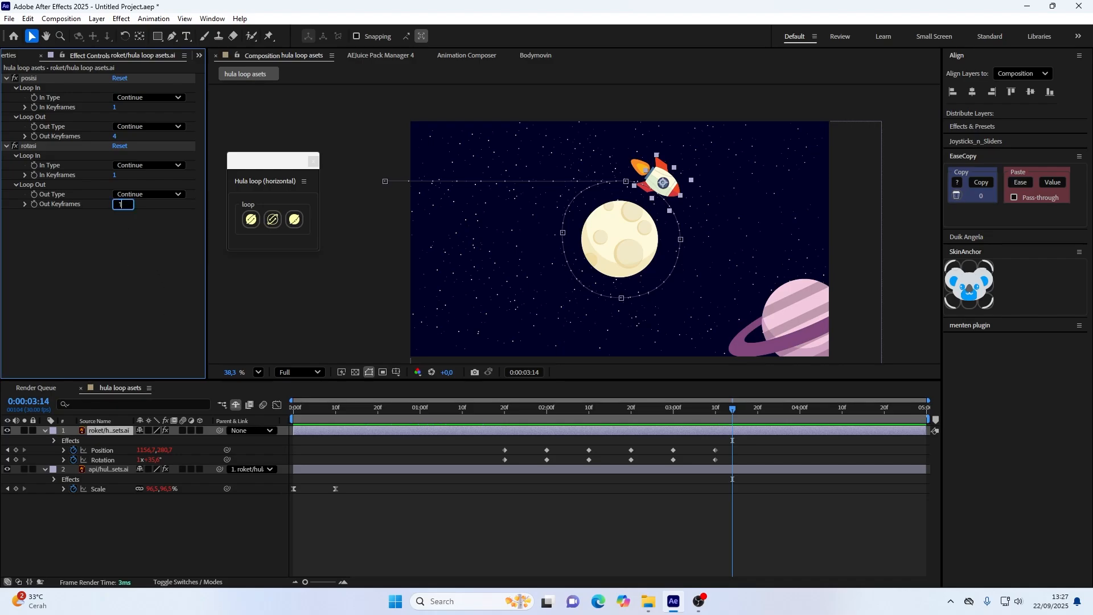
pyautogui.press('Return')
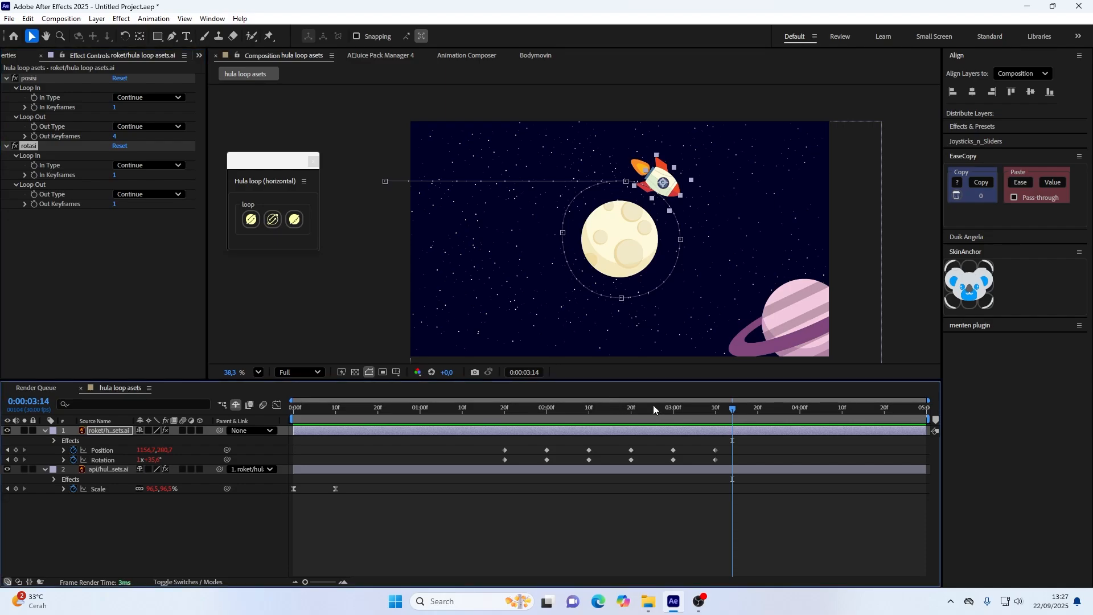
pyautogui.moveTo(654, 405); pyautogui.dragTo(794, 418)
pyautogui.moveTo(733, 434); pyautogui.dragTo(653, 469)
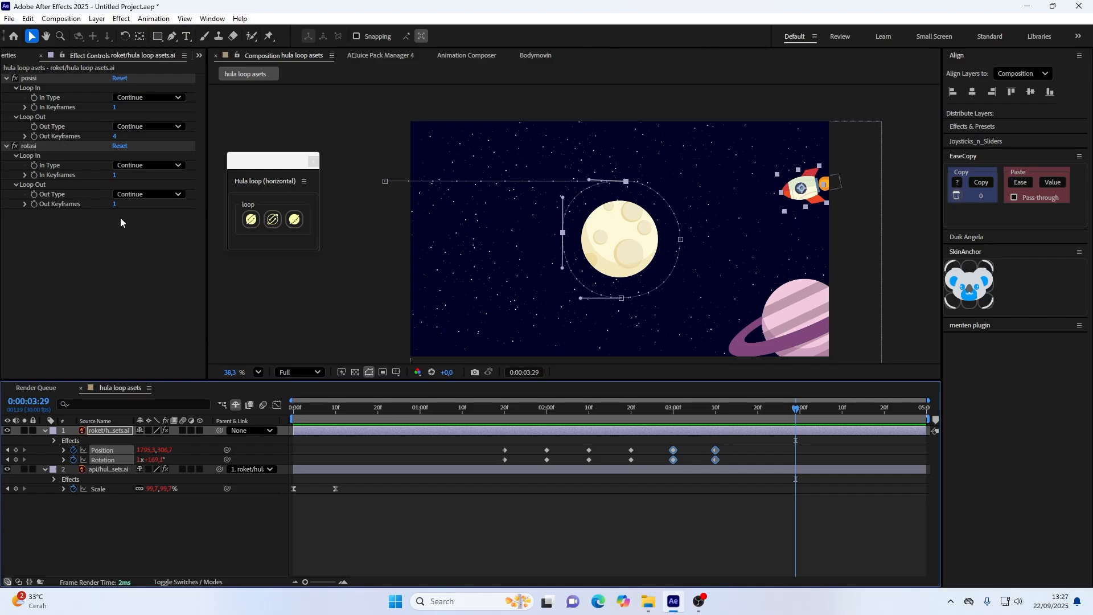
# - Try to loop Shape Layer 1's Path with a loopOut() expression in the ngeloop composition, and remove the expression
pyautogui.moveTo(644, 414); pyautogui.dragTo(690, 437)
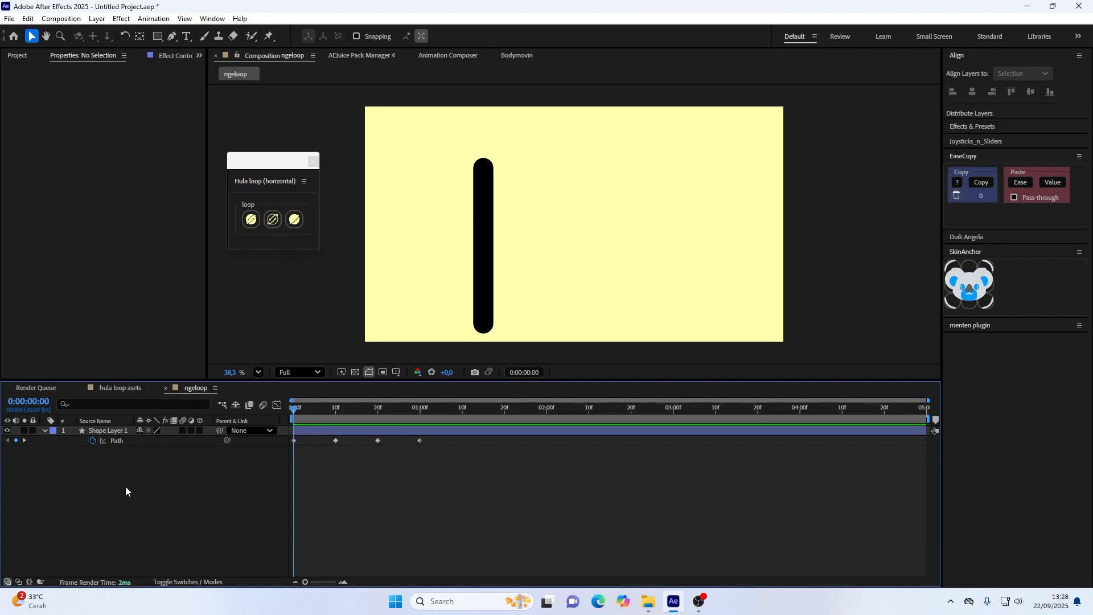
pyautogui.click(117, 442)
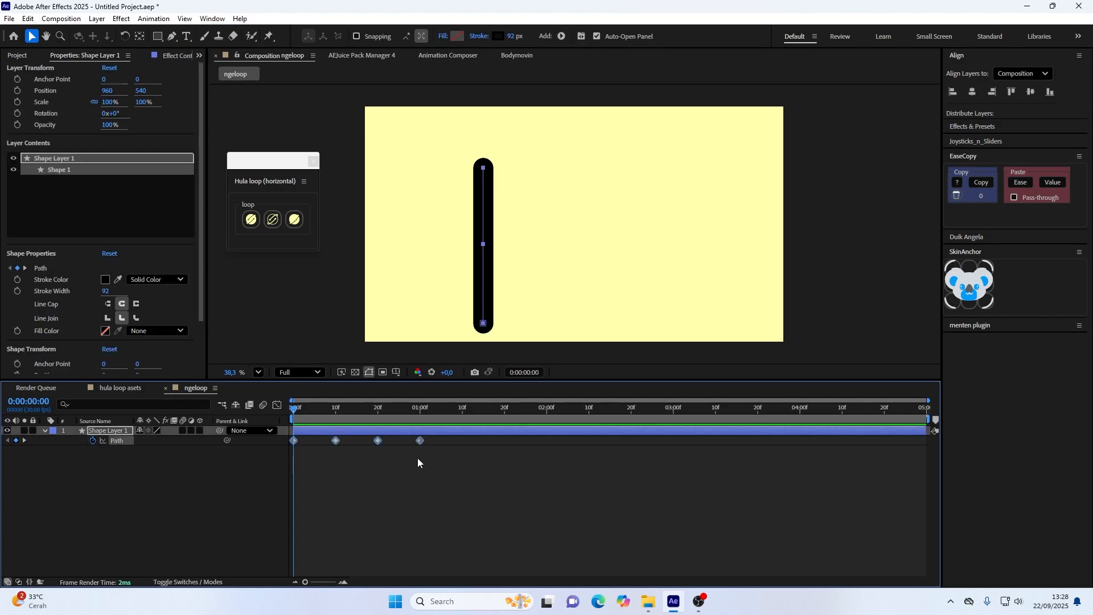
pyautogui.keyDown('alt'); pyautogui.click(93, 441); pyautogui.keyUp('alt')
pyautogui.write('loop')
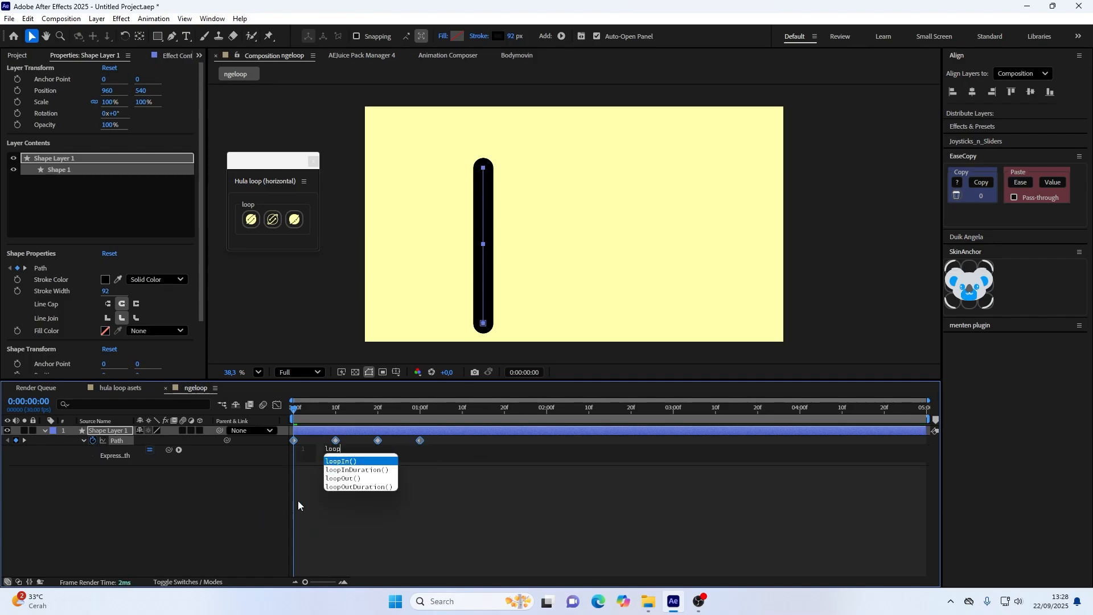
pyautogui.click(350, 481)
pyautogui.click(213, 507)
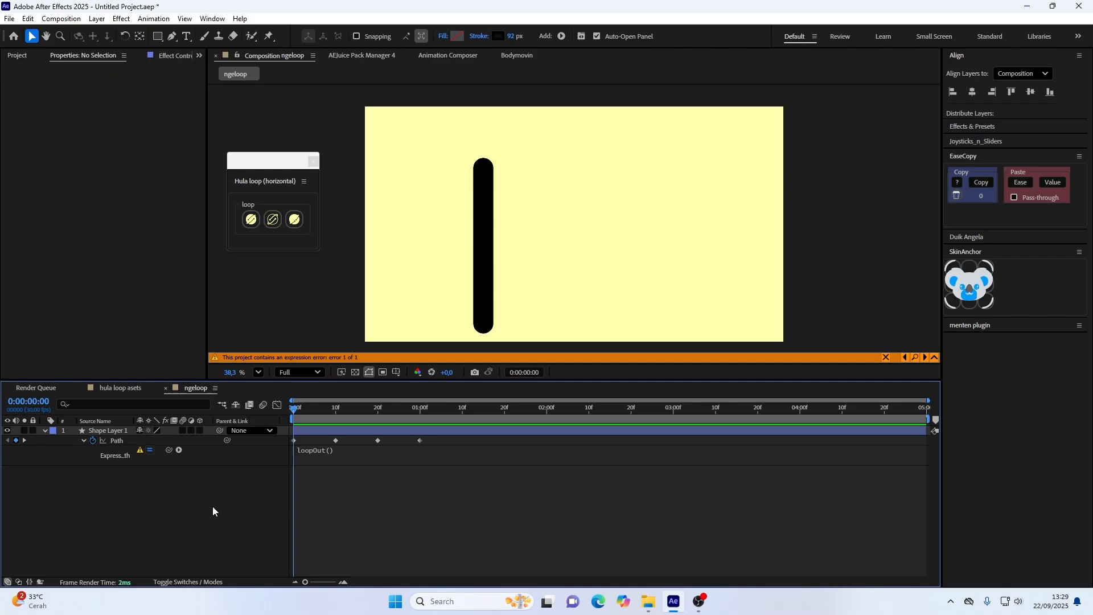
pyautogui.keyDown('alt'); pyautogui.click(92, 441); pyautogui.keyUp('alt')
pyautogui.click(138, 490)
# - Apply Hula loop's path loop to Shape Layer 1's Path and collapse the generated expression
pyautogui.click(125, 443)
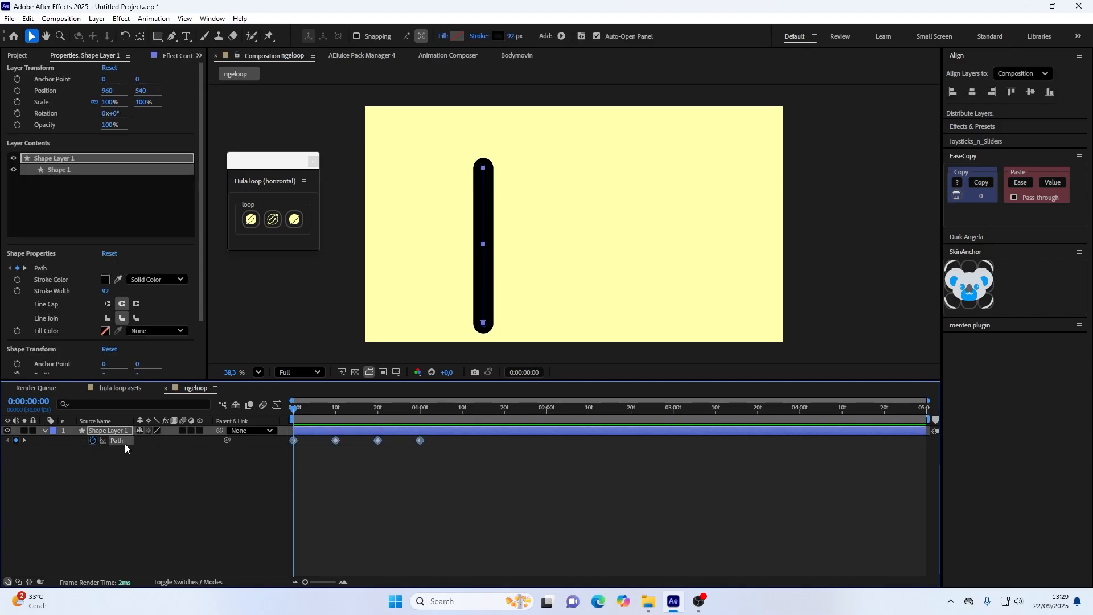
pyautogui.click(273, 220)
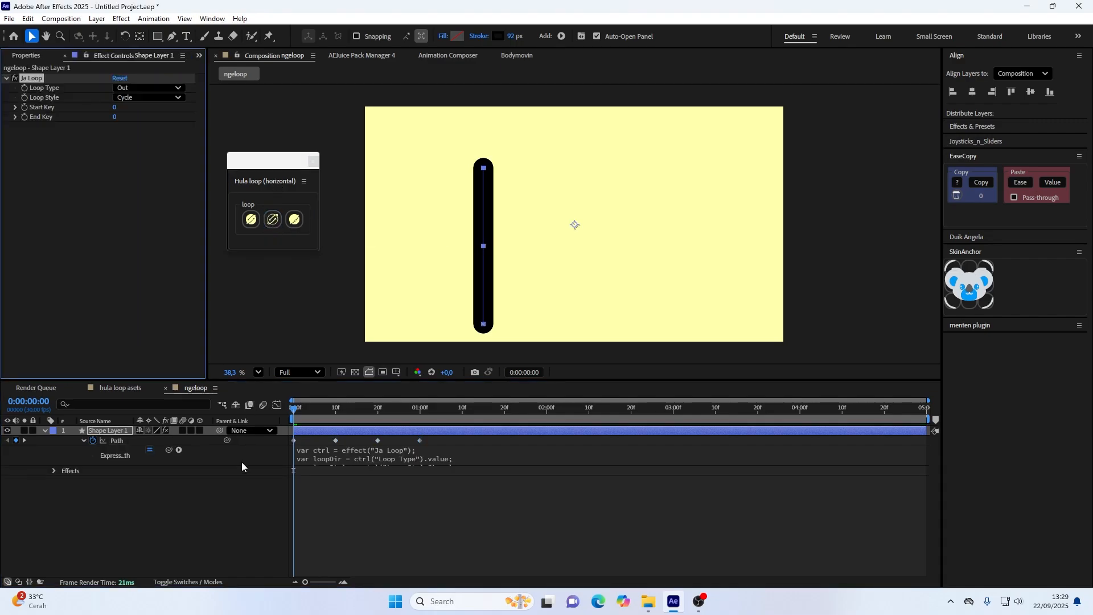
pyautogui.moveTo(395, 466); pyautogui.dragTo(341, 457)
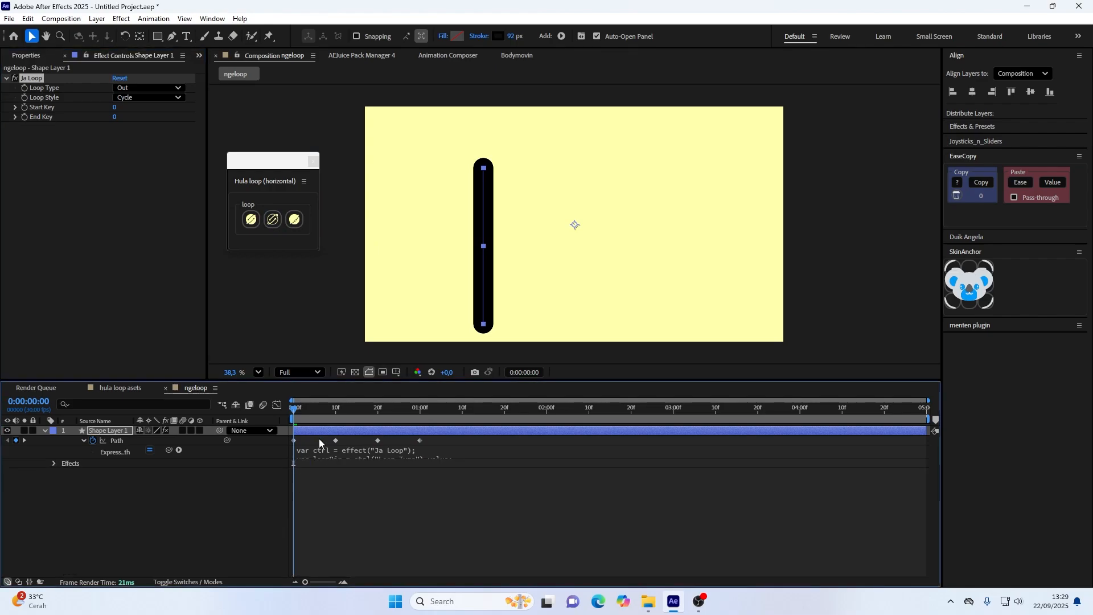
pyautogui.click(83, 439)
pyautogui.click(121, 432)
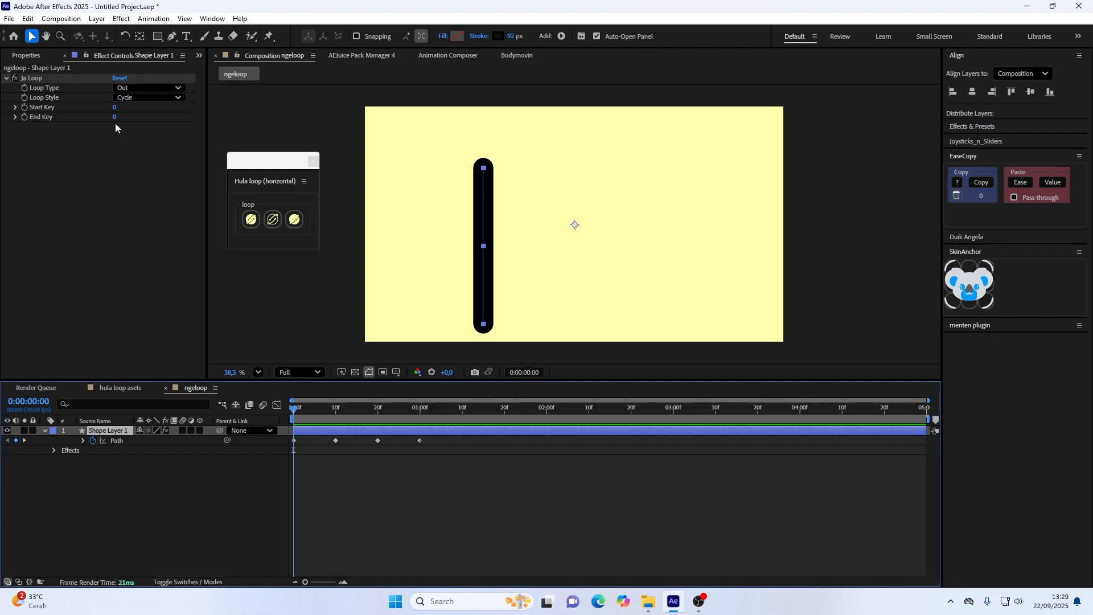
# - Set the Ja Loop effect's End Key to 4 and scrub through the path animation to 0:00:01:26
pyautogui.click(436, 439)
pyautogui.moveTo(435, 439); pyautogui.dragTo(295, 439)
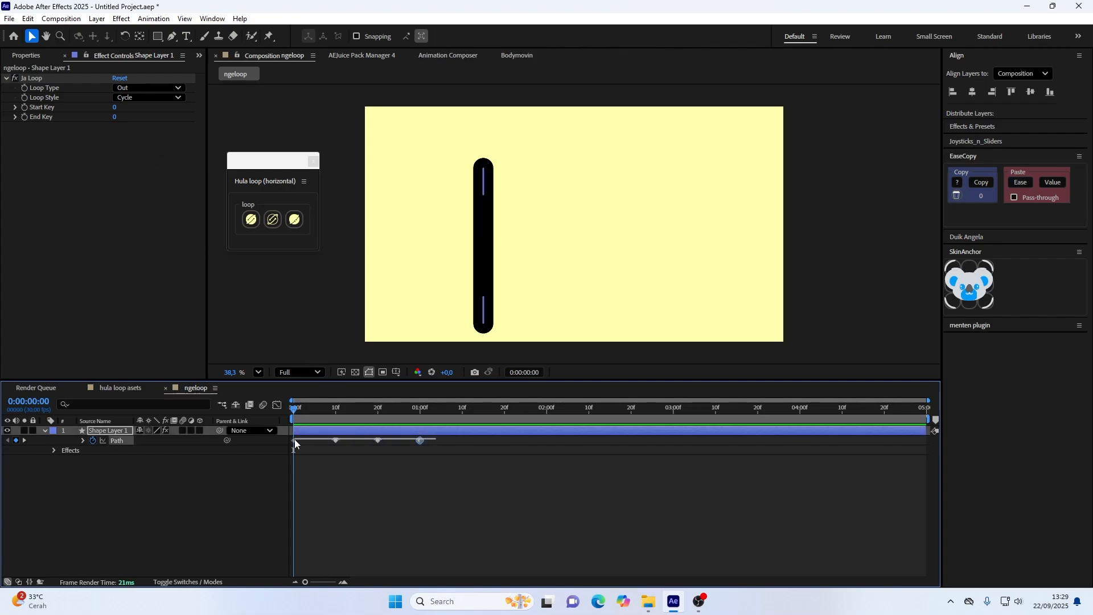
pyautogui.click(114, 117)
pyautogui.press('Return')
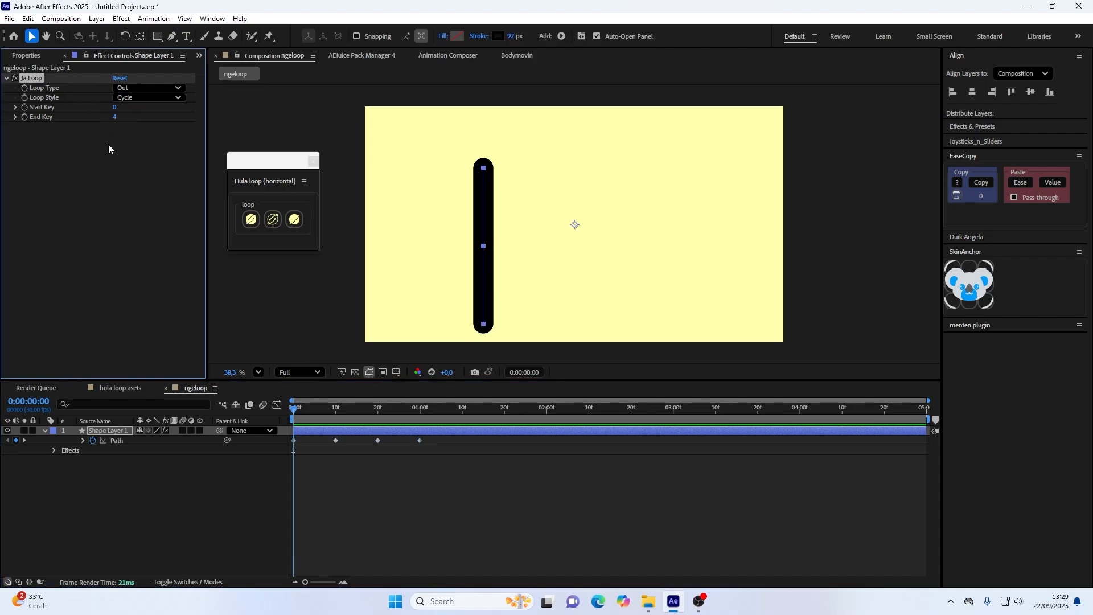
pyautogui.click(132, 484)
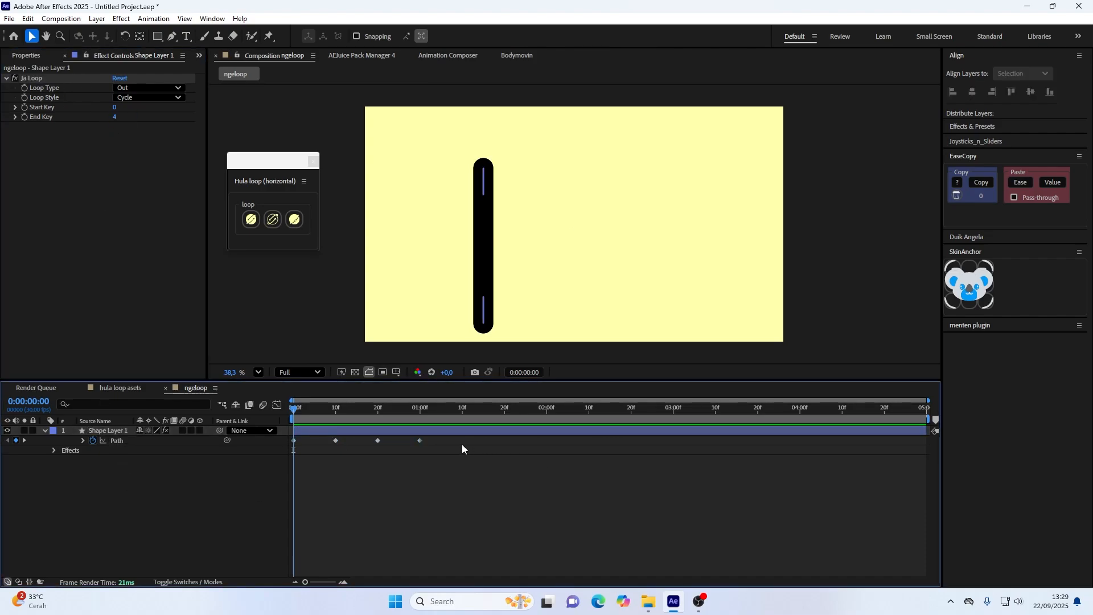
pyautogui.click(420, 441)
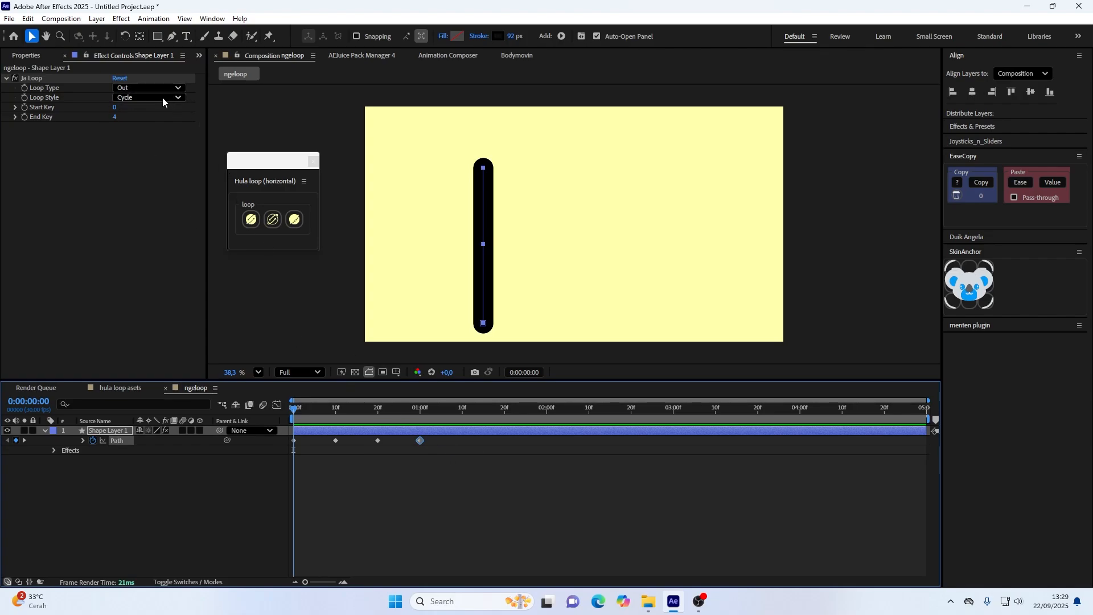
pyautogui.moveTo(304, 407); pyautogui.dragTo(528, 457)
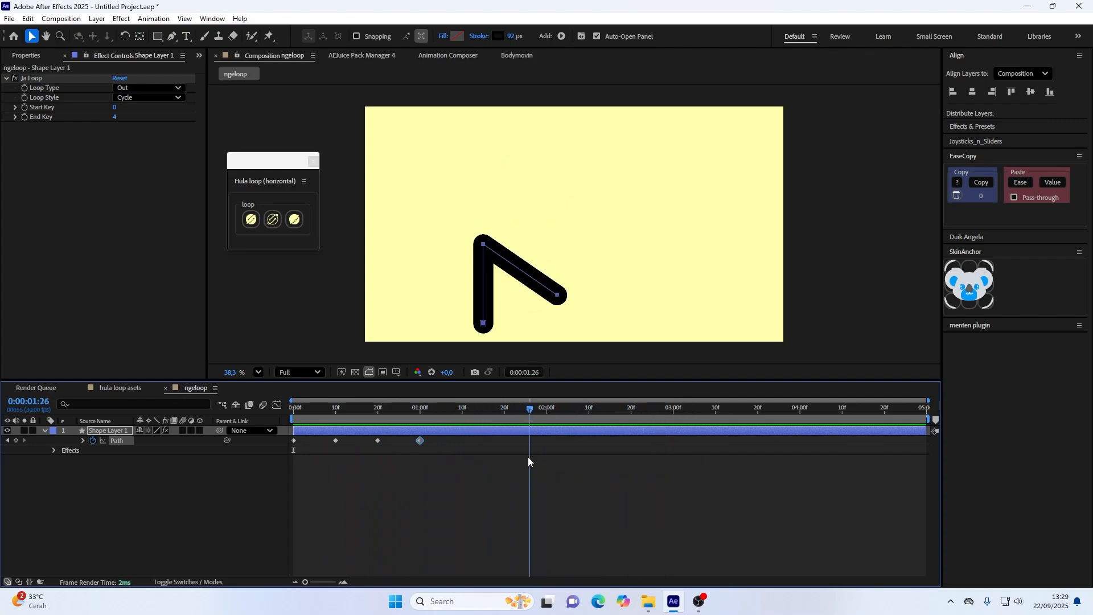
# - Set the Ja Loop effect's Loop Style to Pingpong and scrub back to 0:00:00:00
pyautogui.click(144, 100)
pyautogui.click(147, 122)
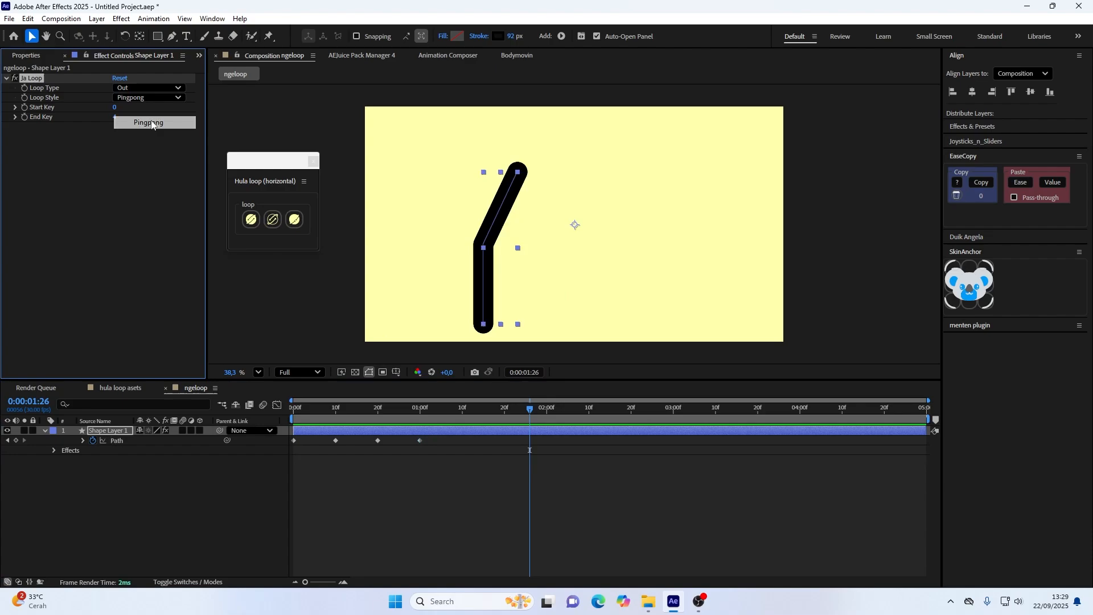
pyautogui.moveTo(398, 409); pyautogui.dragTo(291, 447)
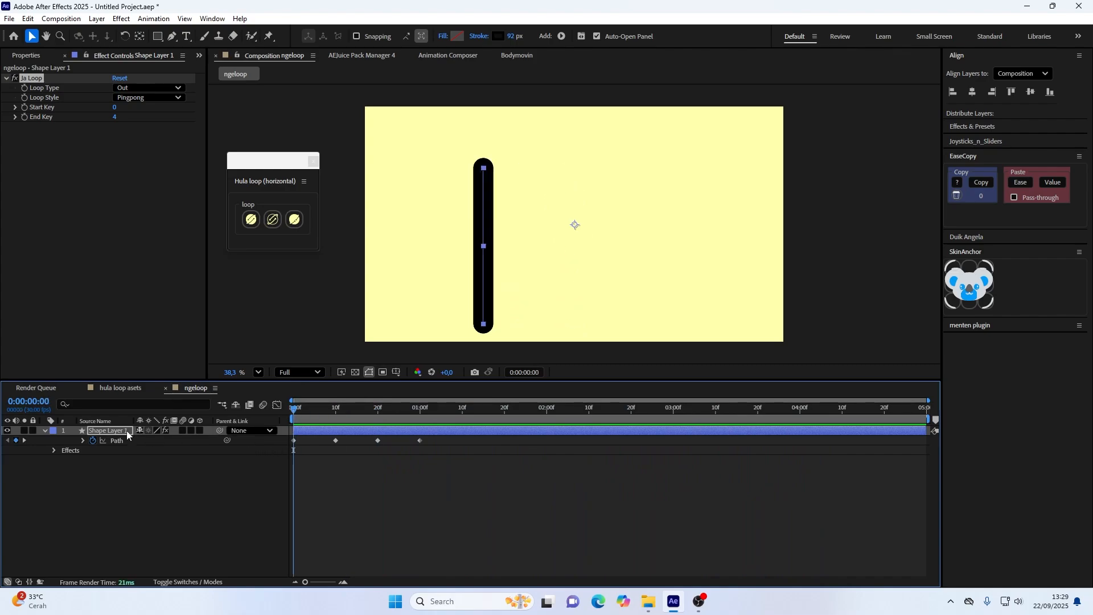
# - Shift the four Path keyframes to start at 0:00:01:10 and preview them with Ja Loop's Loop Type set to In
pyautogui.click(121, 440)
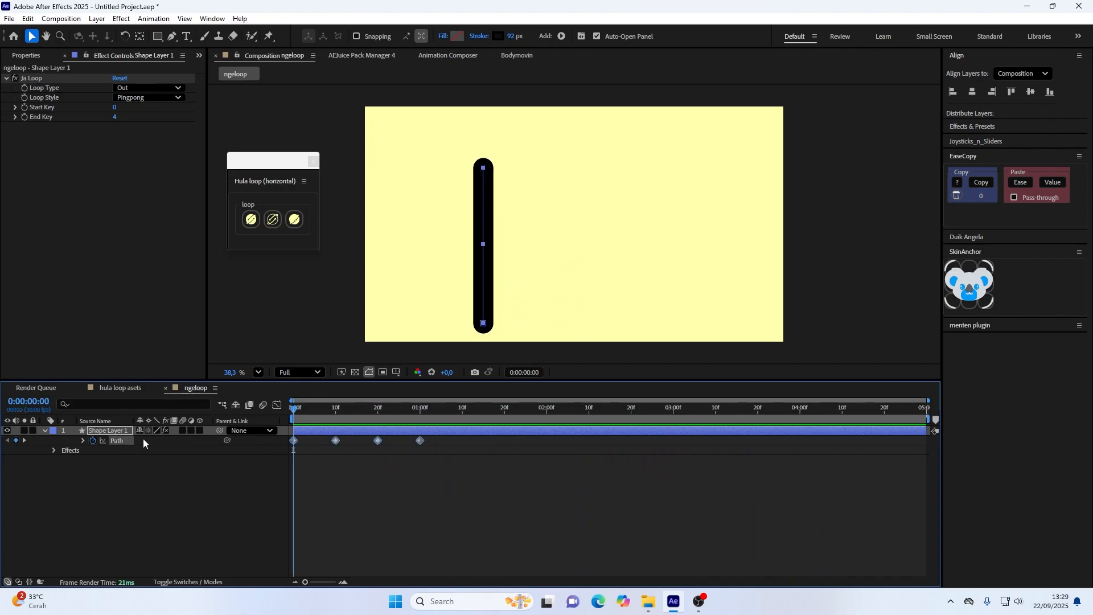
pyautogui.moveTo(294, 441); pyautogui.dragTo(463, 460)
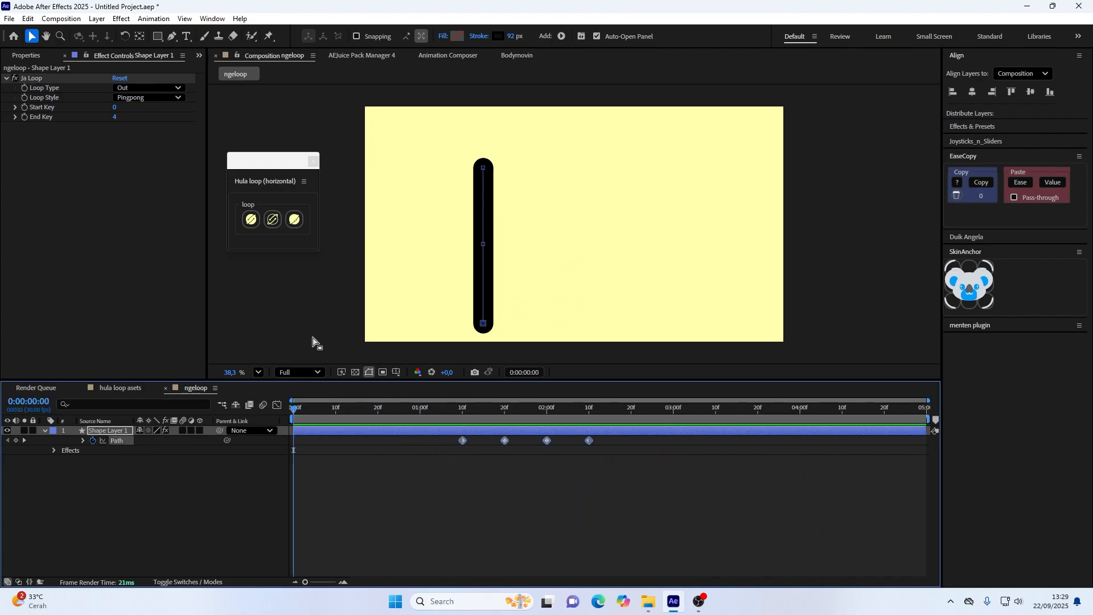
pyautogui.click(173, 88)
pyautogui.click(146, 100)
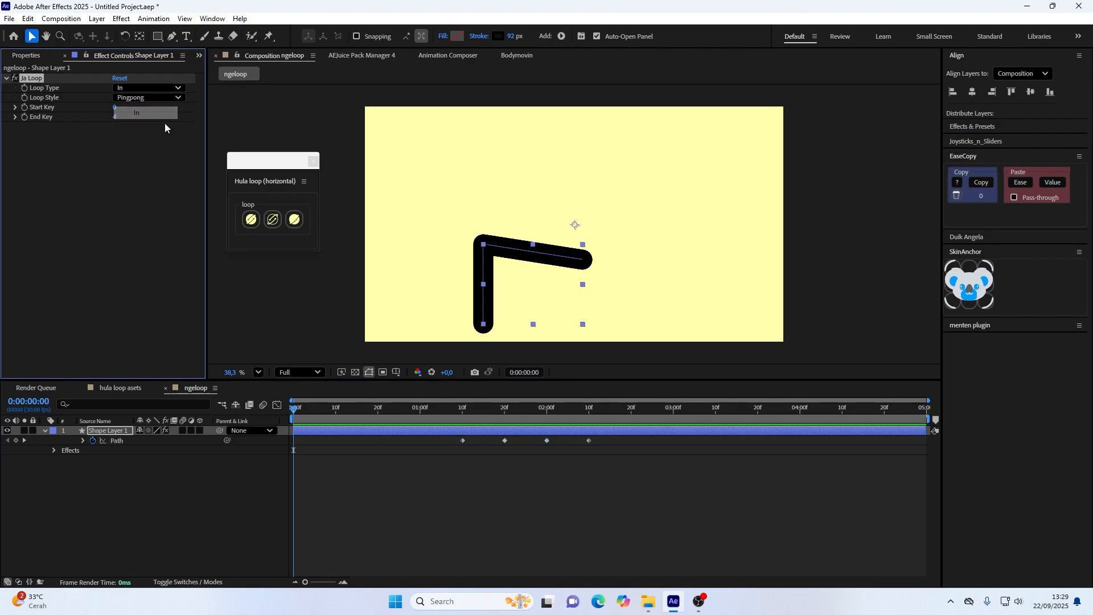
pyautogui.moveTo(293, 401); pyautogui.dragTo(245, 457)
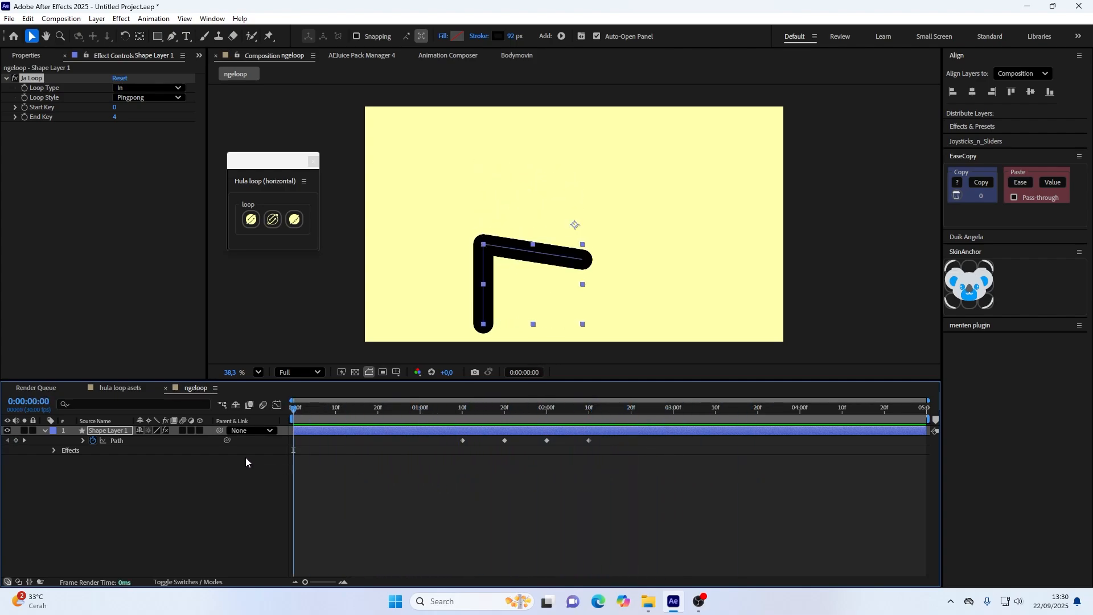
# - Move the Path keyframes back to start at 0:00:00:00 and set Ja Loop's Loop Type to Out
pyautogui.click(41, 106)
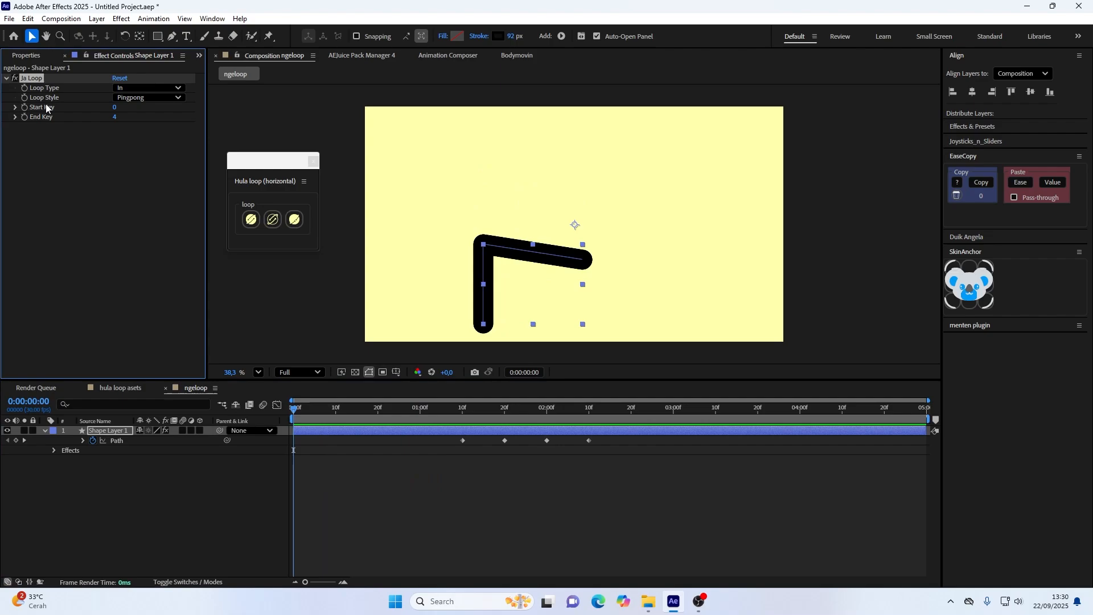
pyautogui.click(122, 442)
pyautogui.moveTo(462, 441); pyautogui.dragTo(289, 432)
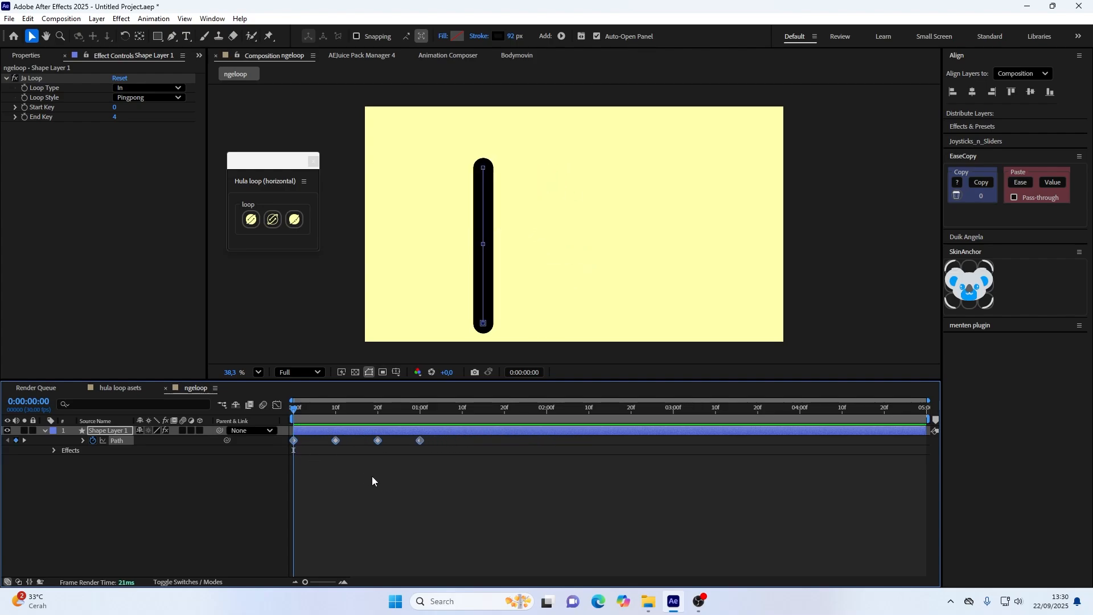
pyautogui.click(265, 512)
pyautogui.click(367, 409)
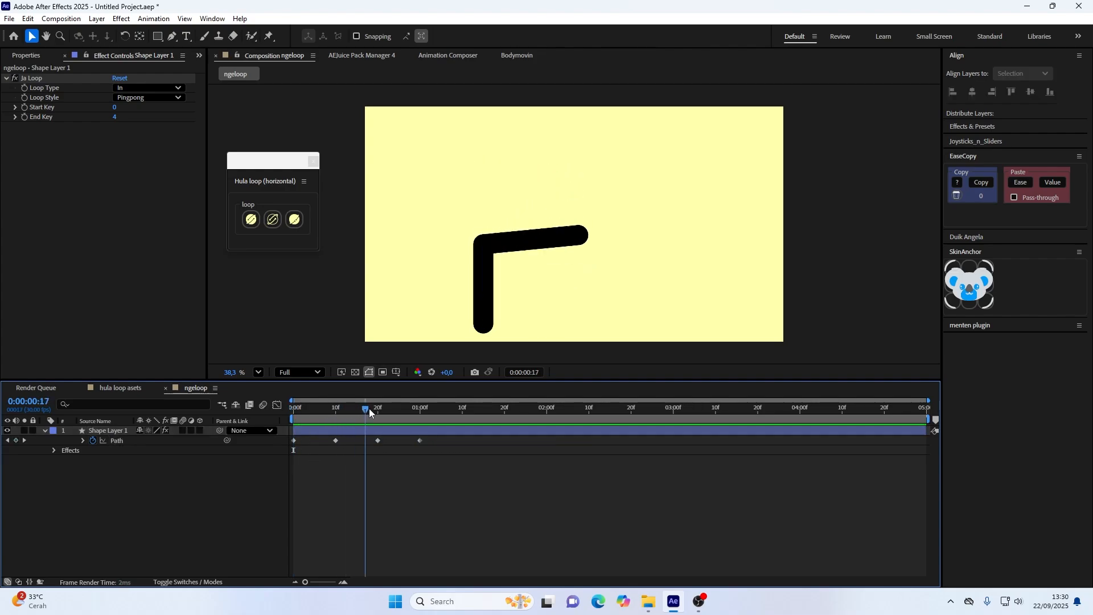
pyautogui.moveTo(369, 413); pyautogui.dragTo(420, 405)
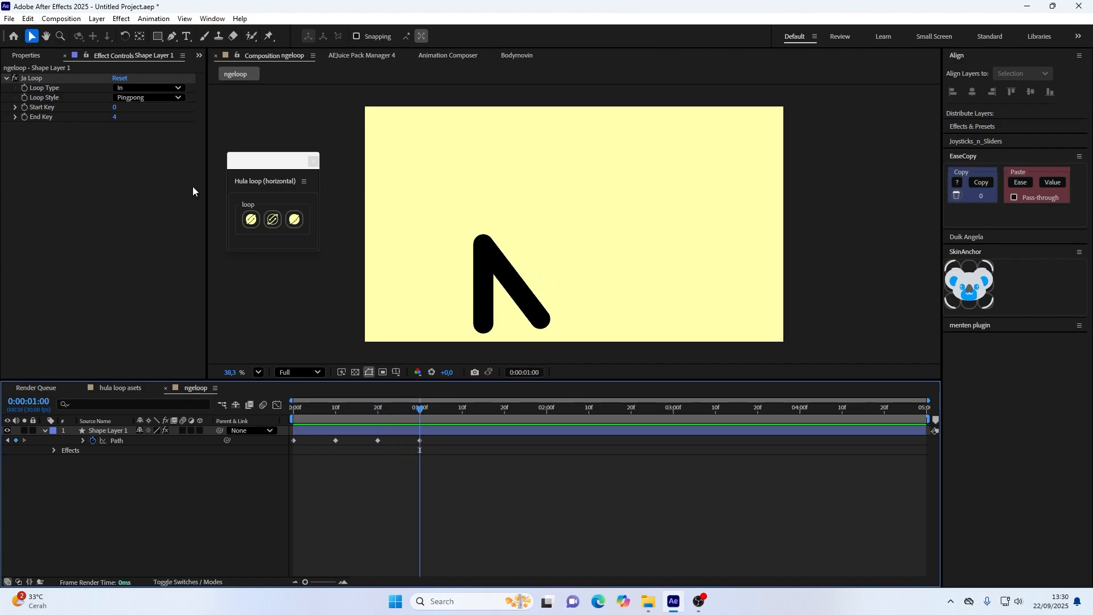
pyautogui.click(131, 87)
pyautogui.click(149, 106)
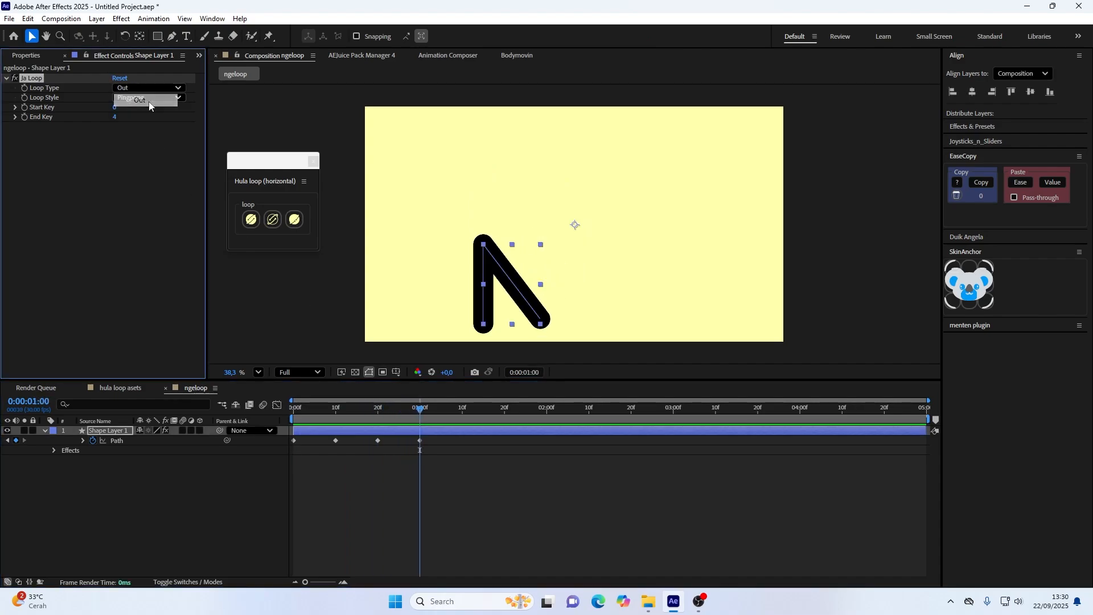
# - Set Ja Loop's Start Key to 3 and scrub through the pingpong motion between the third and fourth Path keyframes
pyautogui.click(232, 524)
pyautogui.moveTo(302, 409); pyautogui.dragTo(419, 424)
pyautogui.moveTo(313, 454); pyautogui.dragTo(276, 434)
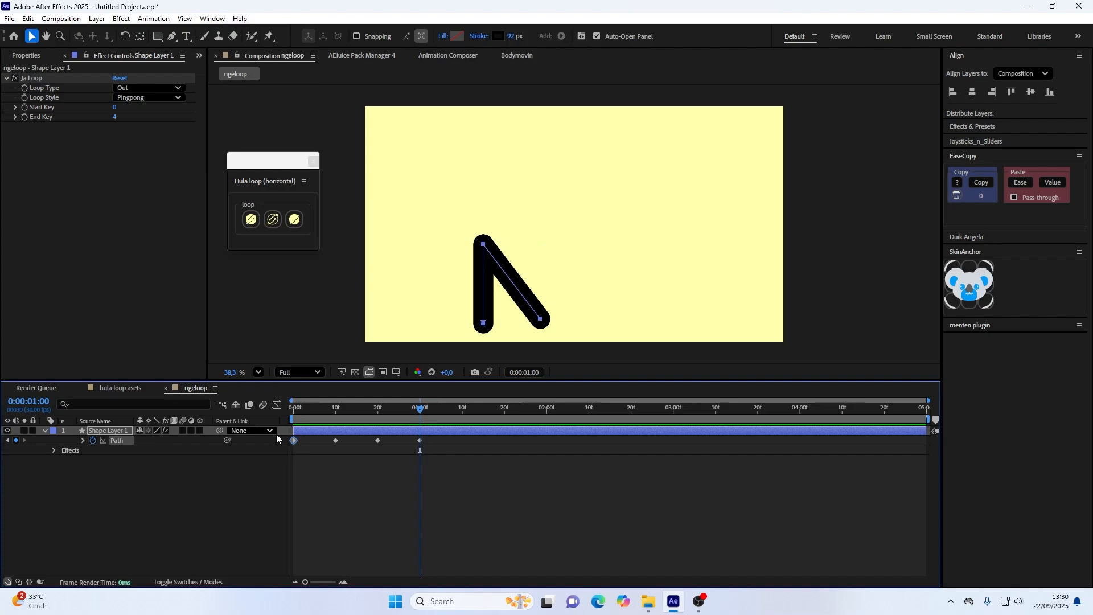
pyautogui.click(420, 441)
pyautogui.moveTo(343, 409)
pyautogui.mouseDown()
pyautogui.moveTo(290, 408)
pyautogui.moveTo(332, 408)
pyautogui.mouseUp()
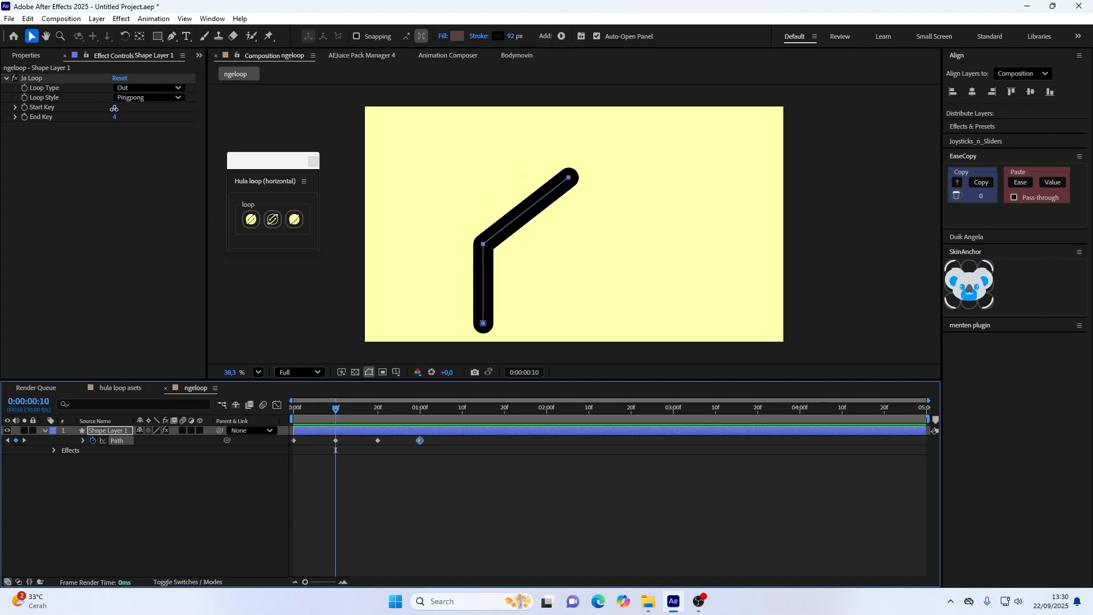
pyautogui.click(120, 228)
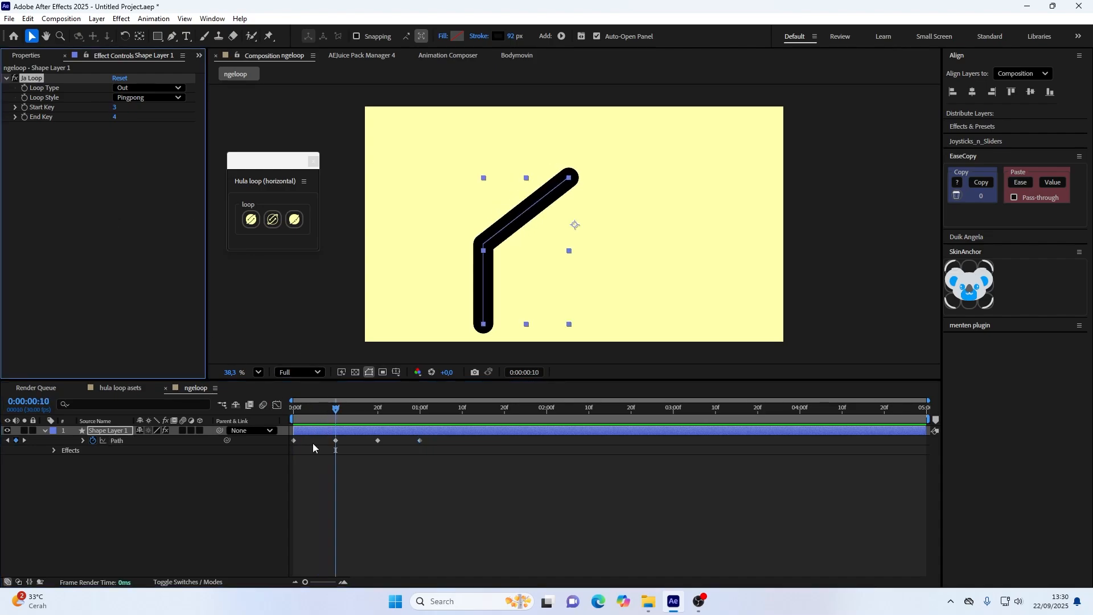
pyautogui.moveTo(336, 423)
pyautogui.mouseDown()
pyautogui.moveTo(335, 410)
pyautogui.moveTo(291, 407)
pyautogui.moveTo(335, 408)
pyautogui.moveTo(280, 405)
pyautogui.moveTo(490, 408)
pyautogui.moveTo(450, 418)
pyautogui.mouseUp()
pyautogui.click(429, 453)
pyautogui.click(377, 441)
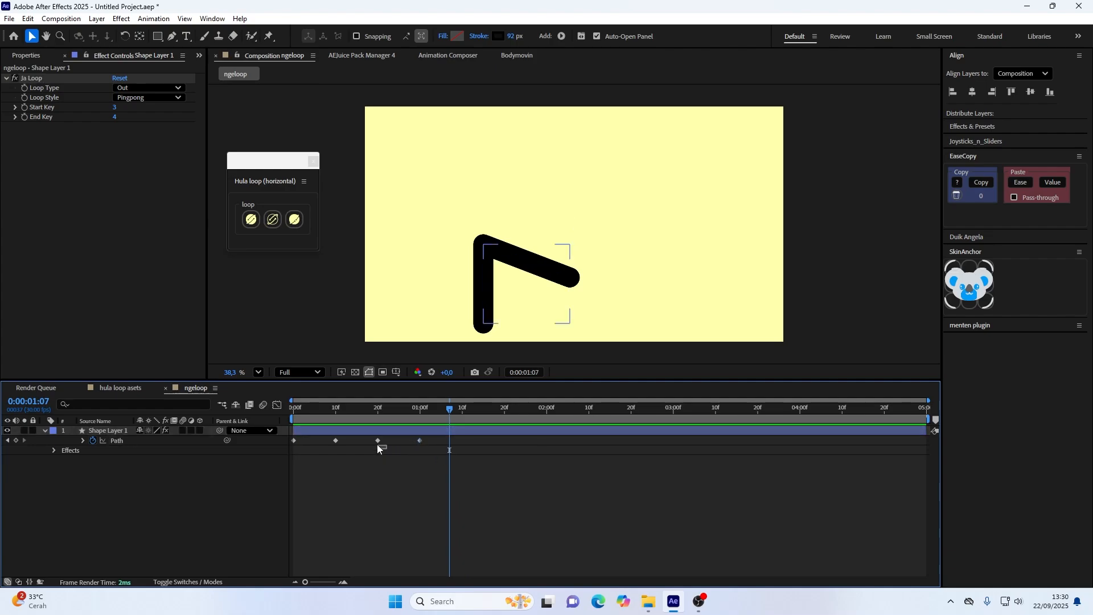
pyautogui.moveTo(387, 407)
pyautogui.mouseDown()
pyautogui.moveTo(597, 409)
pyautogui.moveTo(374, 426)
pyautogui.moveTo(417, 424)
pyautogui.mouseUp()
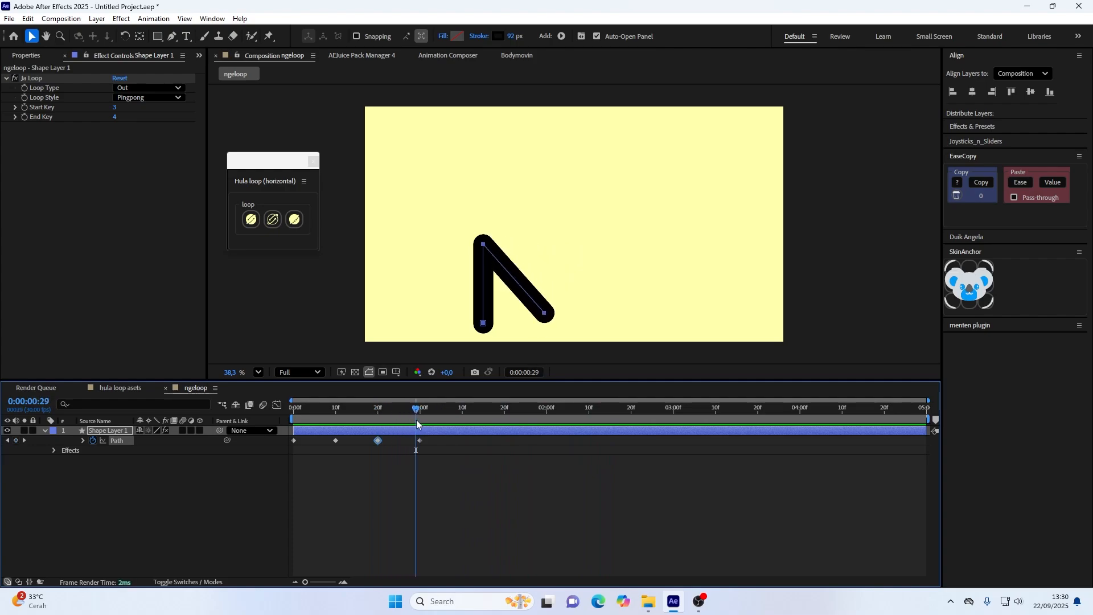
# - Set Ja Loop's Start Key to 2 and scrub the path animation back to 0:00:00:00
pyautogui.click(115, 107)
pyautogui.write('2')
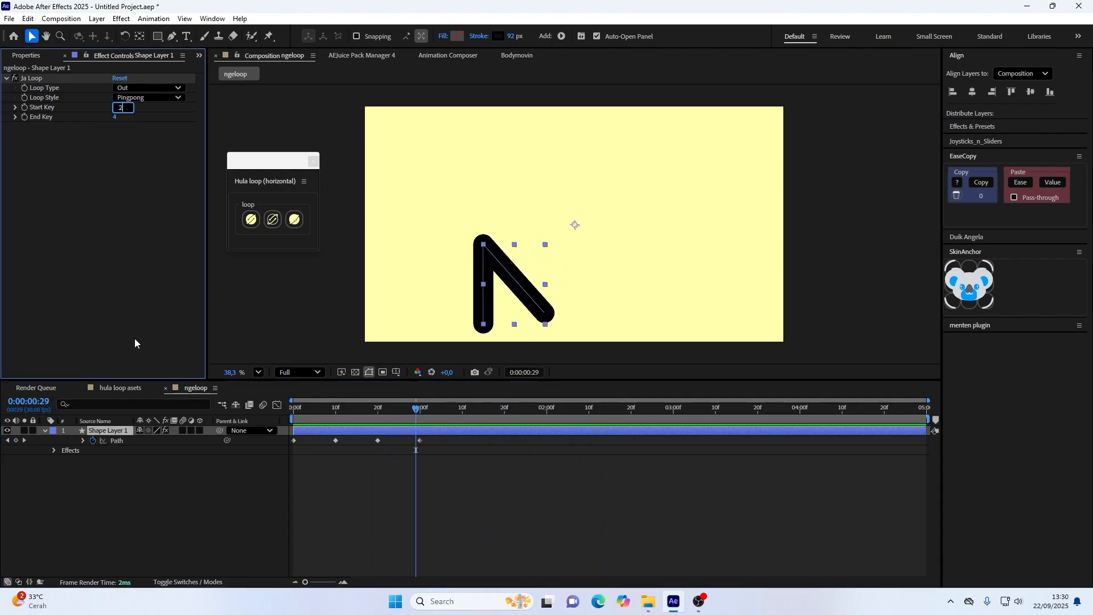
pyautogui.press('Return')
pyautogui.moveTo(339, 411)
pyautogui.mouseDown()
pyautogui.moveTo(696, 452)
pyautogui.moveTo(445, 457)
pyautogui.moveTo(270, 442)
pyautogui.mouseUp()
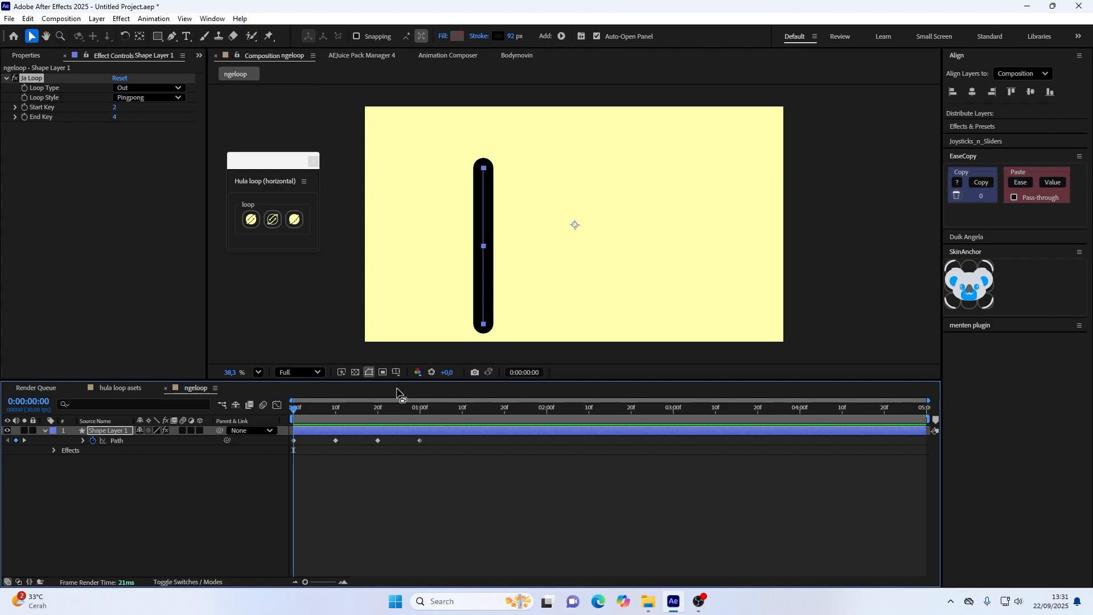
# - Expand the Path expression to read through the Ja Loop code, and collapse it again
pyautogui.click(84, 439)
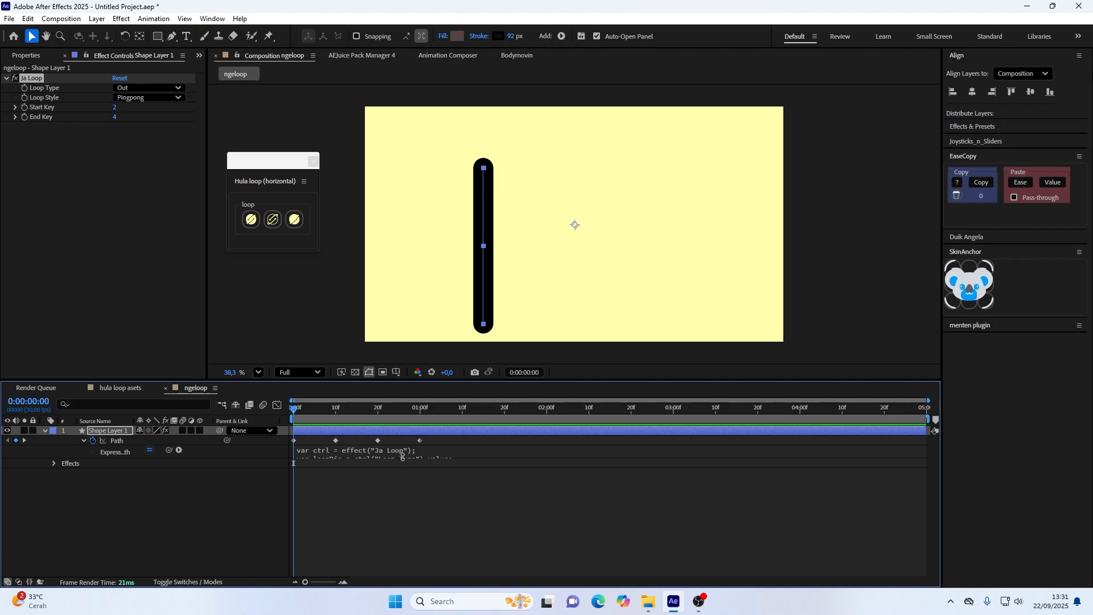
pyautogui.moveTo(403, 458); pyautogui.dragTo(424, 573)
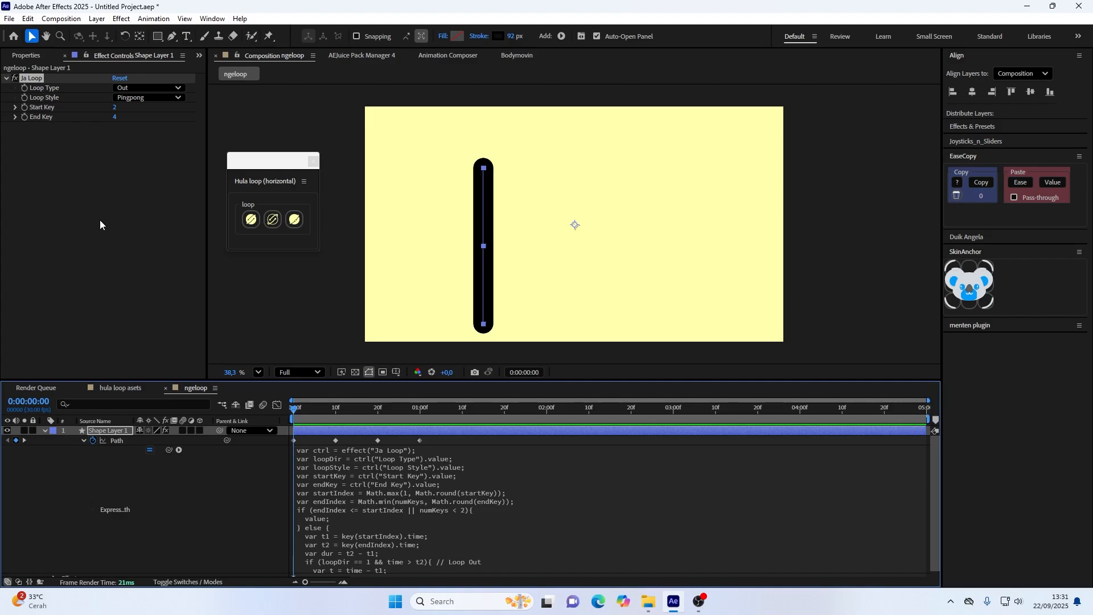
pyautogui.scroll(-1, 389, 517)
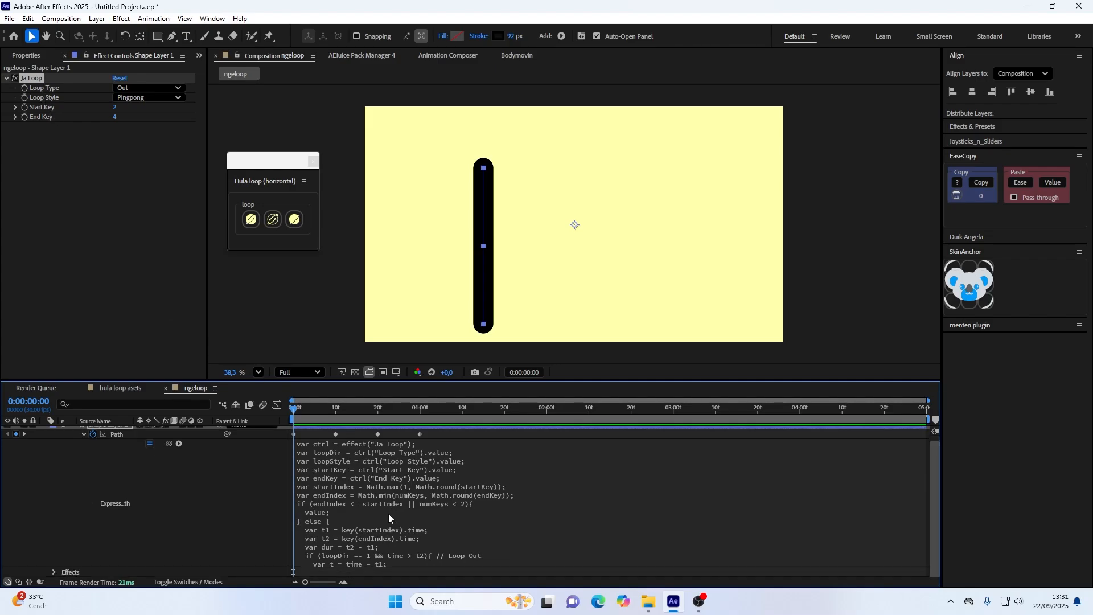
pyautogui.scroll(1, 87, 461)
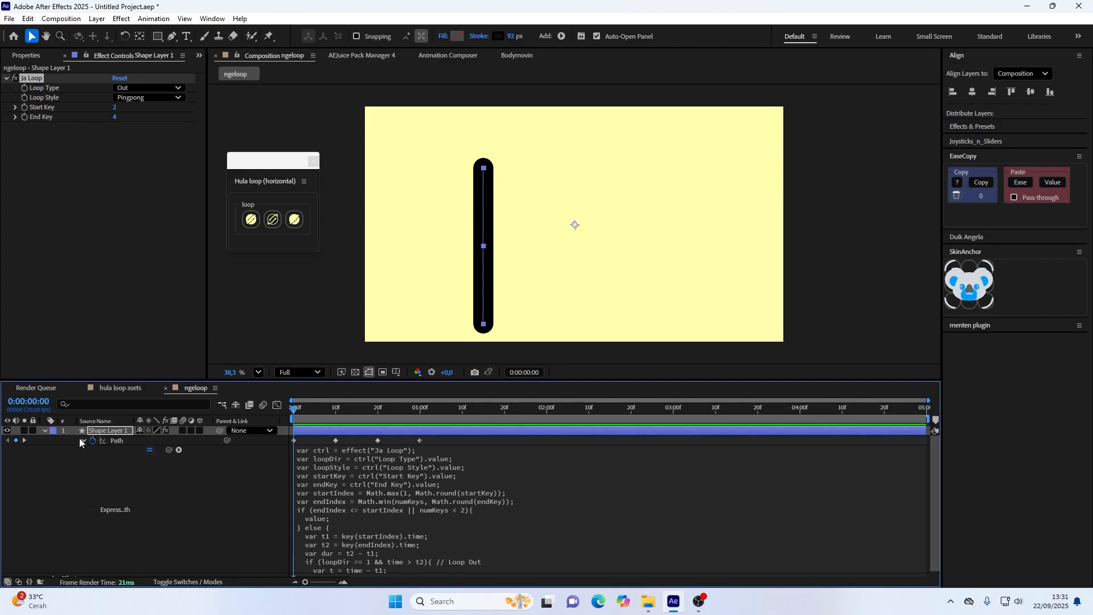
pyautogui.click(82, 440)
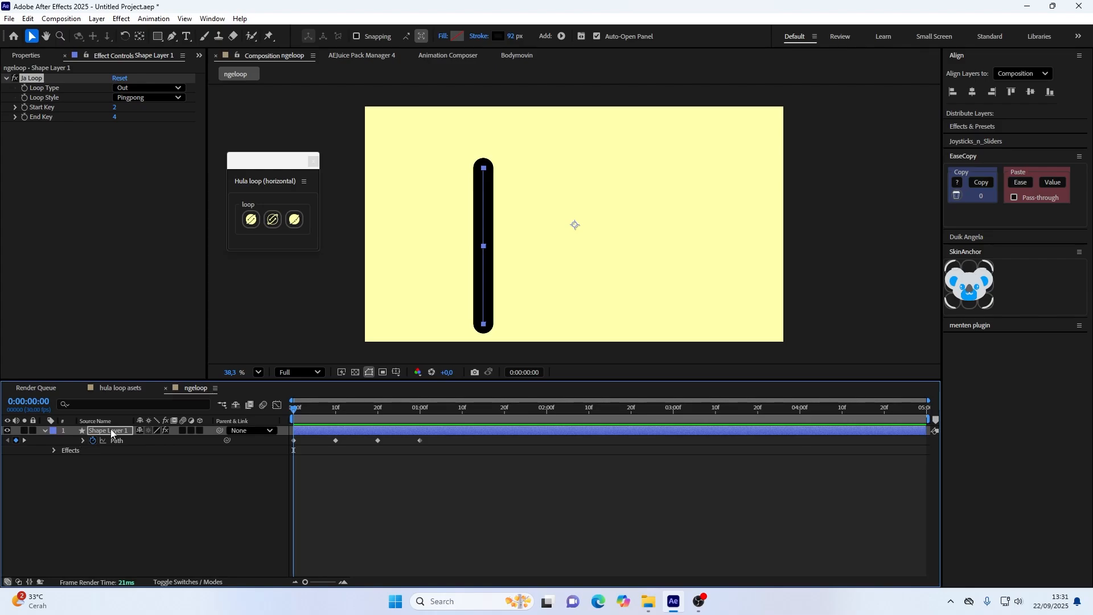
# - Switch to the hula loop asets composition and scrub through the rocket's orbit around the moon to 0:00:02:13
pyautogui.click(110, 390)
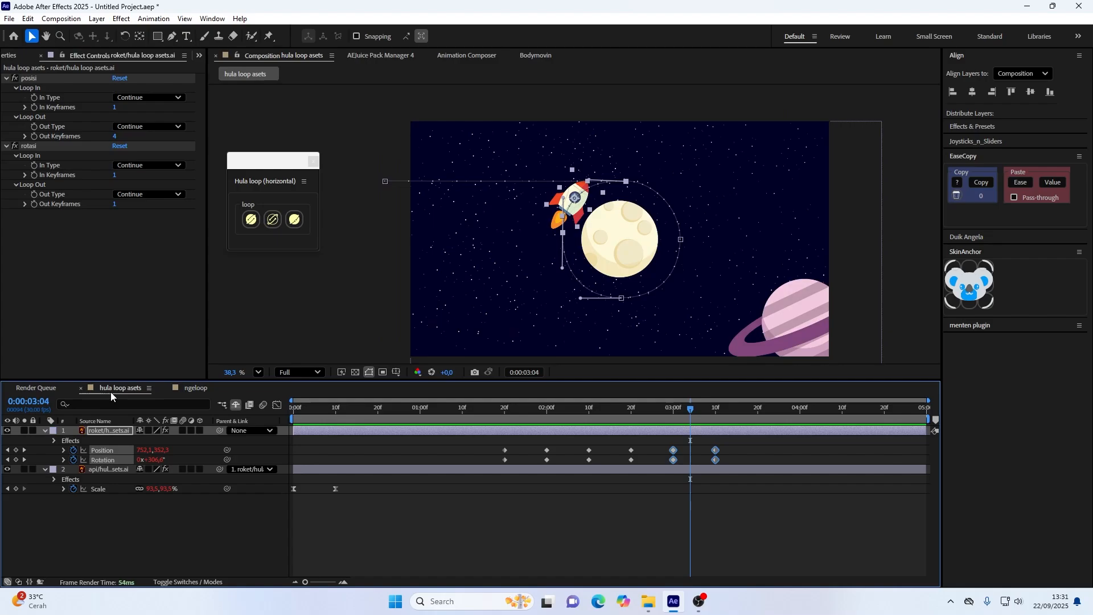
pyautogui.moveTo(500, 408); pyautogui.dragTo(649, 431)
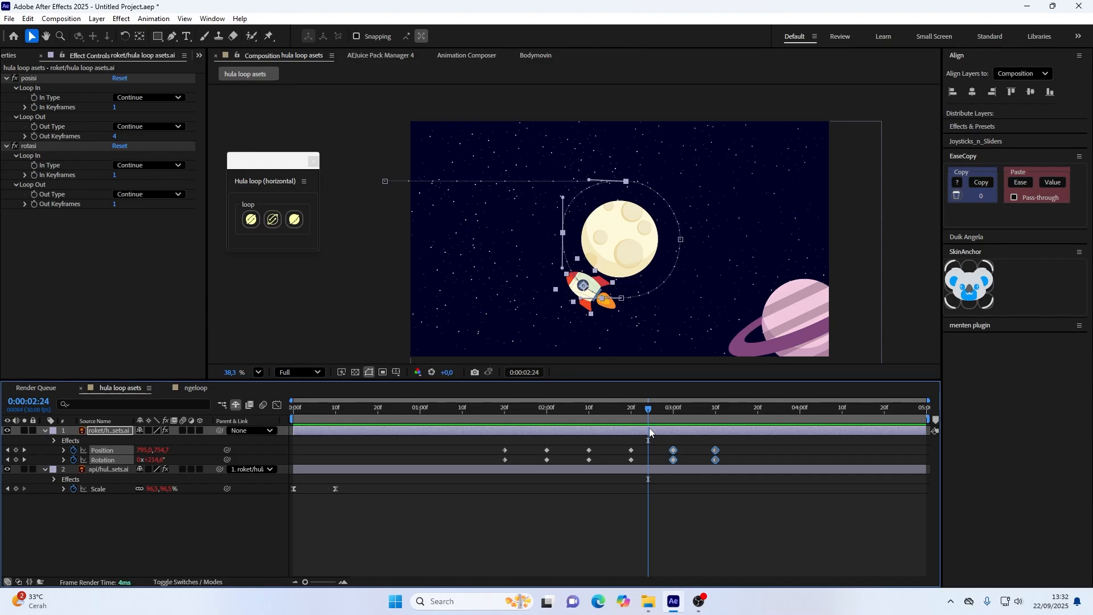
pyautogui.moveTo(506, 409); pyautogui.dragTo(601, 413)
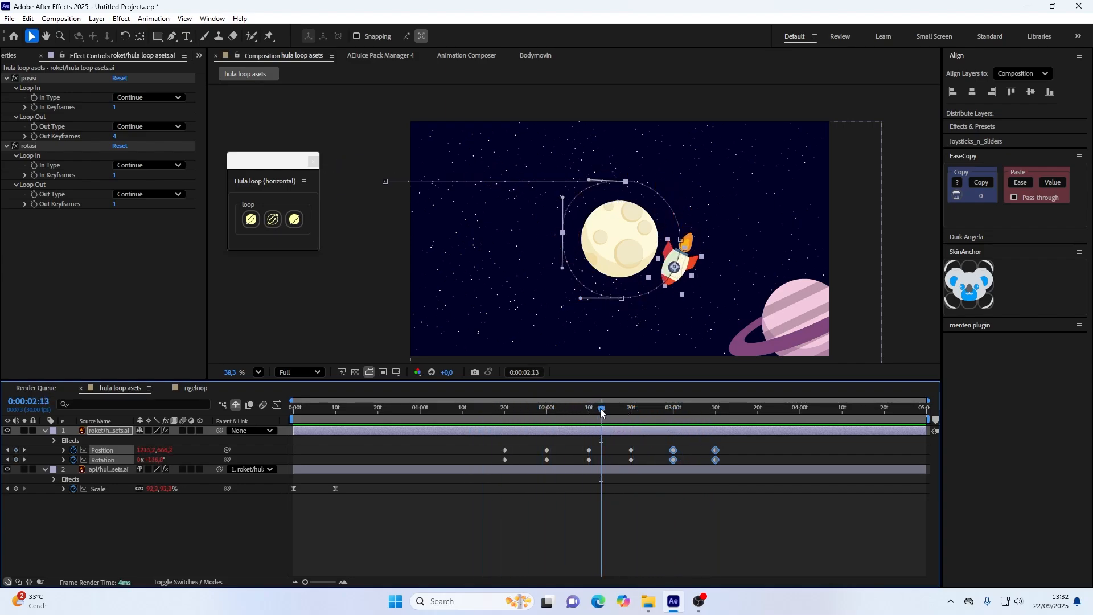